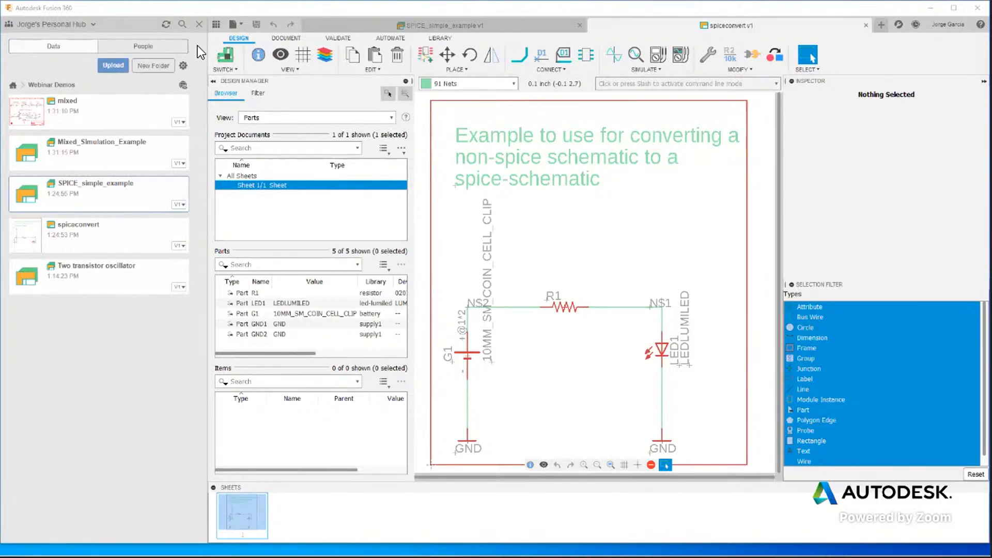
# Step: Hide the data panel and select the entire battery, resistor and LED circuit in the spiceconvert schematic
pyautogui.click(216, 24)
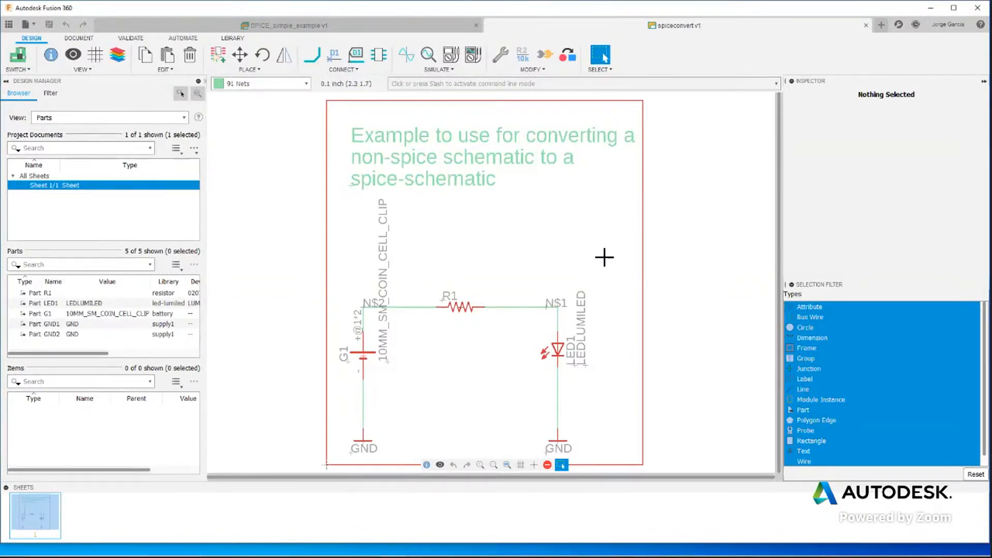
pyautogui.moveTo(598, 254); pyautogui.dragTo(339, 458)
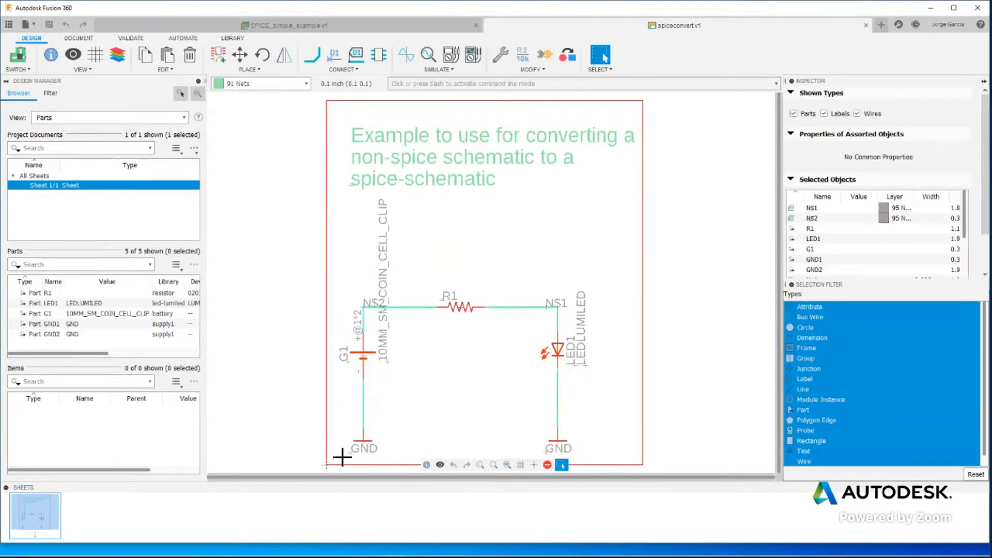
pyautogui.rightClick(463, 307)
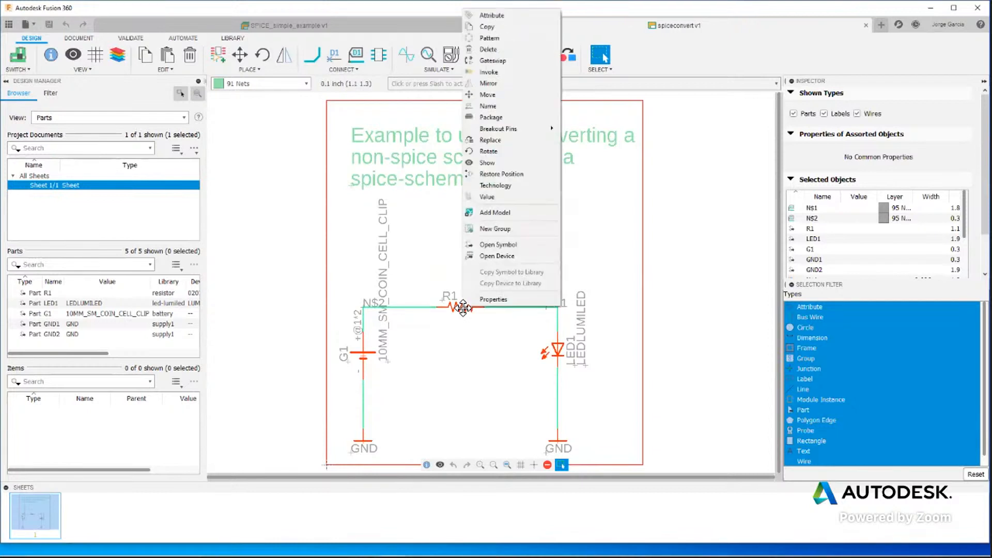
pyautogui.click(491, 213)
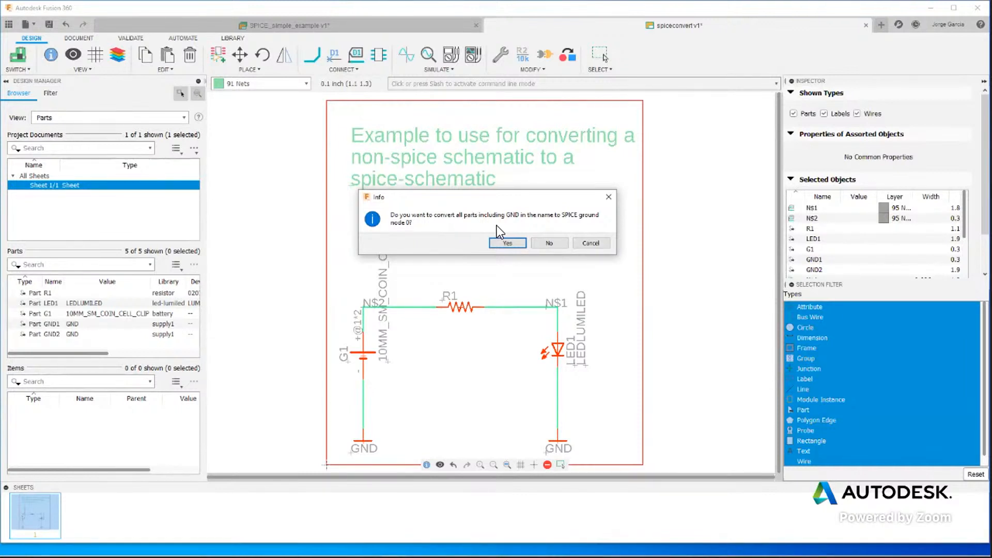
pyautogui.click(600, 244)
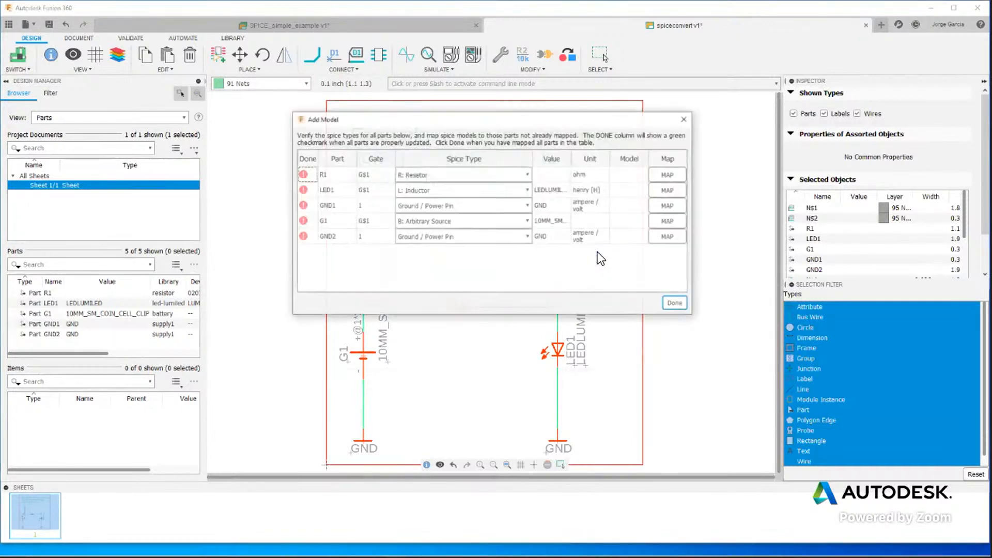
pyautogui.click(683, 120)
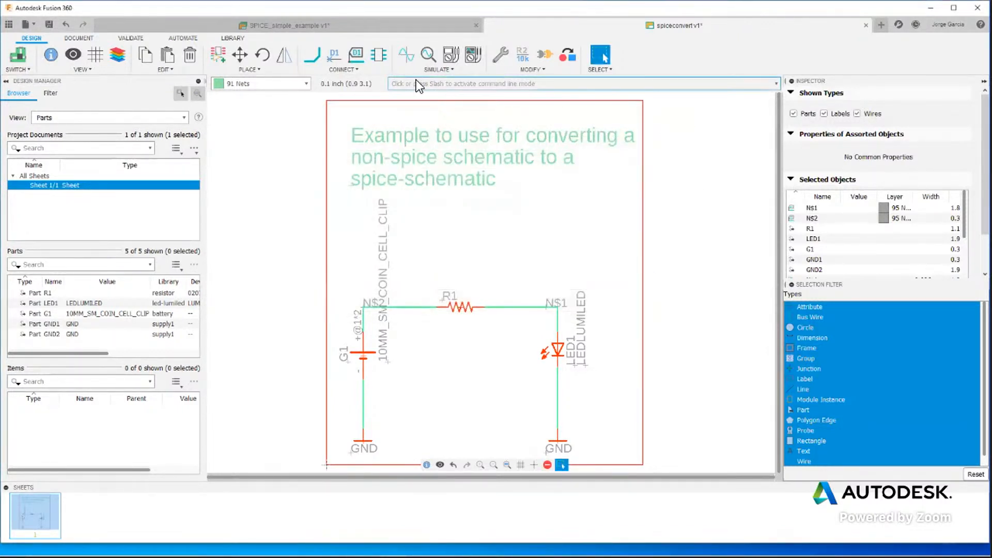
# Step: Try to simulate the schematic without mapping its parts to SPICE models, and dismiss the resulting dialog
pyautogui.click(405, 54)
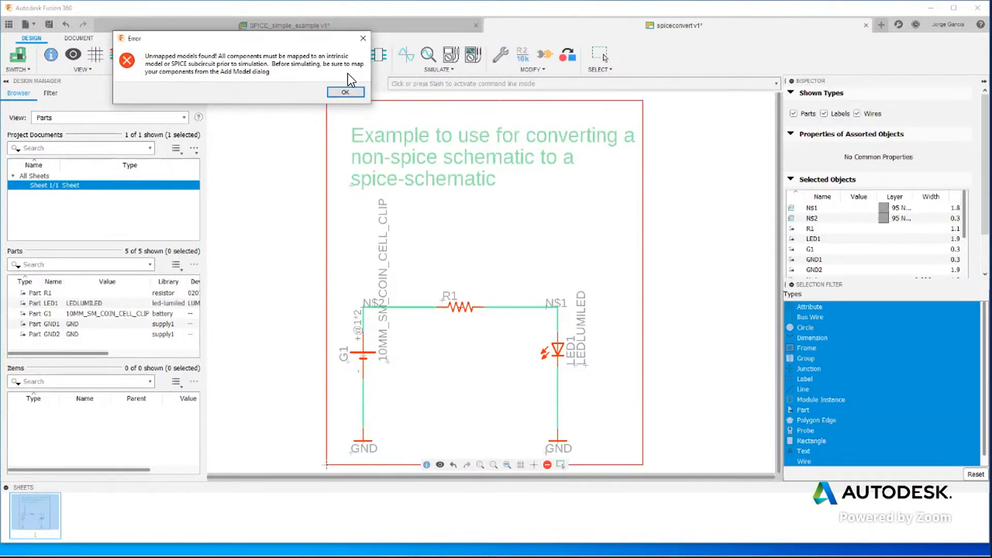
pyautogui.click(362, 38)
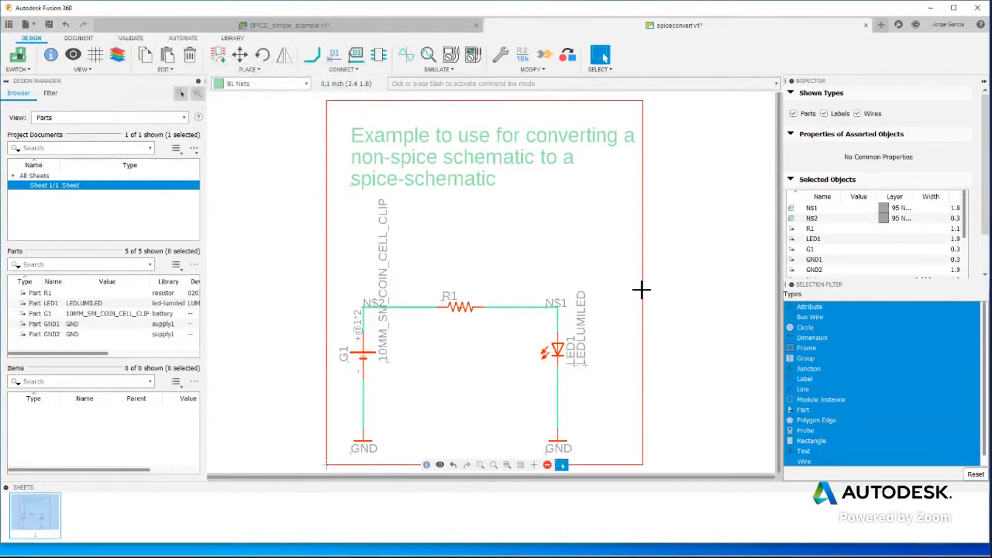
# Step: Run Add Model on the selected circuit, accepting conversion of all parts with GND in the name to SPICE ground node 0
pyautogui.rightClick(464, 307)
pyautogui.click(499, 217)
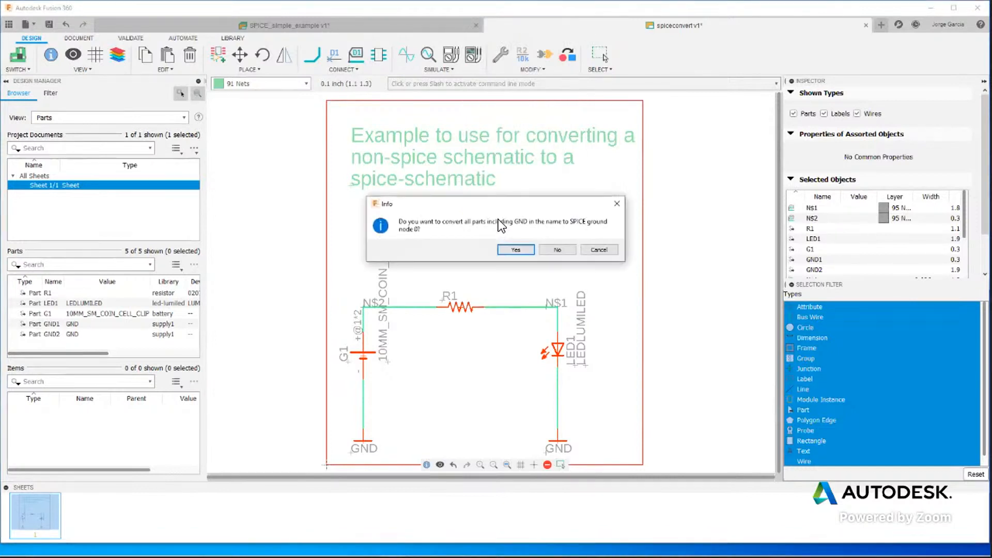
pyautogui.click(525, 250)
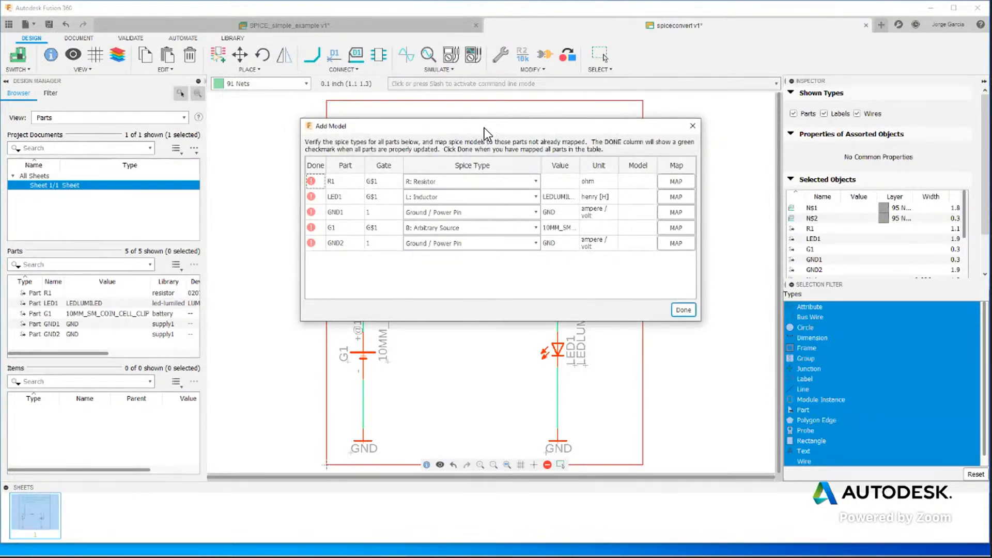
pyautogui.moveTo(390, 125); pyautogui.dragTo(295, 121)
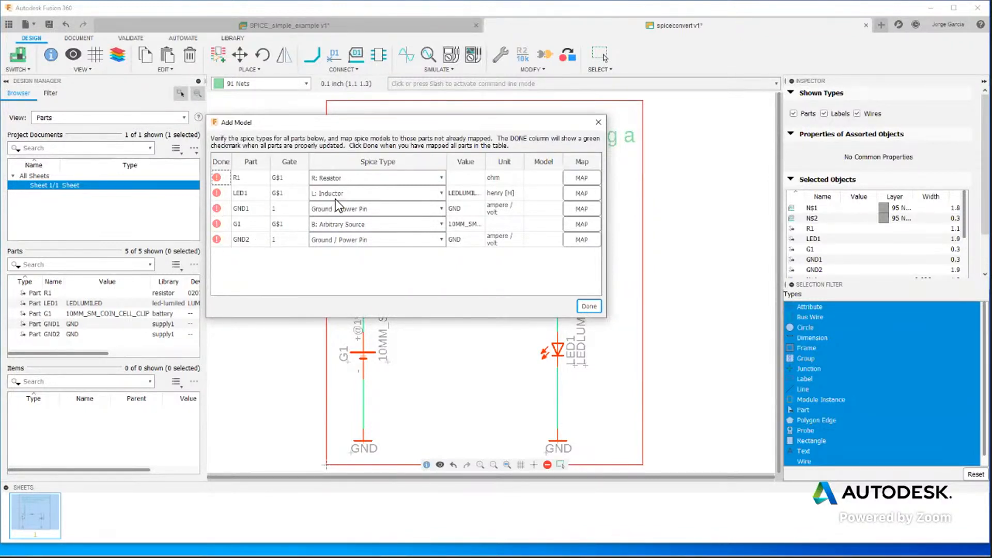
# Step: Switch the SPICE type of GND2 and then GND1 to X: Subcircuit and back to Ground / Power Pin
pyautogui.click(218, 210)
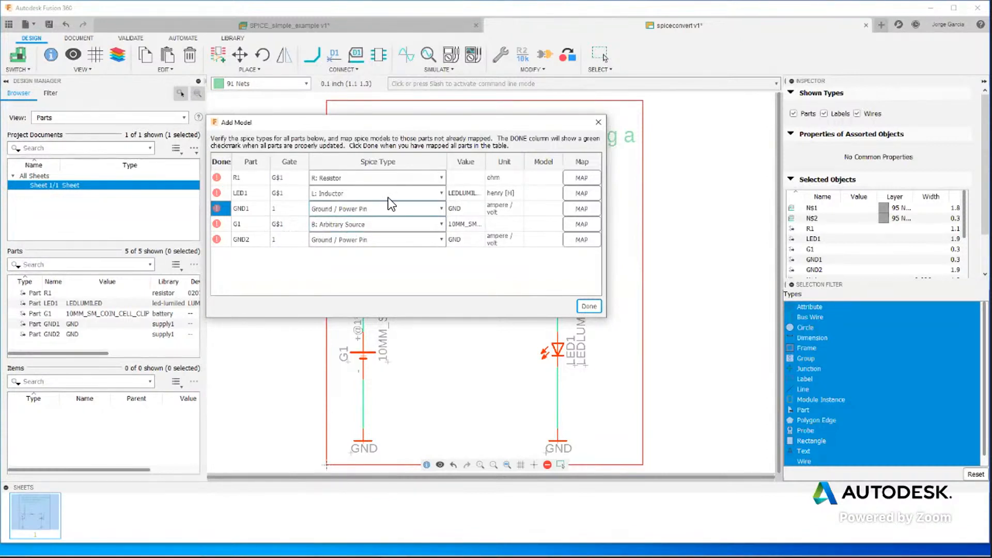
pyautogui.click(435, 243)
pyautogui.click(401, 259)
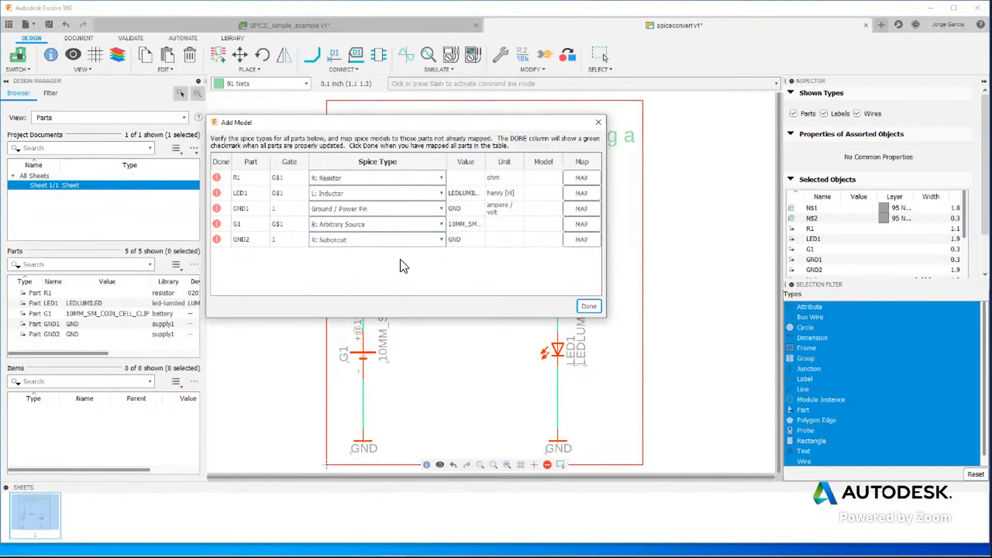
pyautogui.click(436, 239)
pyautogui.click(415, 249)
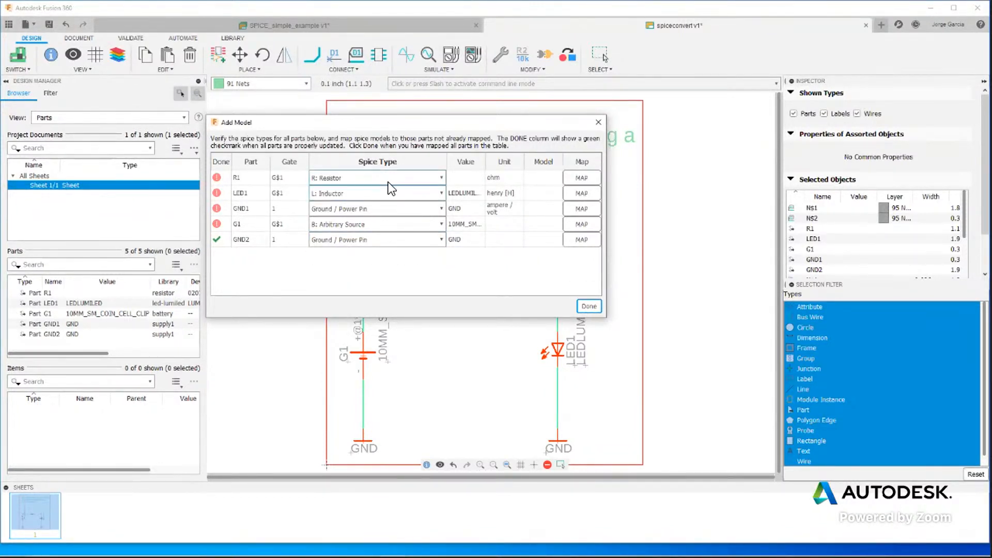
pyautogui.click(440, 208)
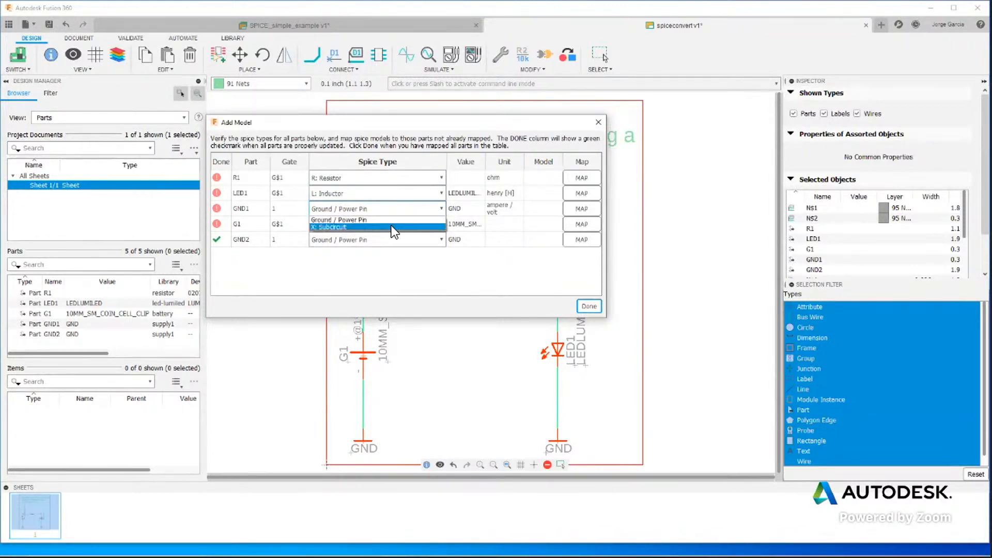
pyautogui.click(391, 225)
pyautogui.click(439, 209)
pyautogui.click(395, 219)
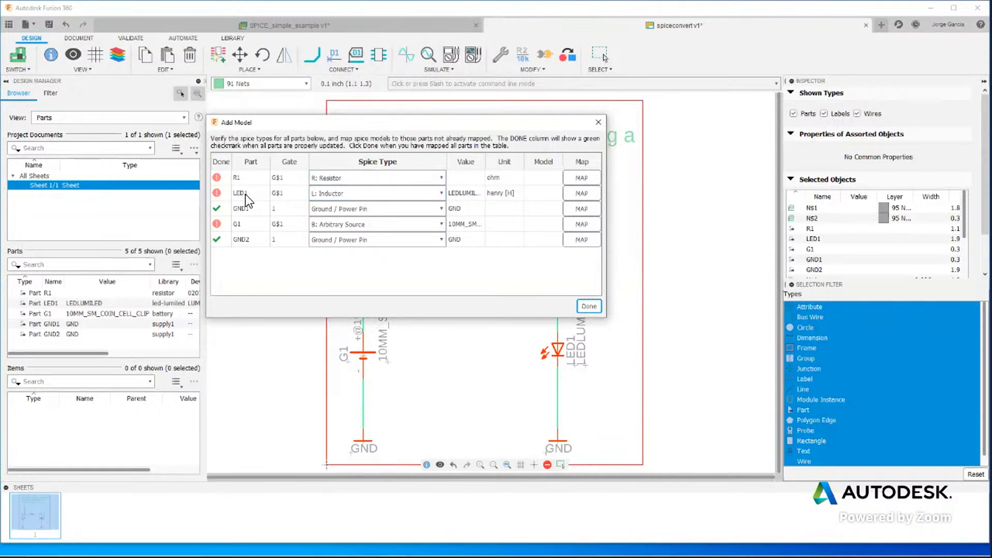
# Step: Set the SPICE type of LED1 to D: Diode and of G1 to V: Independent Voltage Source
pyautogui.click(439, 192)
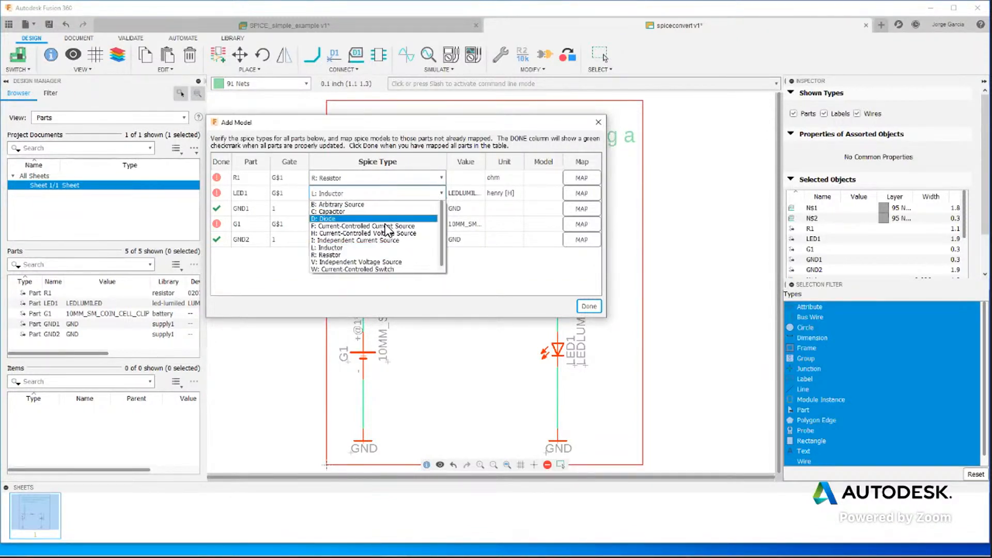
pyautogui.click(357, 219)
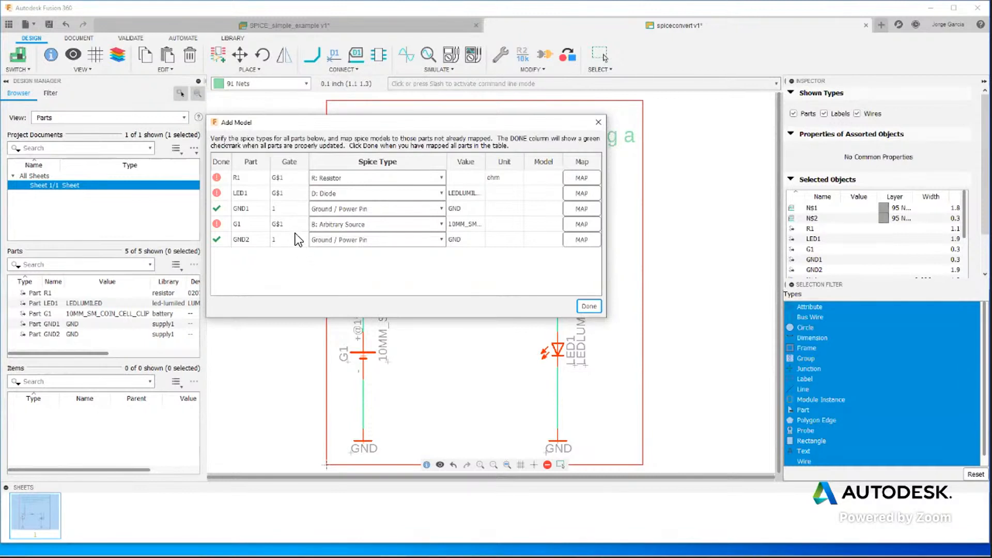
pyautogui.click(442, 221)
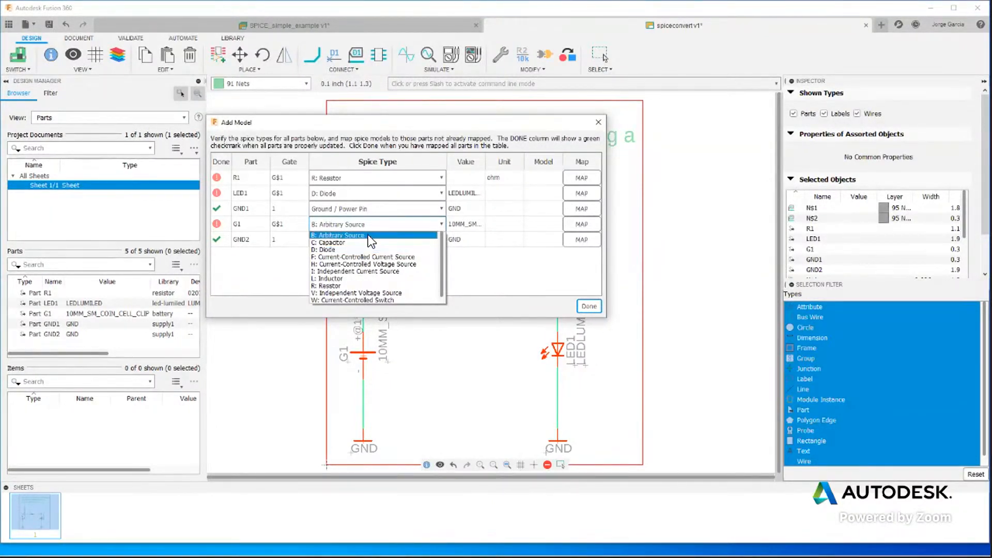
pyautogui.scroll(-1, 355, 302)
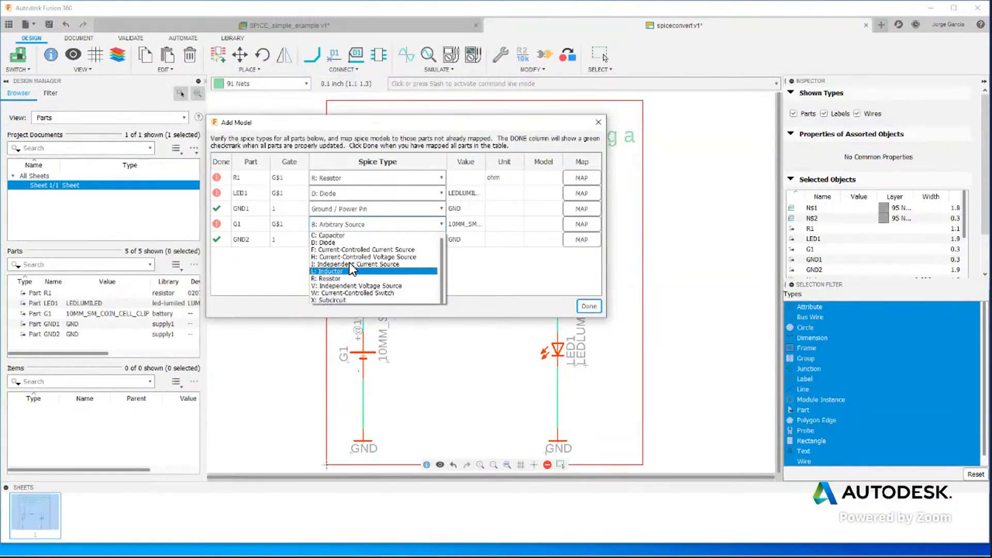
pyautogui.scroll(1, 361, 294)
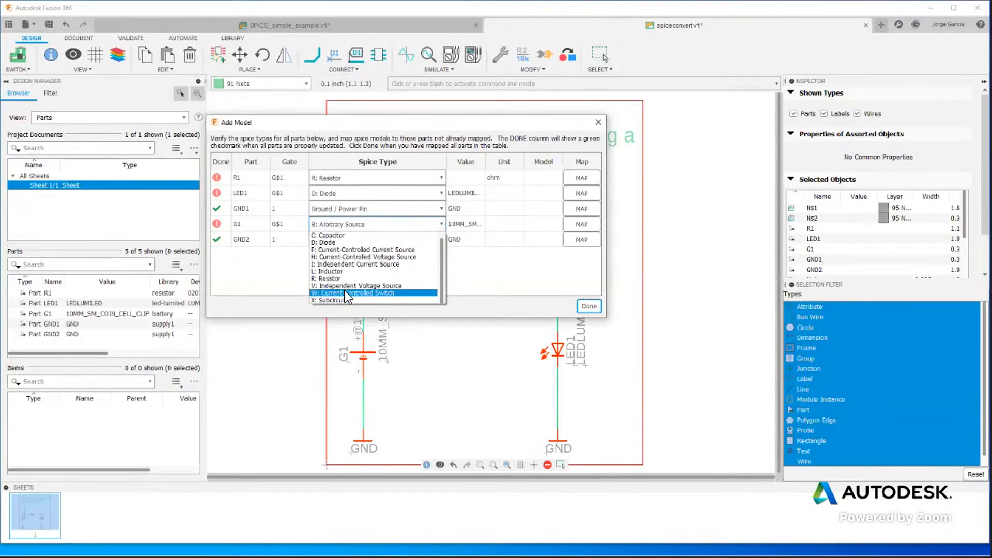
pyautogui.scroll(-1, 347, 292)
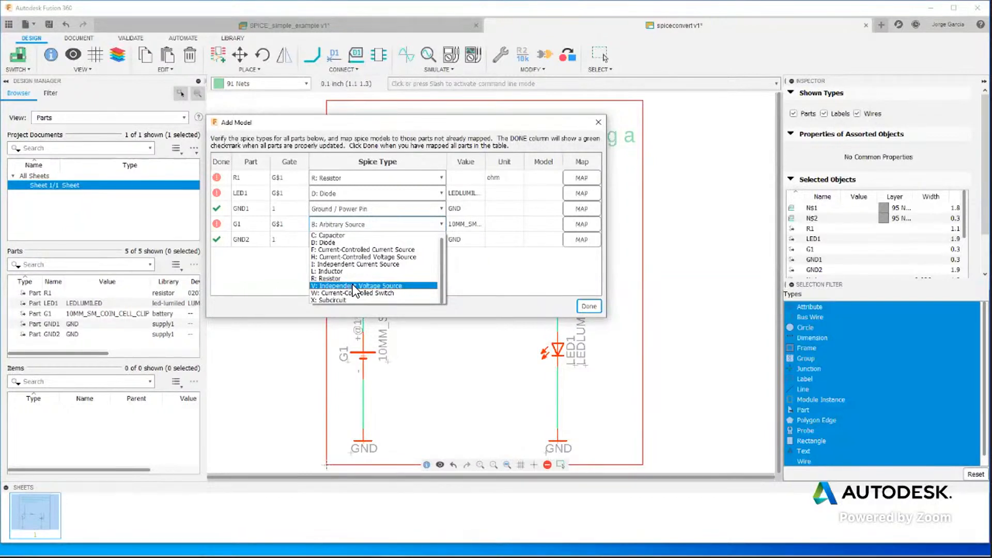
pyautogui.click(353, 285)
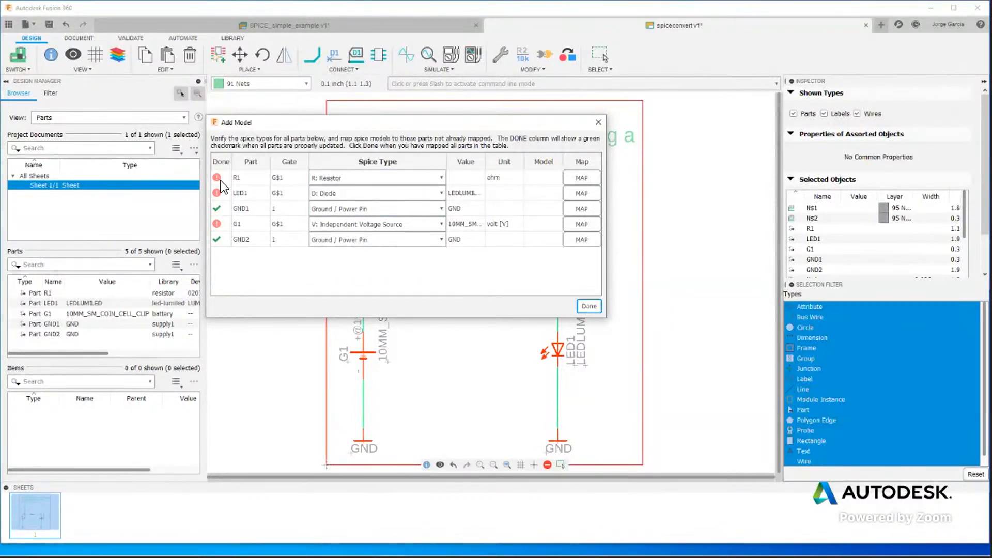
# Step: Map resistor R1's symbol pin 2 to model input N2 and symbol pin 1 to model input N1
pyautogui.click(586, 178)
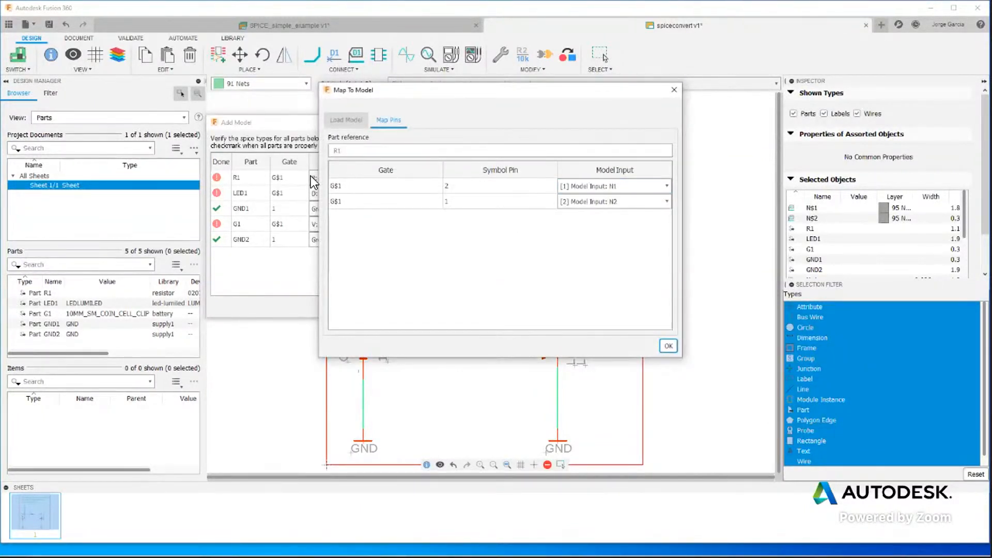
pyautogui.click(354, 122)
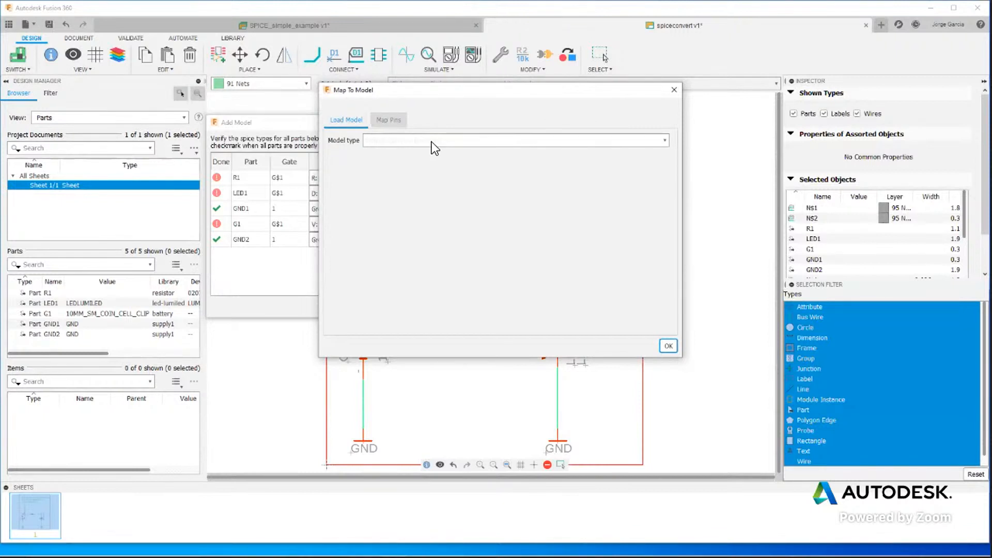
pyautogui.click(392, 120)
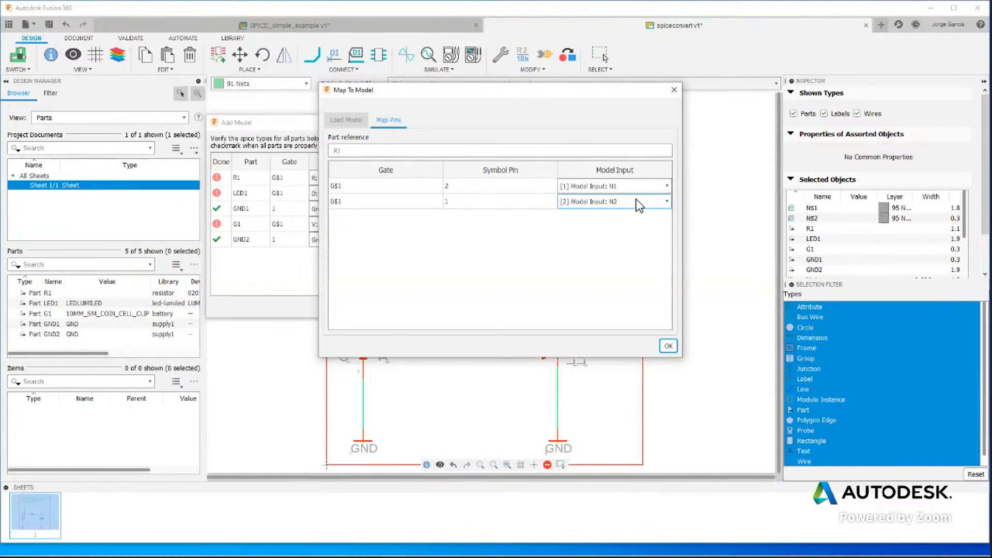
pyautogui.click(665, 187)
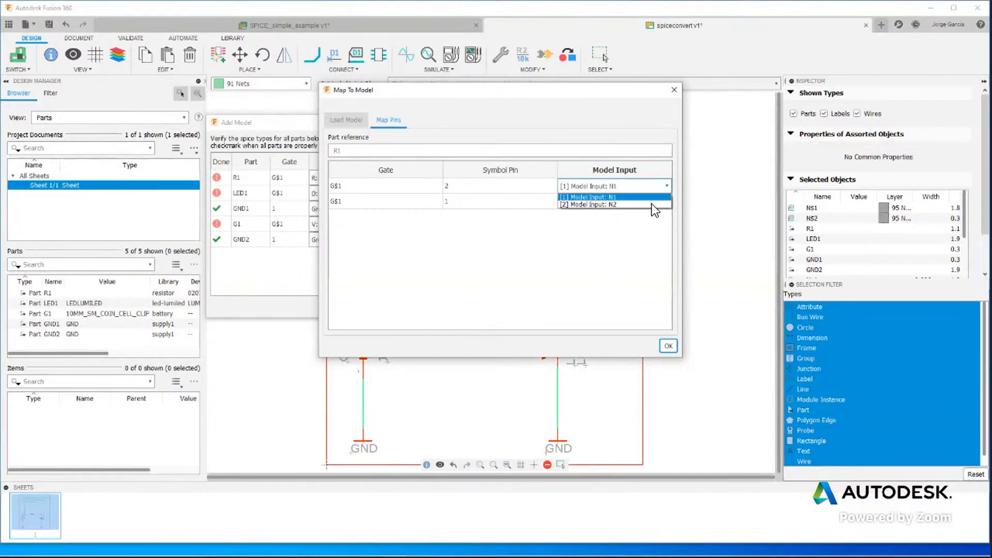
pyautogui.click(652, 204)
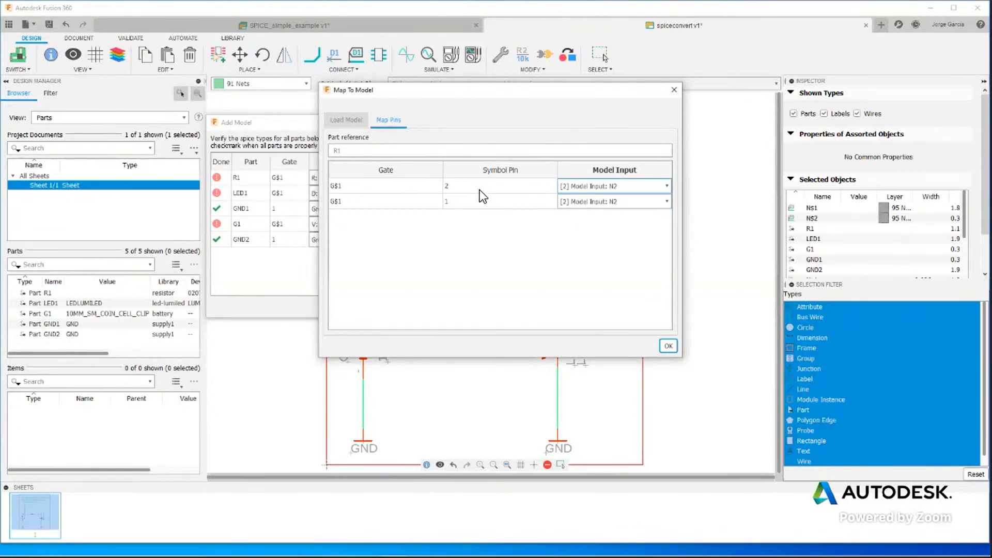
pyautogui.click(662, 206)
pyautogui.click(569, 214)
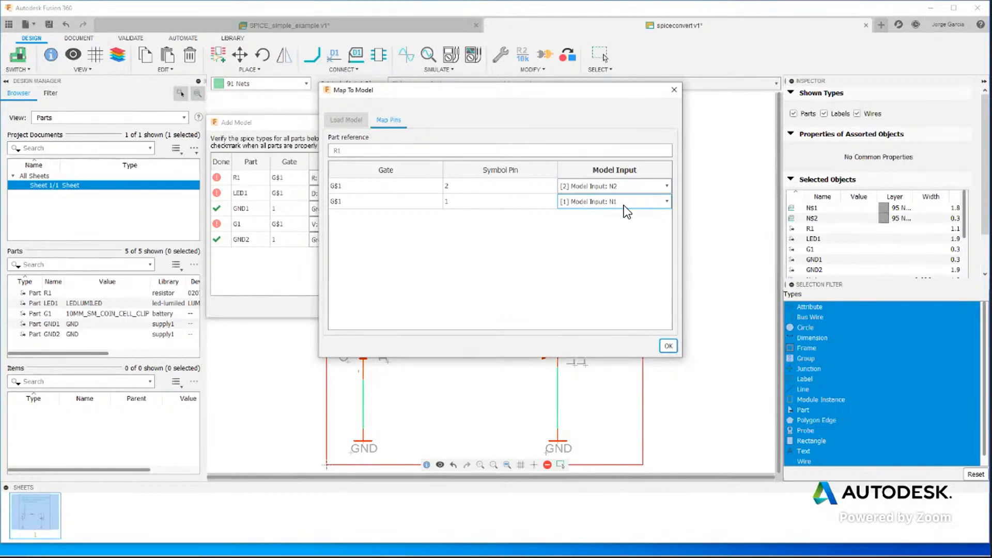
pyautogui.click(668, 345)
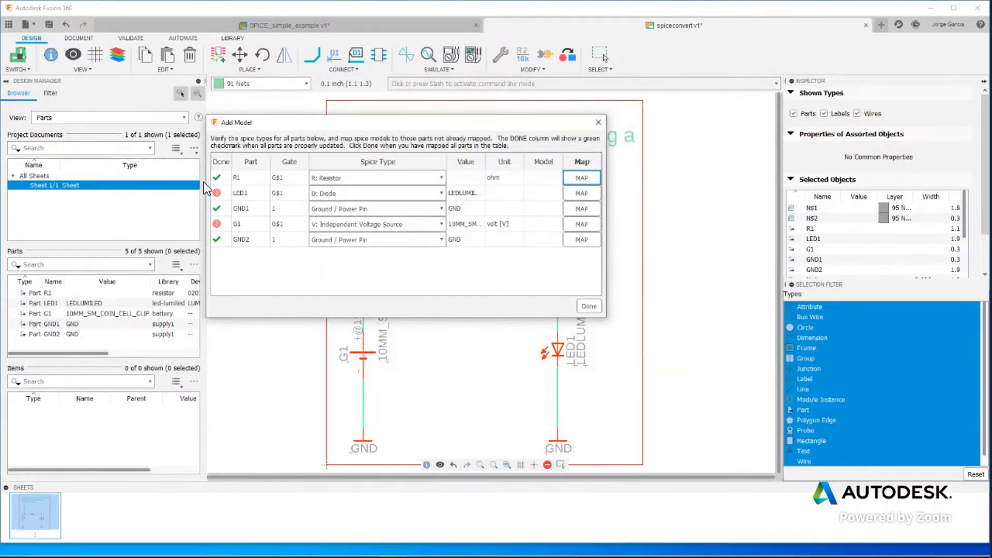
# Step: Load the diode model DMOD.mdl for LED1 from the EAGLE 9.6.1 examples\spice\examples folder on drive C
pyautogui.click(574, 193)
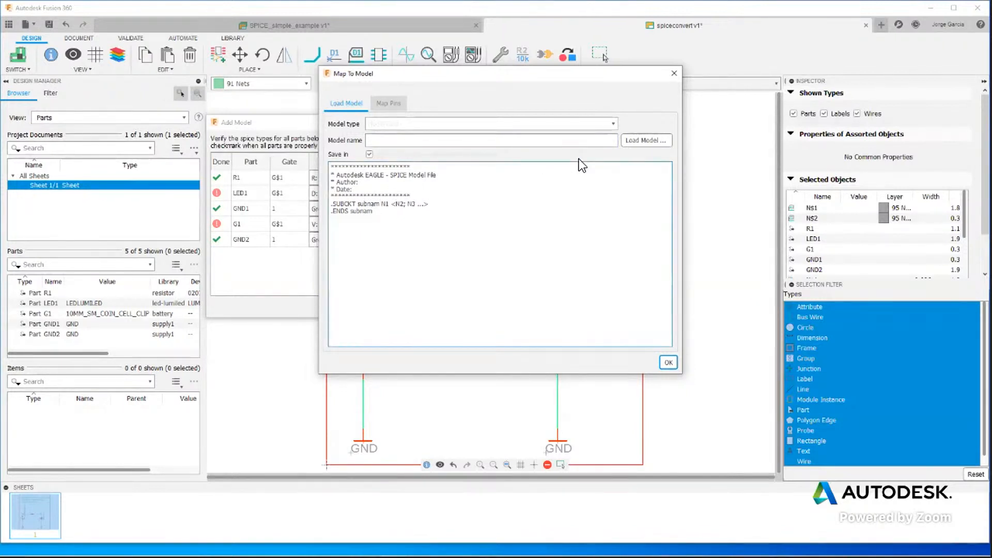
pyautogui.click(637, 144)
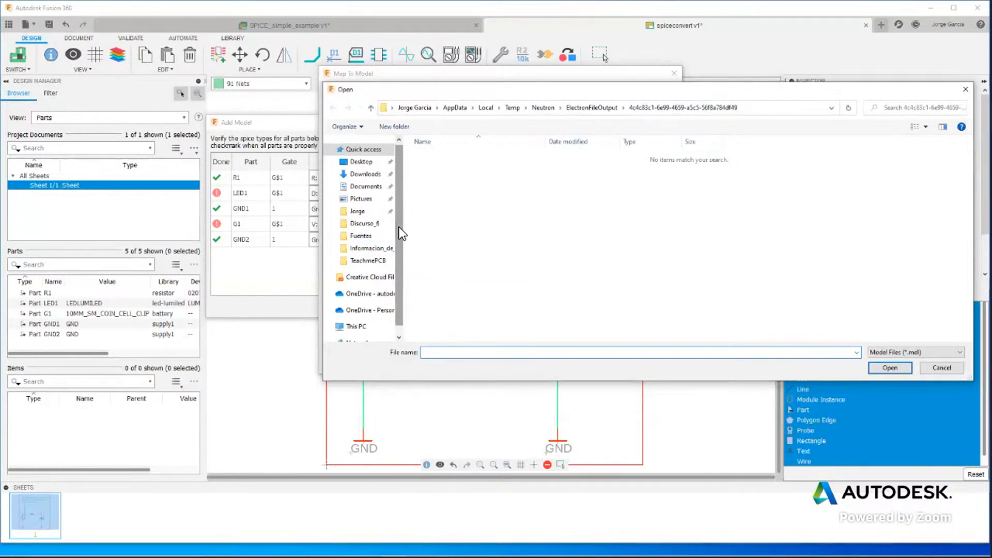
pyautogui.scroll(-1, 399, 227)
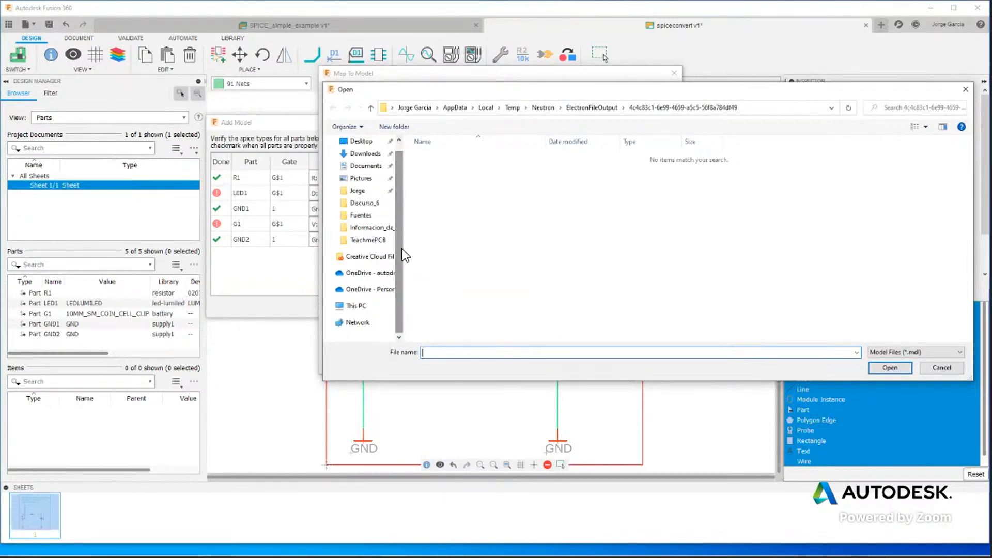
pyautogui.click(354, 307)
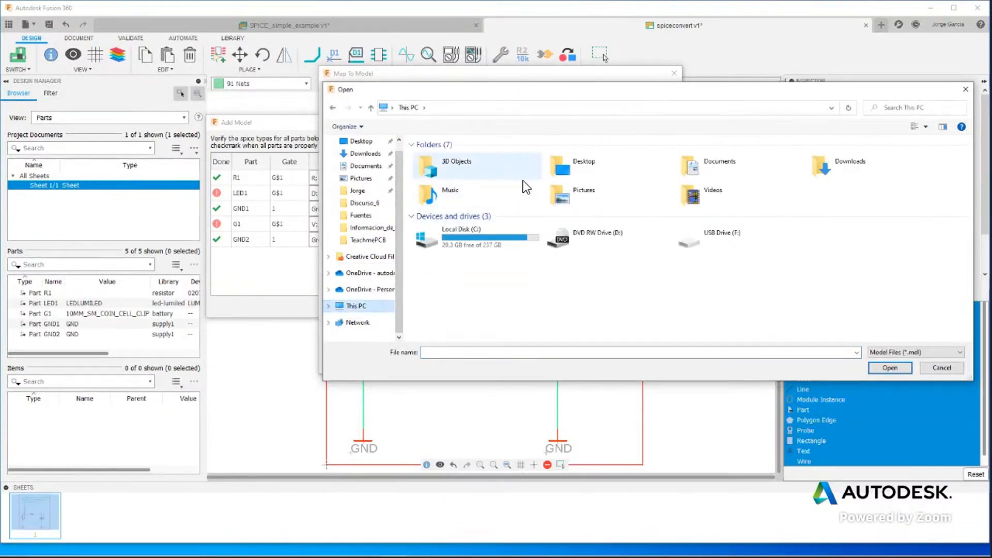
pyautogui.doubleClick(469, 231)
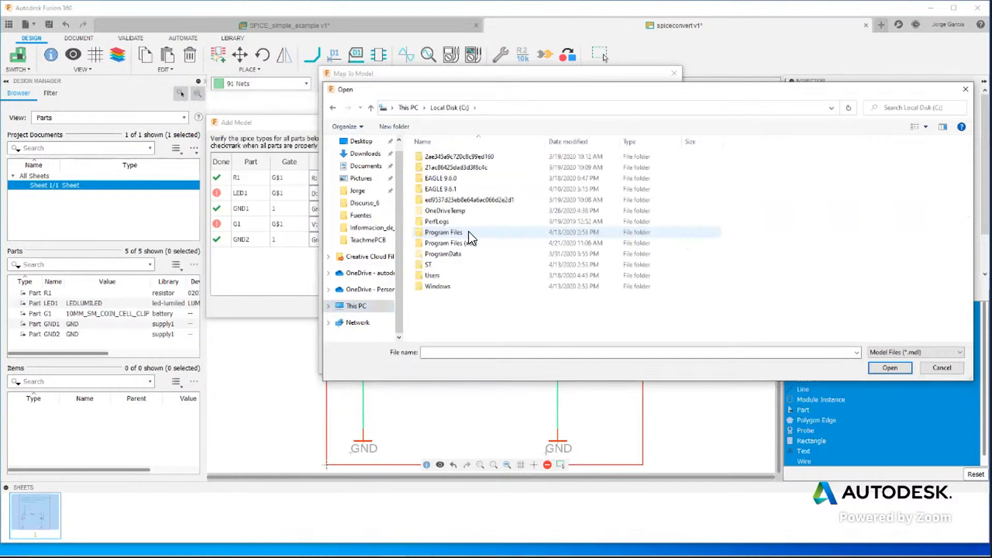
pyautogui.click(452, 184)
pyautogui.doubleClick(452, 185)
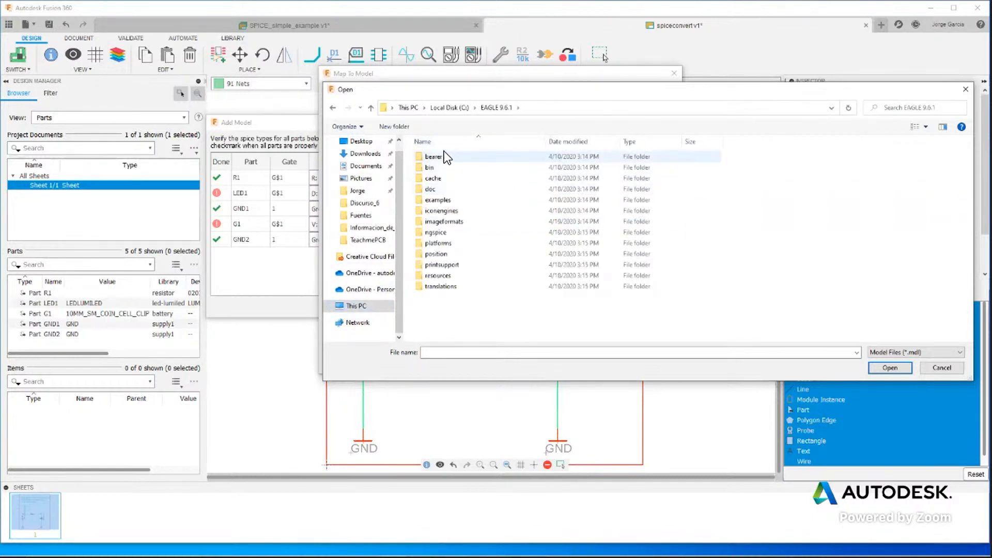
pyautogui.doubleClick(443, 200)
pyautogui.doubleClick(440, 211)
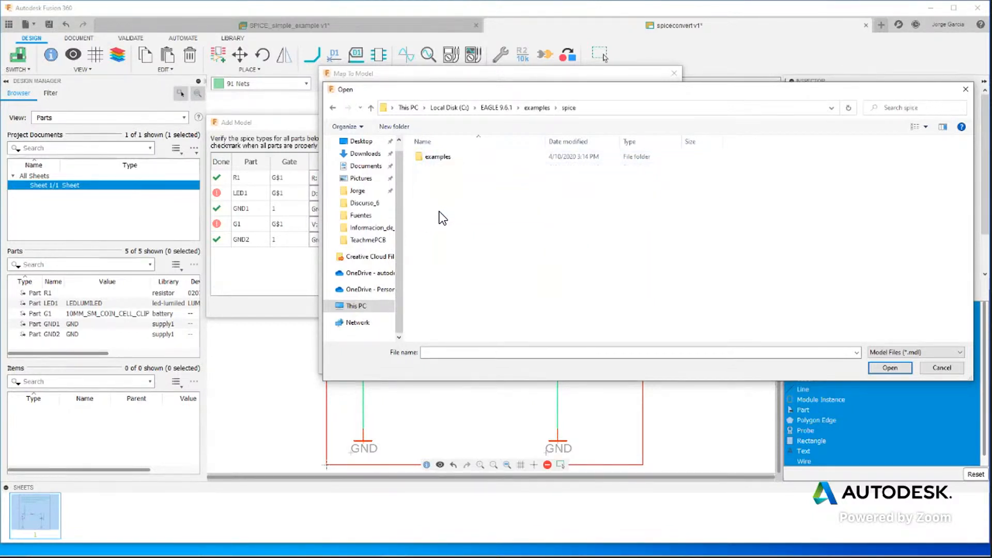
pyautogui.doubleClick(432, 156)
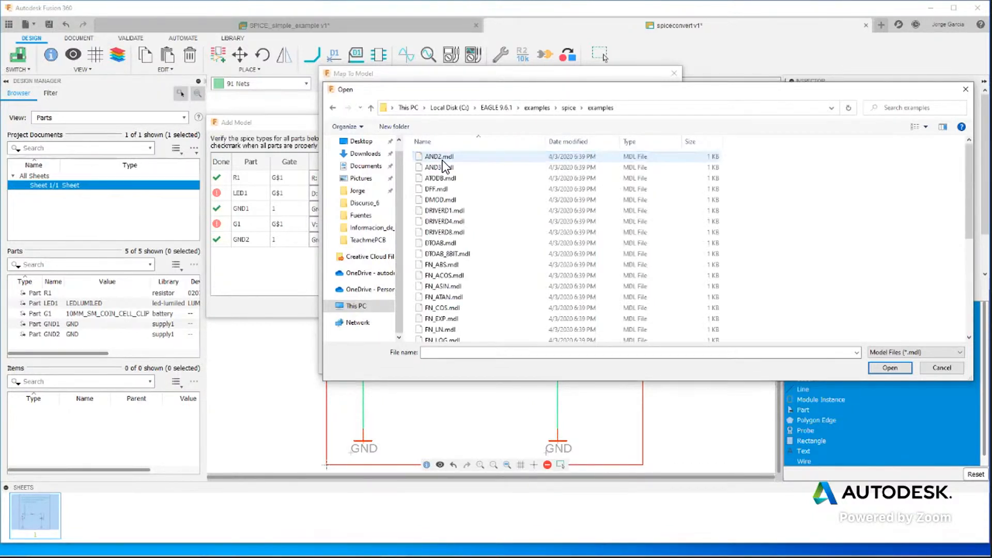
pyautogui.click(446, 201)
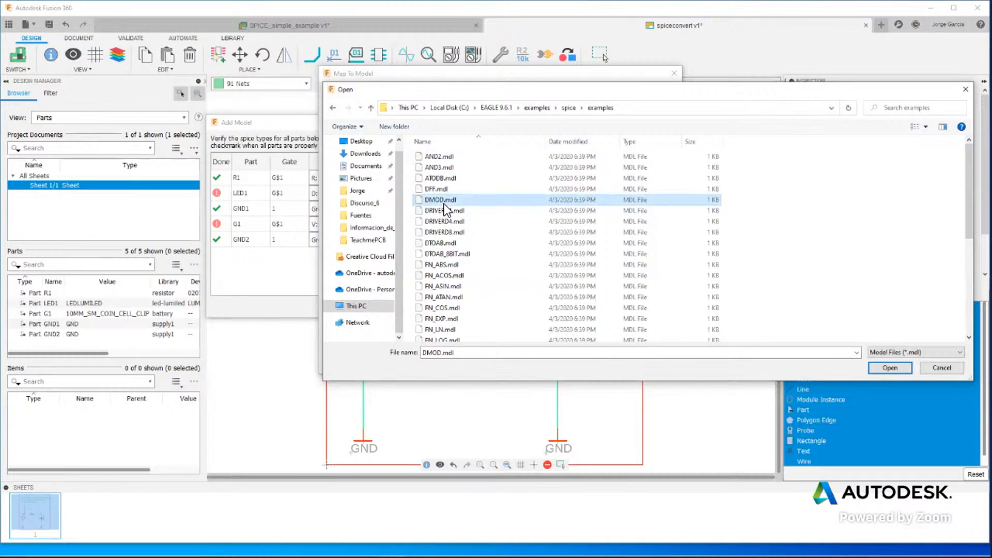
pyautogui.click(889, 367)
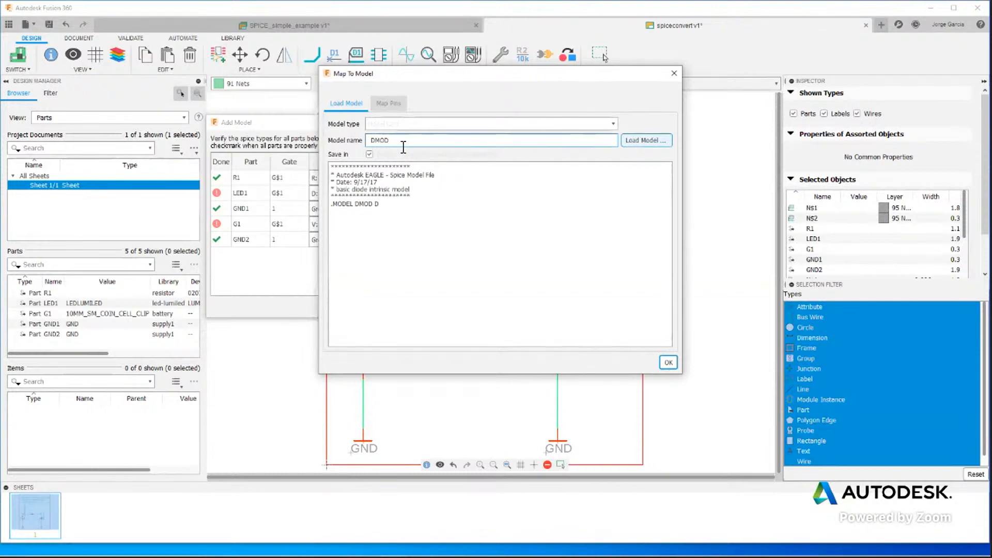
# Step: Save the DMOD model for LED1, overwriting the existing model file of the same name
pyautogui.click(667, 363)
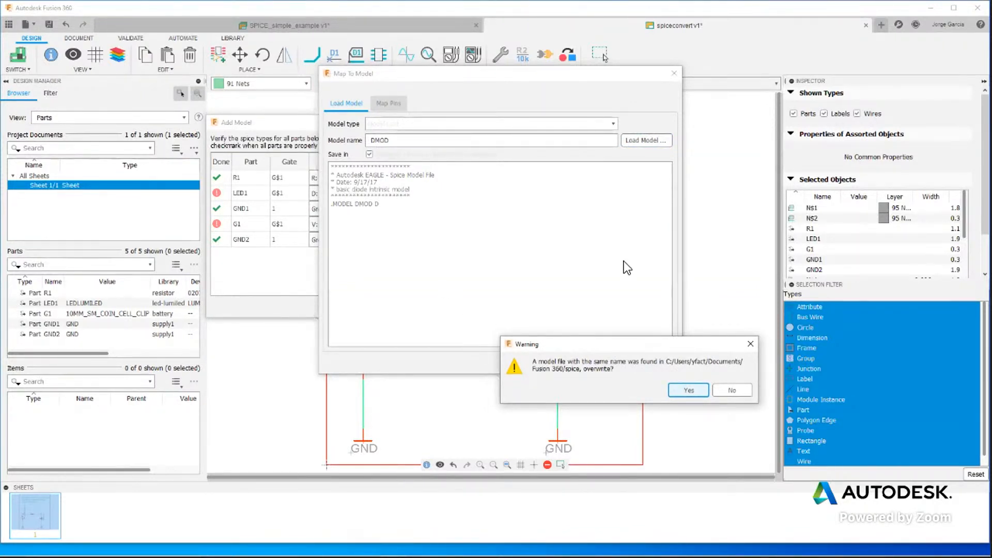
pyautogui.click(702, 388)
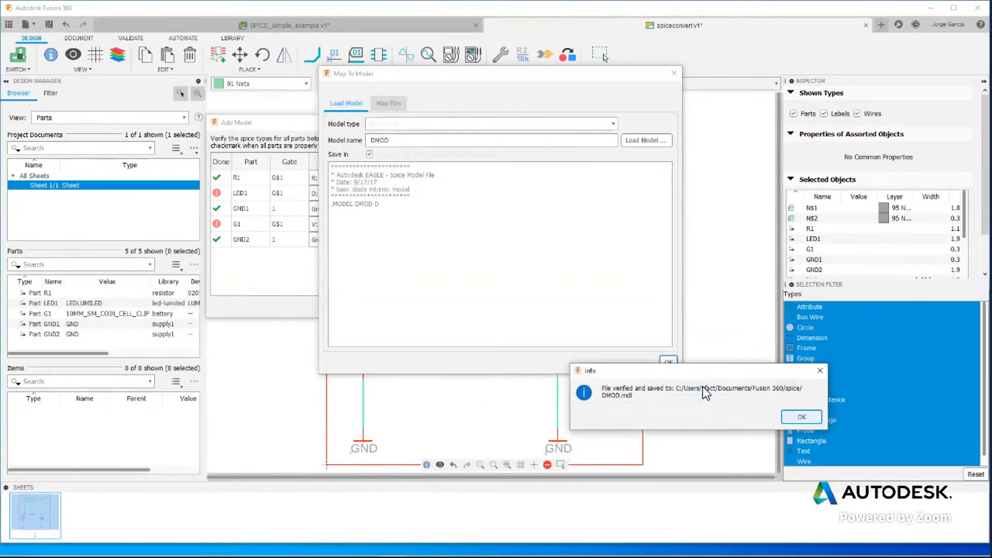
pyautogui.click(801, 416)
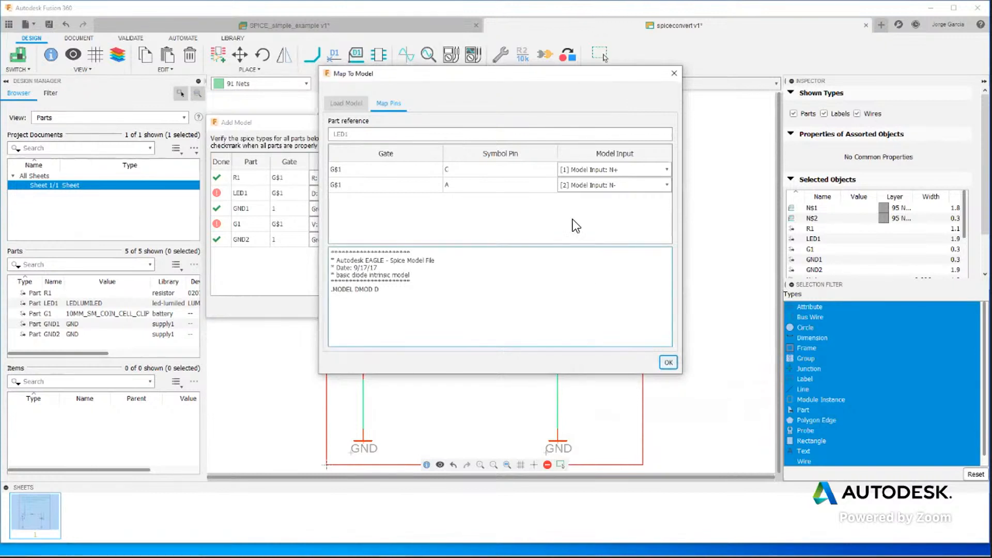
# Step: Map LED1's symbol pin A to model input N+ and symbol pin C to model input N-
pyautogui.click(667, 184)
pyautogui.click(652, 195)
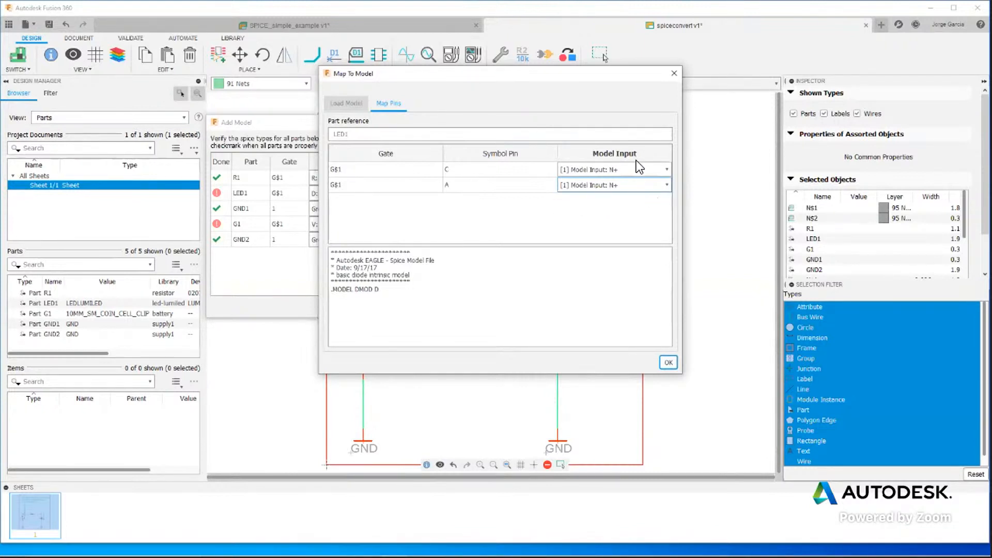
pyautogui.click(664, 169)
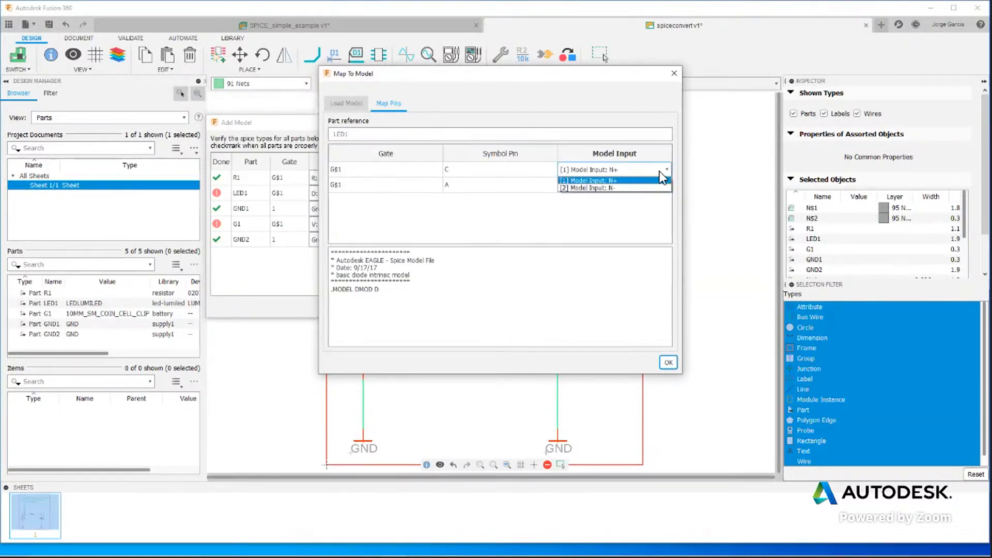
pyautogui.click(632, 187)
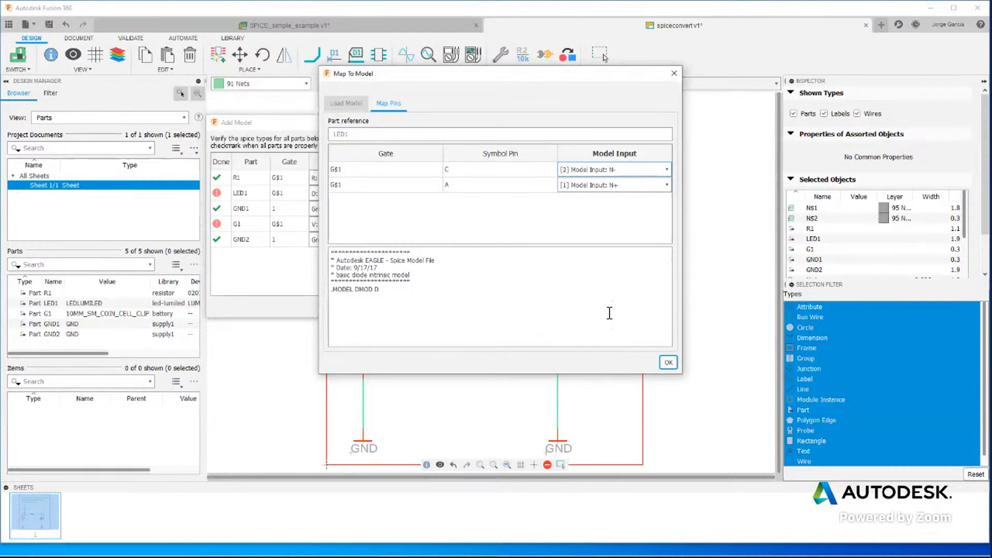
pyautogui.click(668, 363)
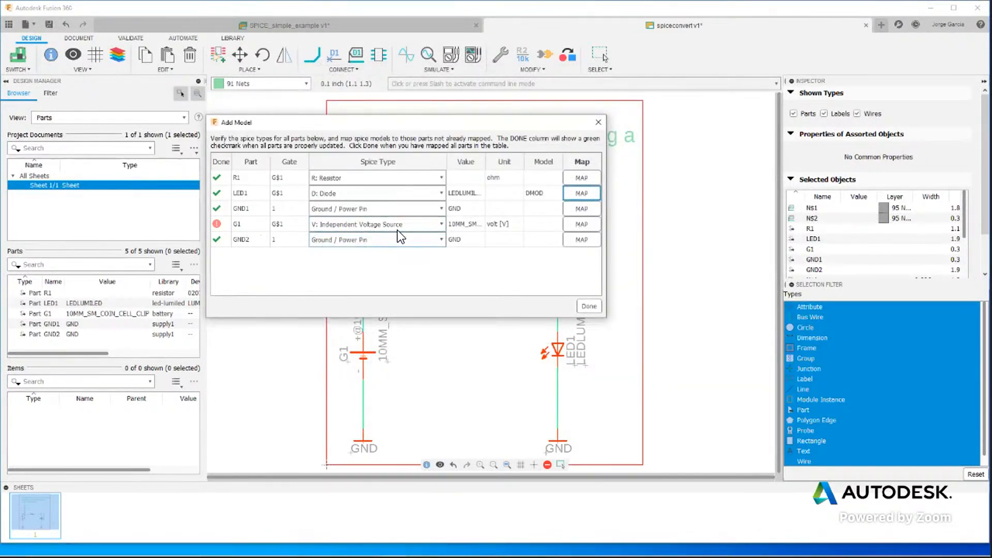
# Step: Map G1's + pin to model input N+ and its - pin to N-, and finish the Add Model setup
pyautogui.click(576, 223)
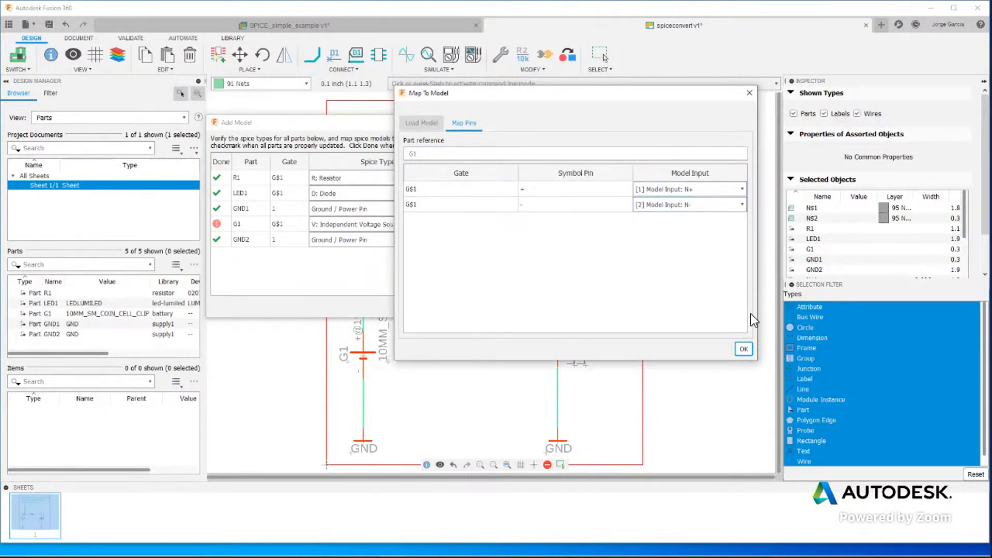
pyautogui.click(743, 349)
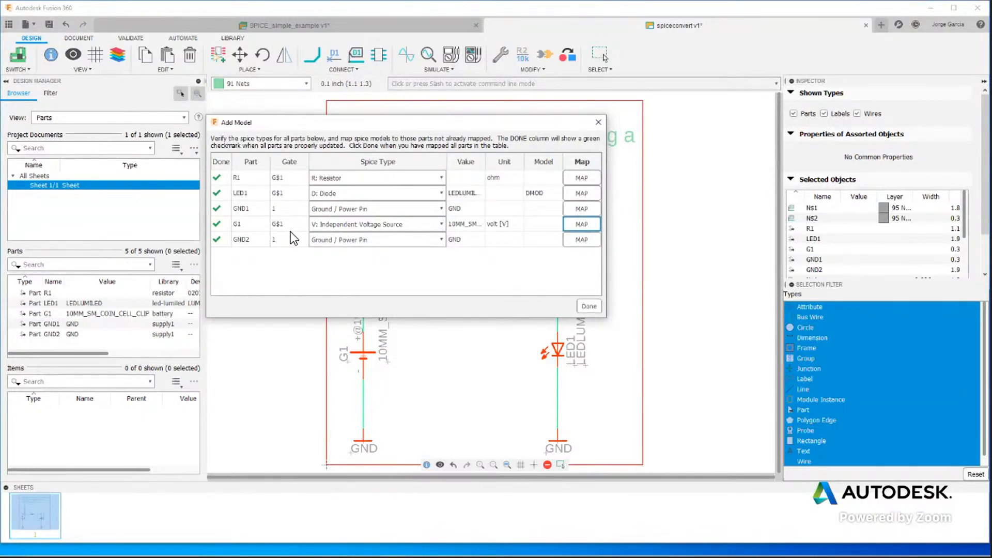
pyautogui.click(589, 306)
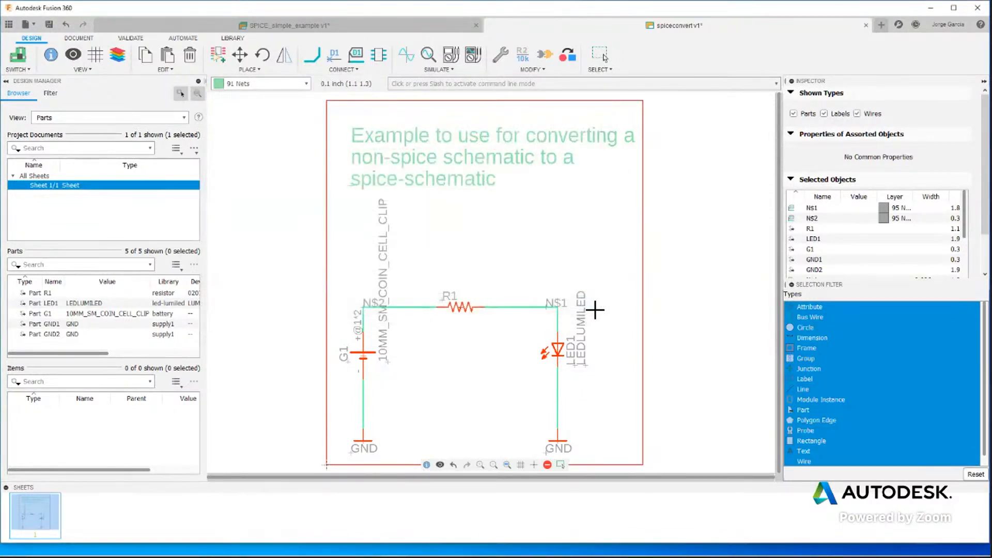
pyautogui.press('Escape')
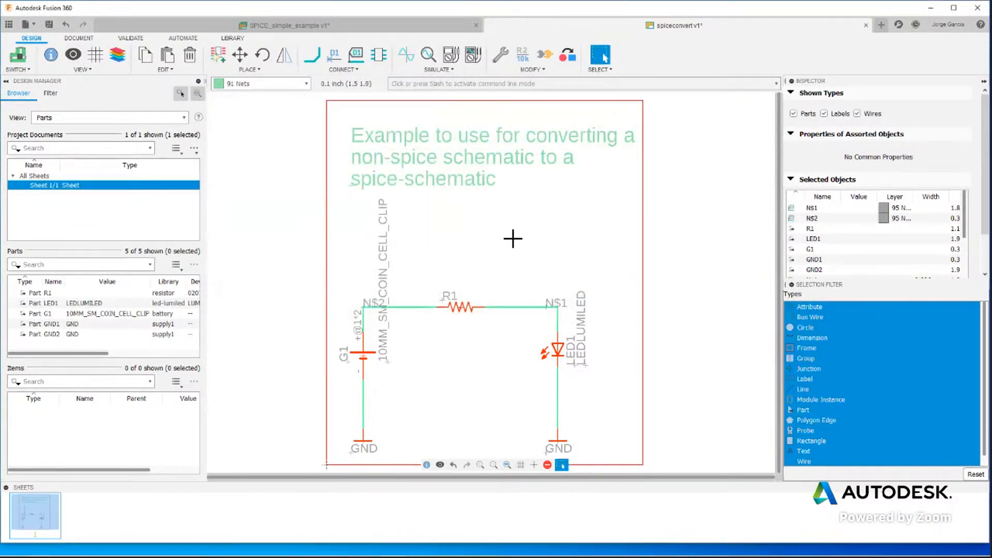
# Step: Clear the circuit selection and set the value of resistor R1 to 220
pyautogui.scroll(-3, 514, 237)
pyautogui.scroll(3, 409, 277)
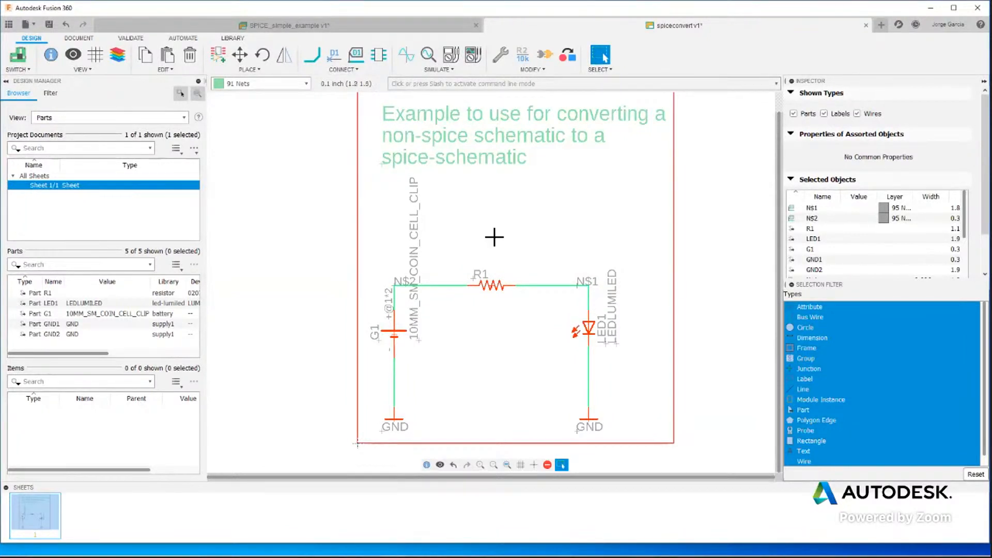
pyautogui.click(530, 207)
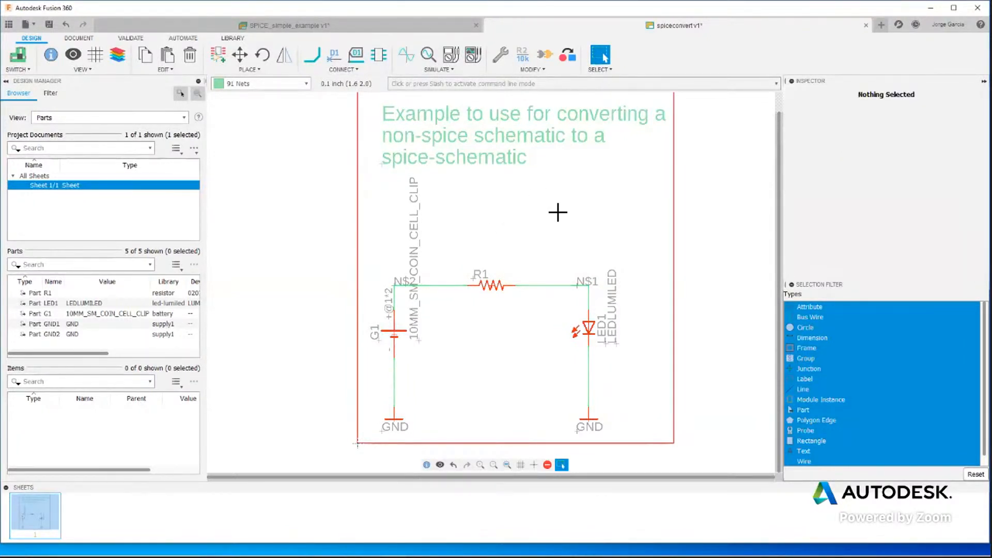
pyautogui.rightClick(490, 284)
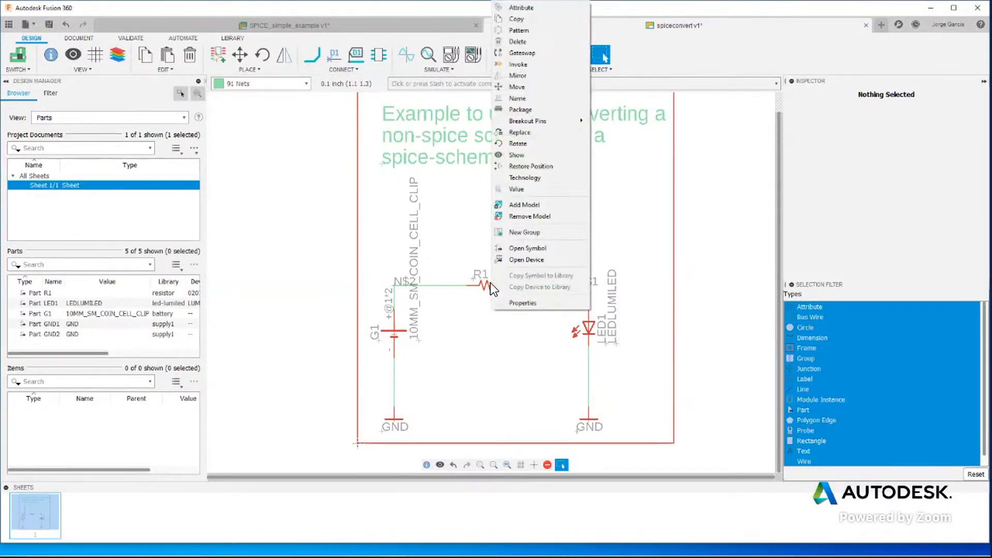
pyautogui.click(516, 189)
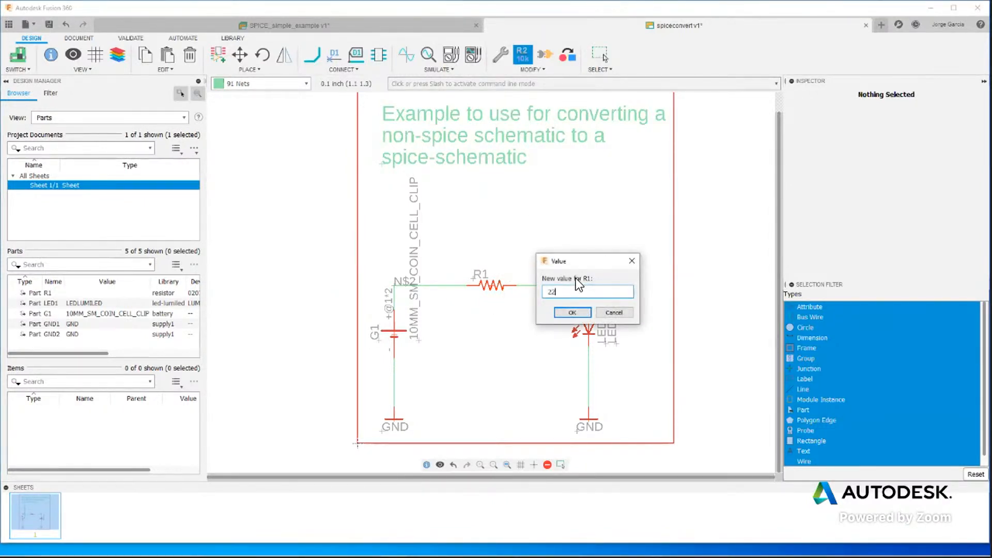
pyautogui.press('Return')
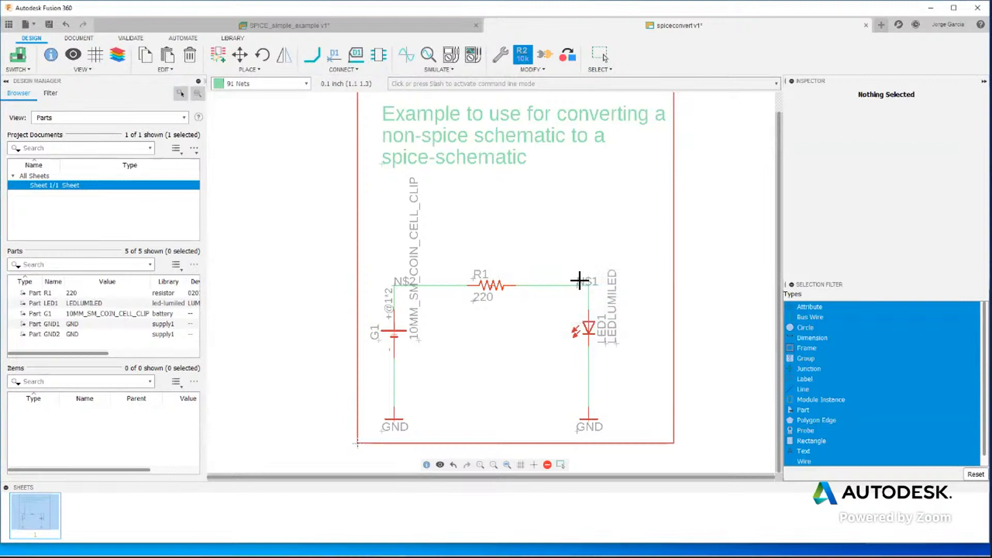
# Step: Review resistor R1's value and its part properties without changing them
pyautogui.click(491, 284)
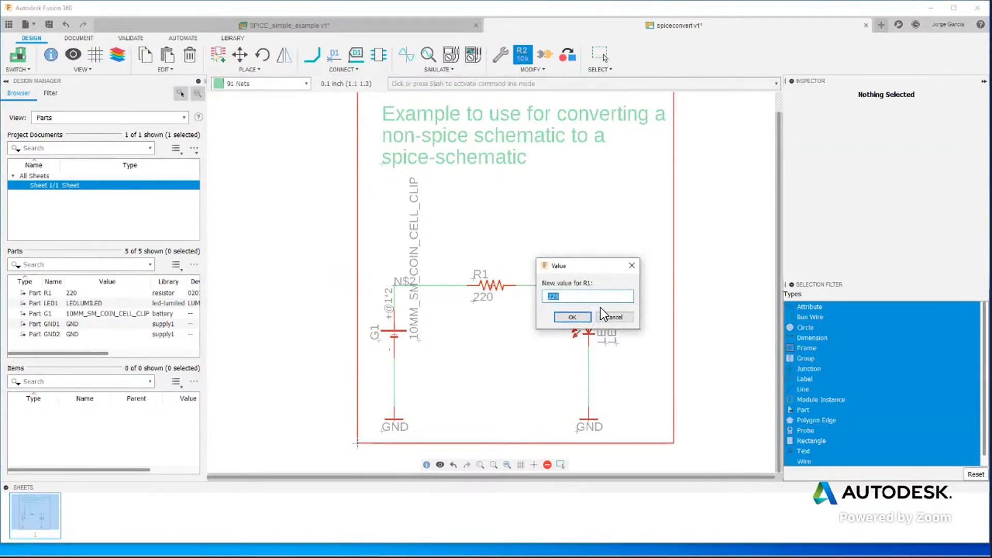
pyautogui.click(614, 317)
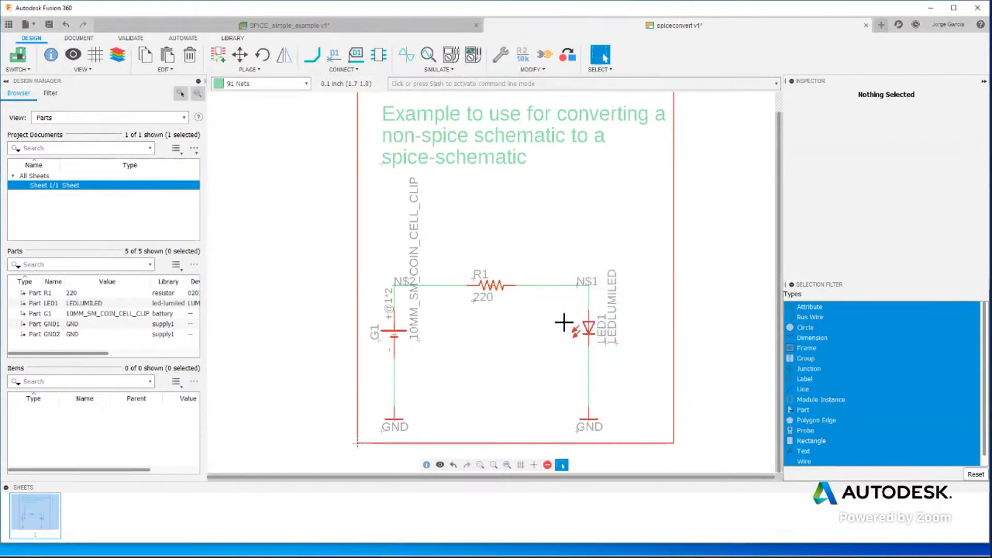
pyautogui.click(490, 291)
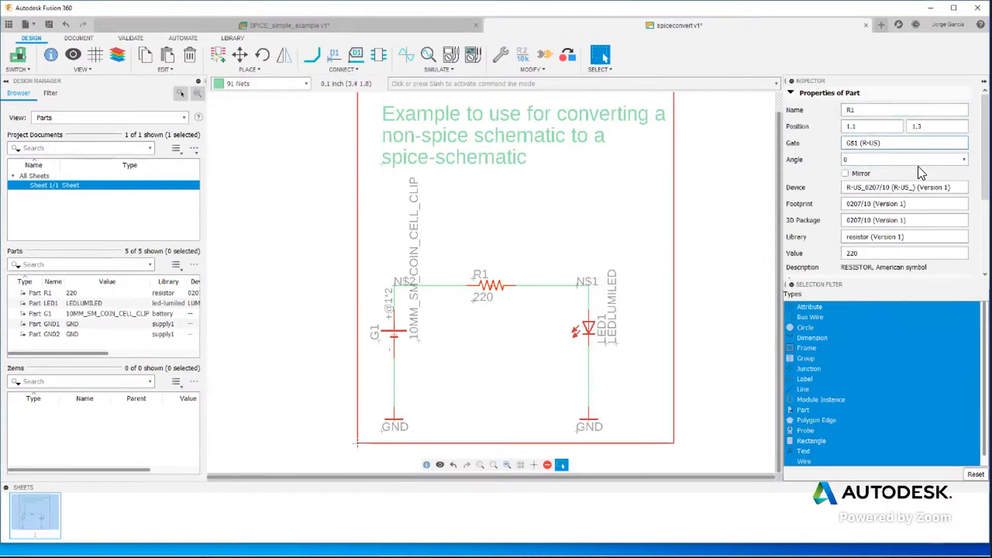
pyautogui.scroll(-2, 865, 228)
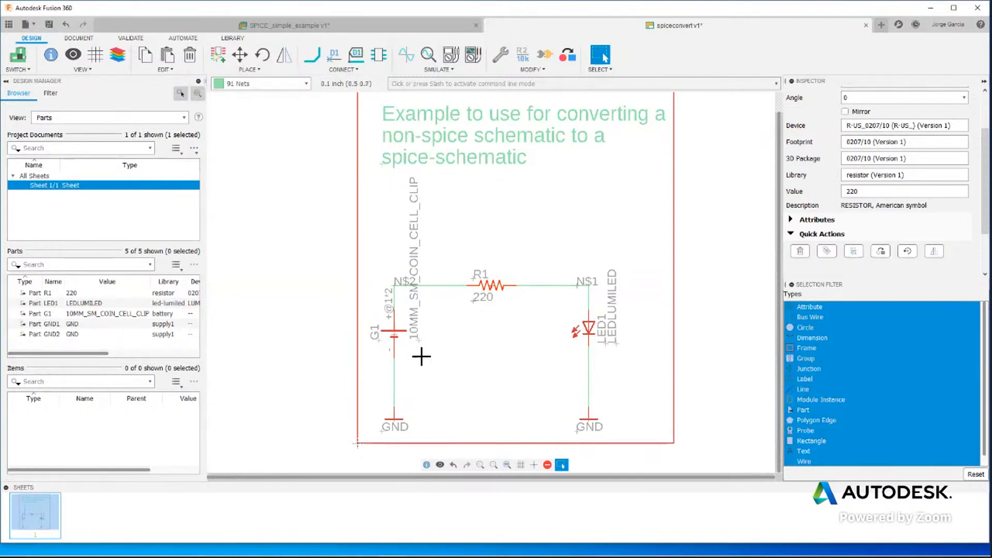
# Step: Open the analog source setup for G1, set its DC value to 0 and choose a Sinusoidal transient function
pyautogui.rightClick(394, 333)
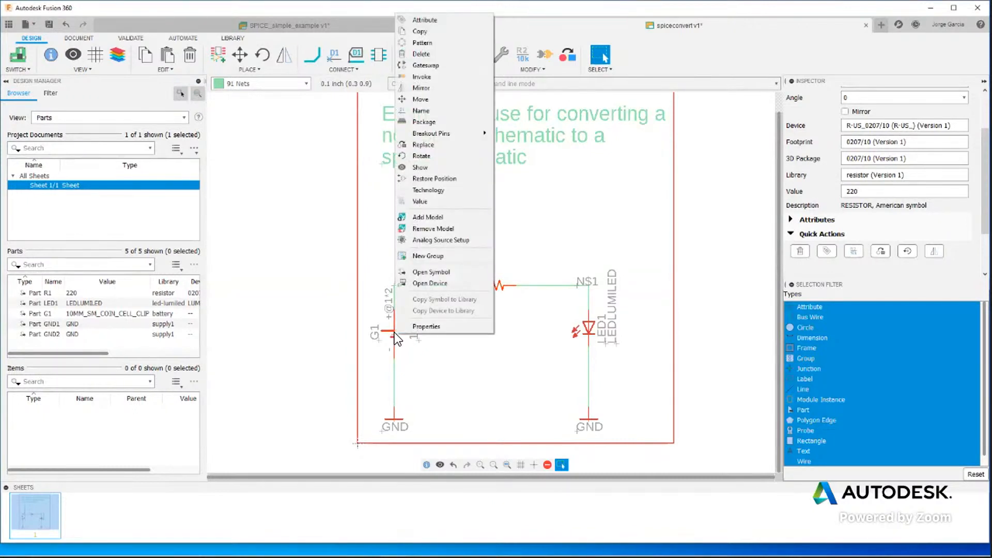
pyautogui.click(436, 240)
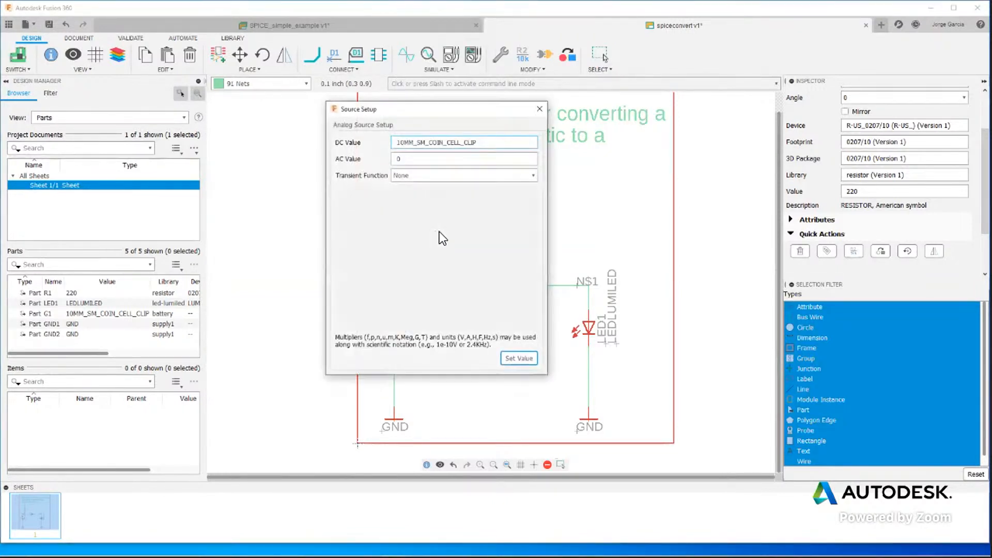
pyautogui.moveTo(485, 148); pyautogui.dragTo(334, 143)
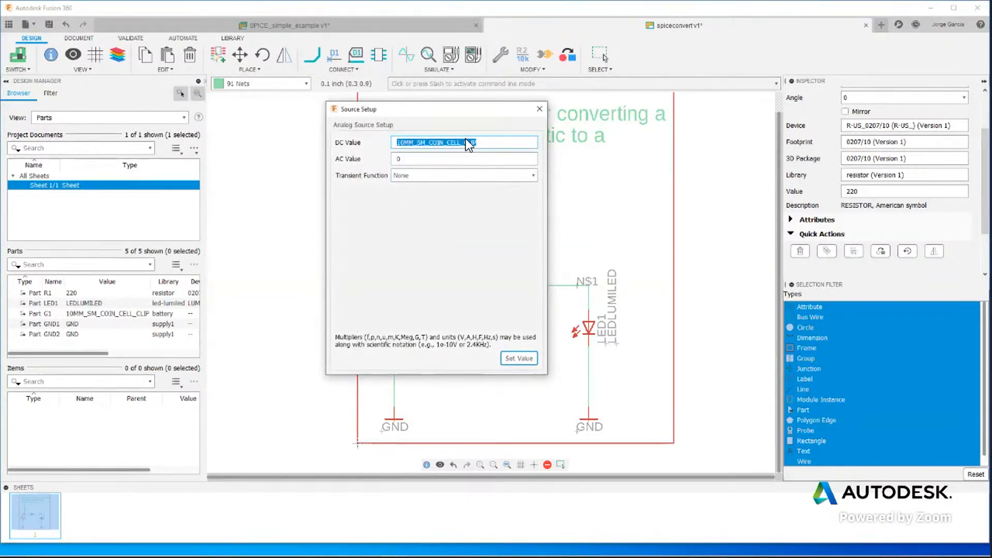
pyautogui.write('0')
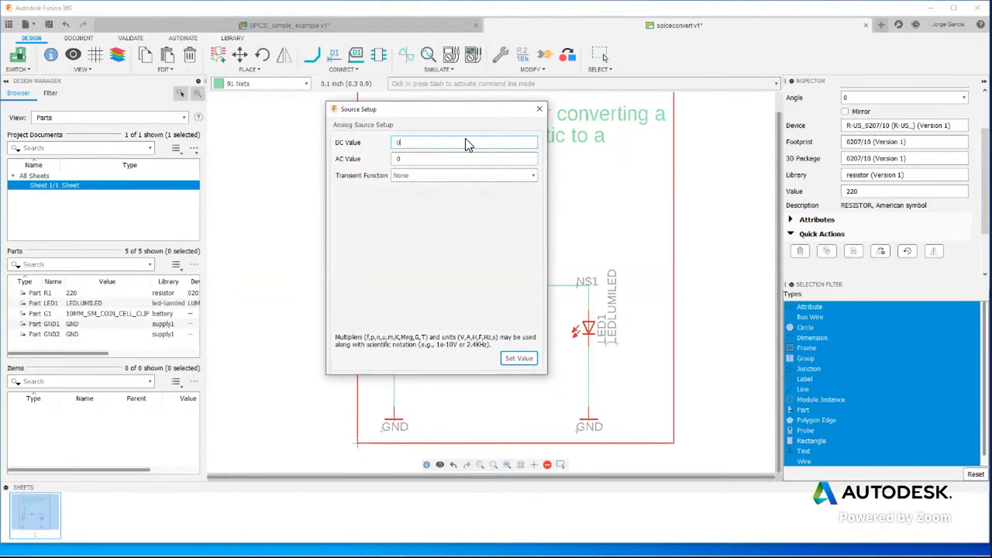
pyautogui.click(533, 176)
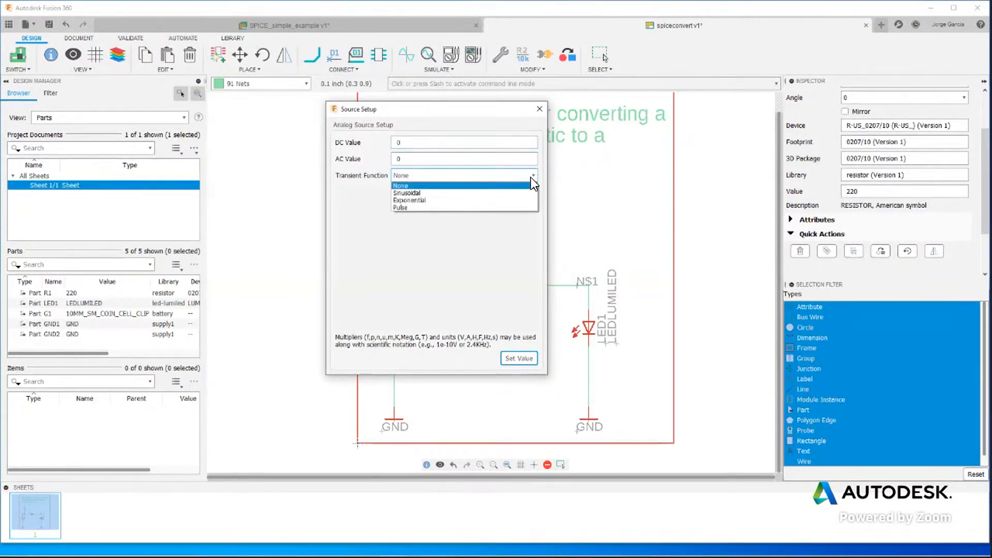
pyautogui.click(467, 192)
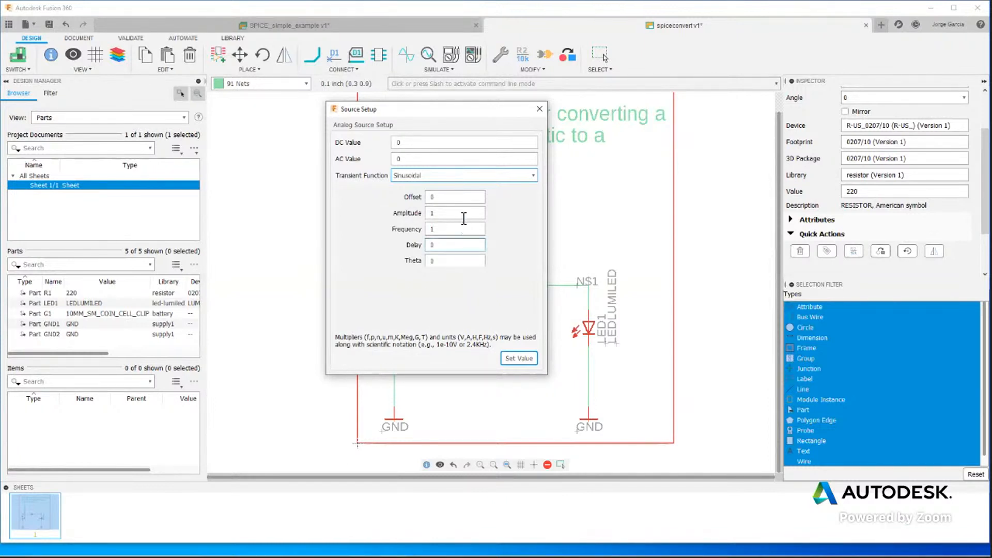
# Step: Set the sinusoidal source's offset to 1 and its frequency to 1k, and apply the values to G1
pyautogui.click(455, 196)
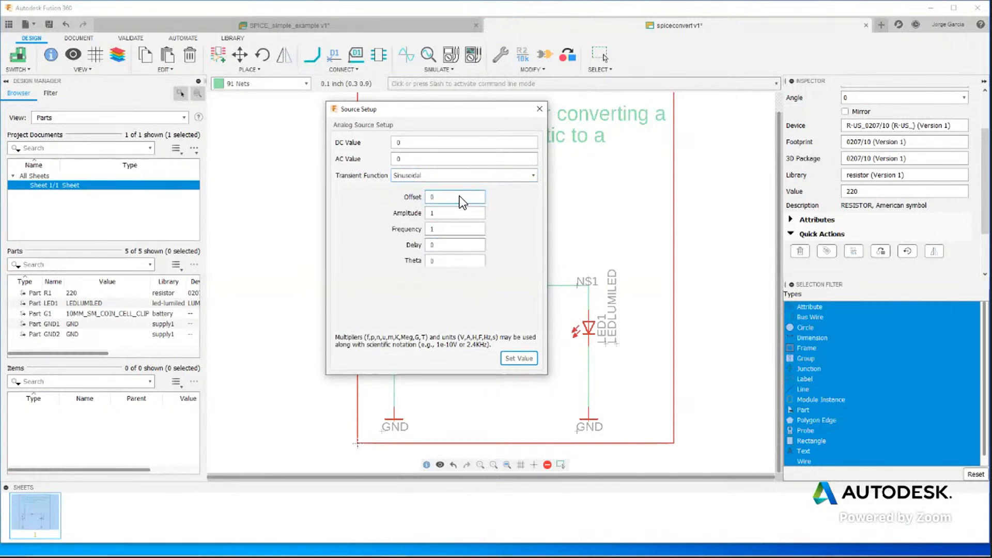
pyautogui.write('1')
pyautogui.click(446, 229)
pyautogui.write('kHz')
pyautogui.press('BackSpace')
pyautogui.press('BackSpace')
pyautogui.click(523, 357)
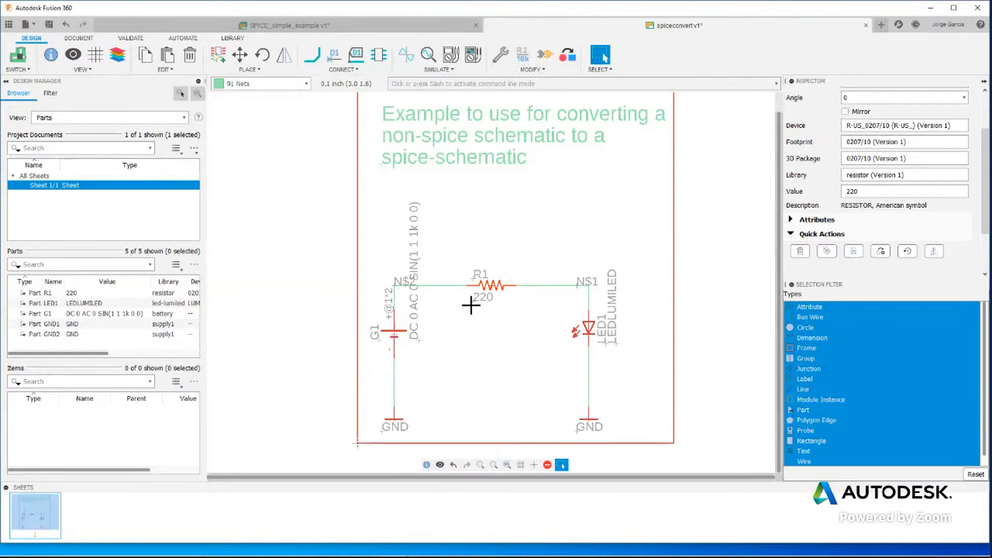
# Step: Rename the net between G1 and resistor R1 to VIN
pyautogui.click(439, 287)
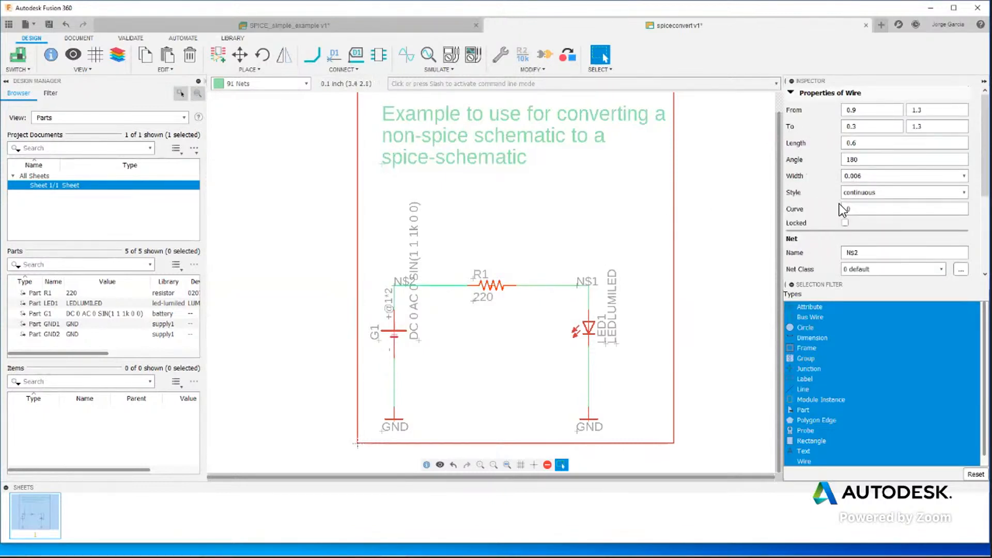
pyautogui.doubleClick(852, 253)
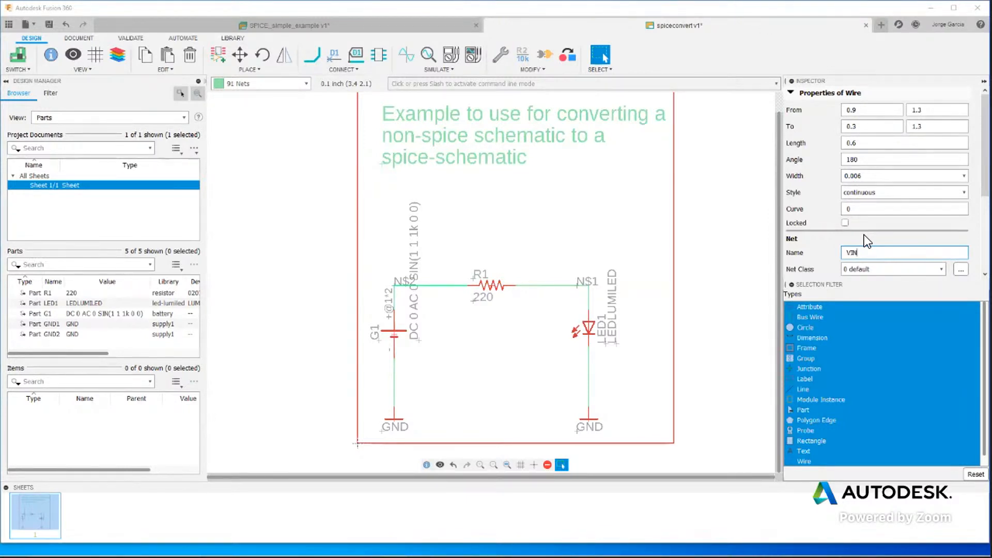
pyautogui.press('Return')
# Step: Rename the net between resistor R1 and LED1 to VOUT and clear the selection
pyautogui.click(558, 285)
pyautogui.click(848, 252)
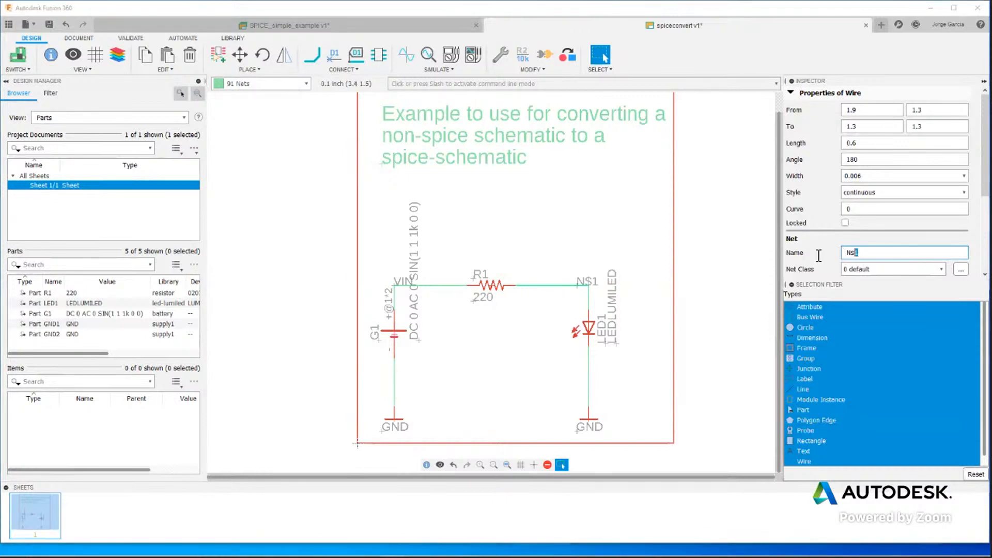
pyautogui.hotkey('ctrl', 'a')
pyautogui.write('VOUT')
pyautogui.press('Return')
pyautogui.scroll(2, 593, 281)
pyautogui.scroll(-2, 582, 281)
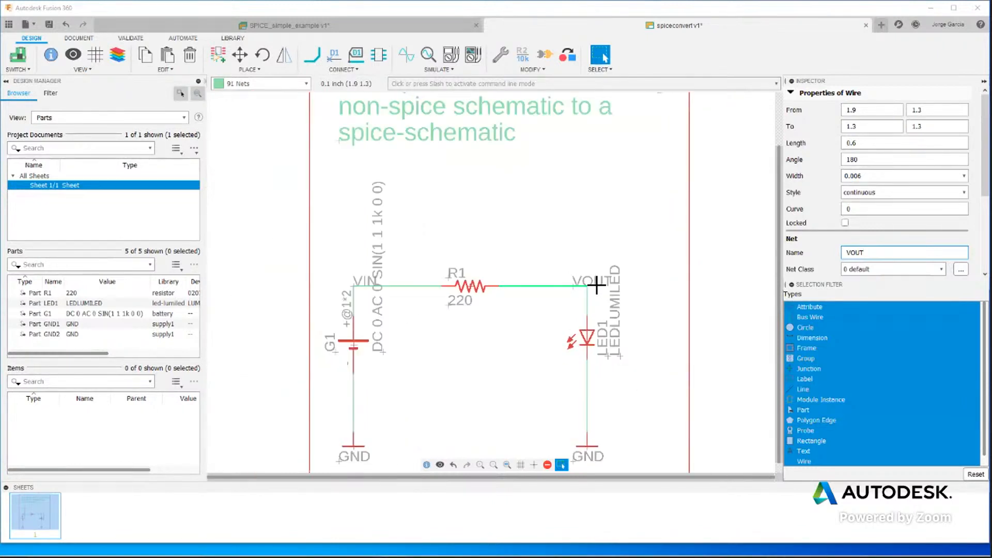
pyautogui.click(561, 228)
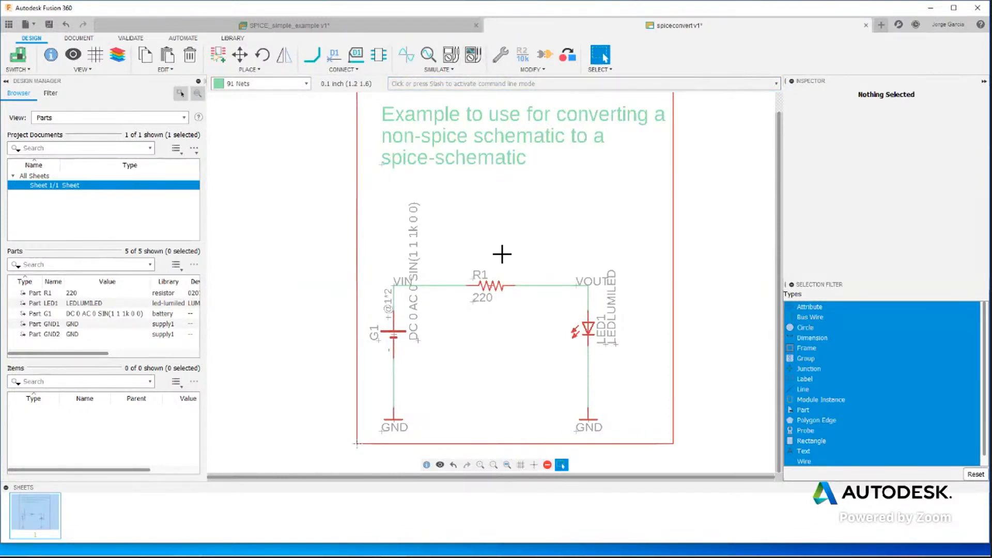
# Step: Place voltage probes on the VIN and VOUT nets, with their labels above the wires, and finish the probe command
pyautogui.click(447, 60)
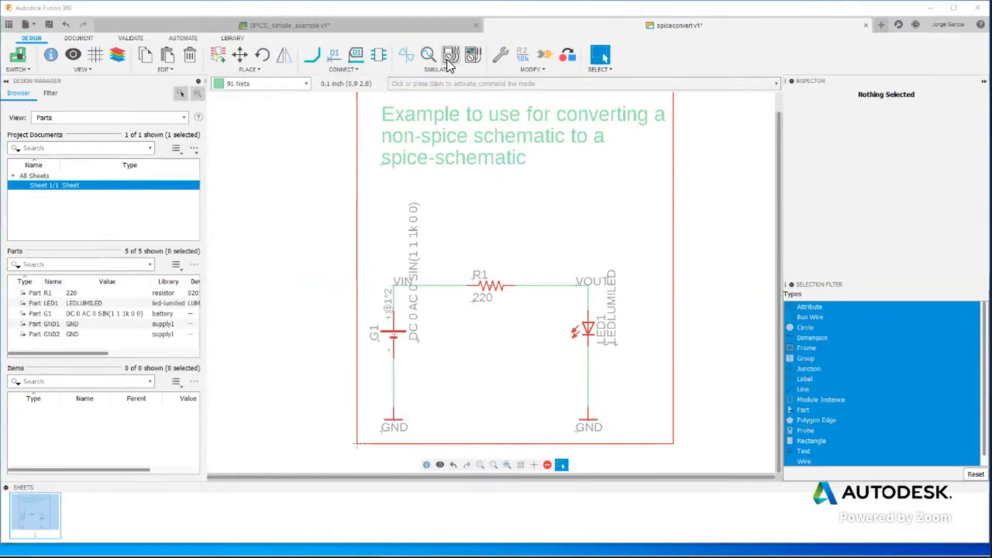
pyautogui.click(417, 285)
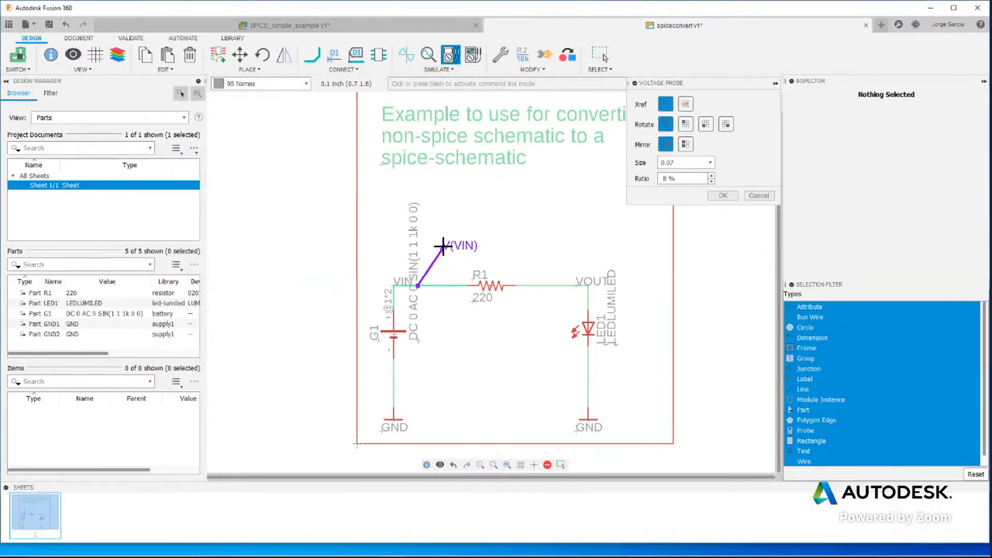
pyautogui.click(443, 236)
pyautogui.click(551, 285)
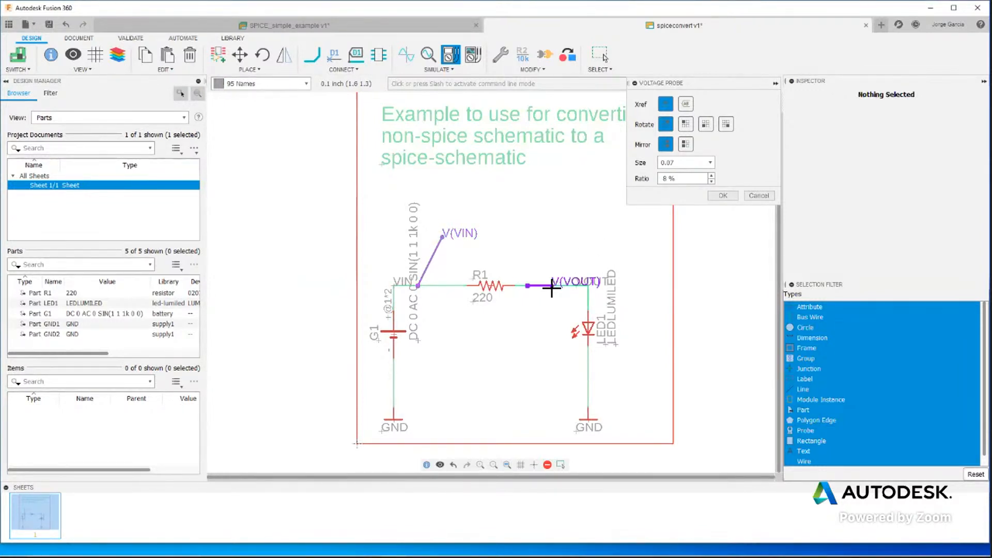
pyautogui.click(577, 237)
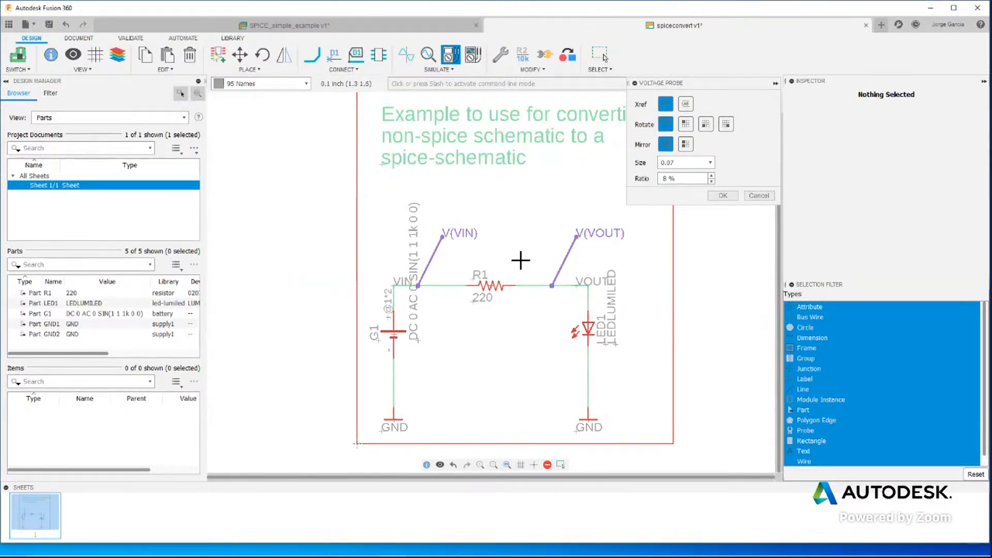
pyautogui.click(722, 195)
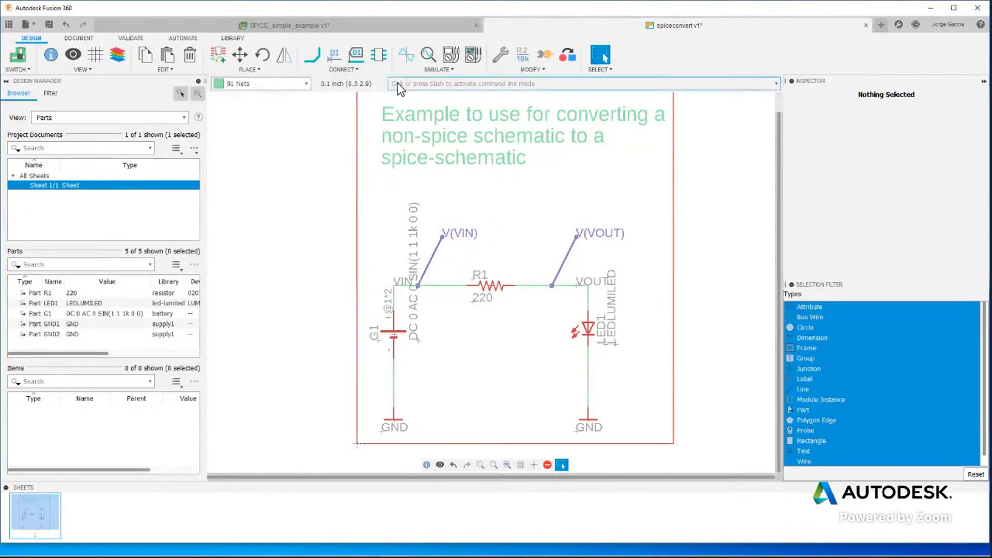
# Step: Open the simulation setup, move it clear of the circuit and choose the Transient analysis type
pyautogui.click(405, 56)
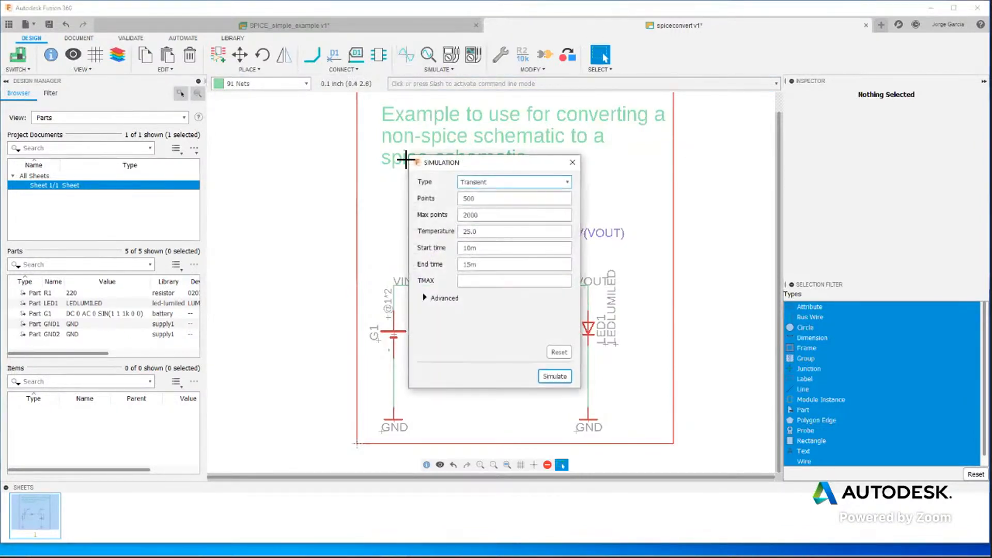
pyautogui.moveTo(467, 155); pyautogui.dragTo(301, 109)
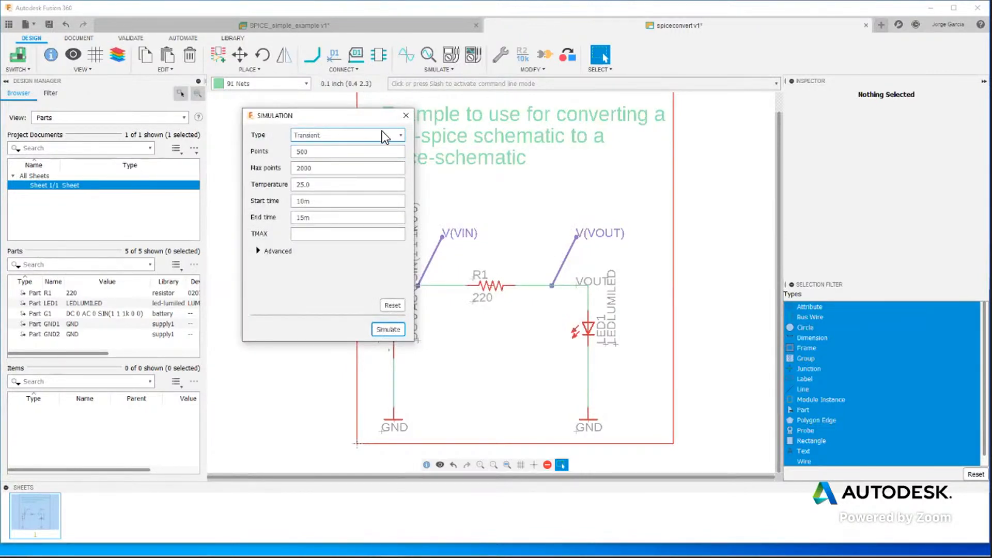
pyautogui.click(398, 134)
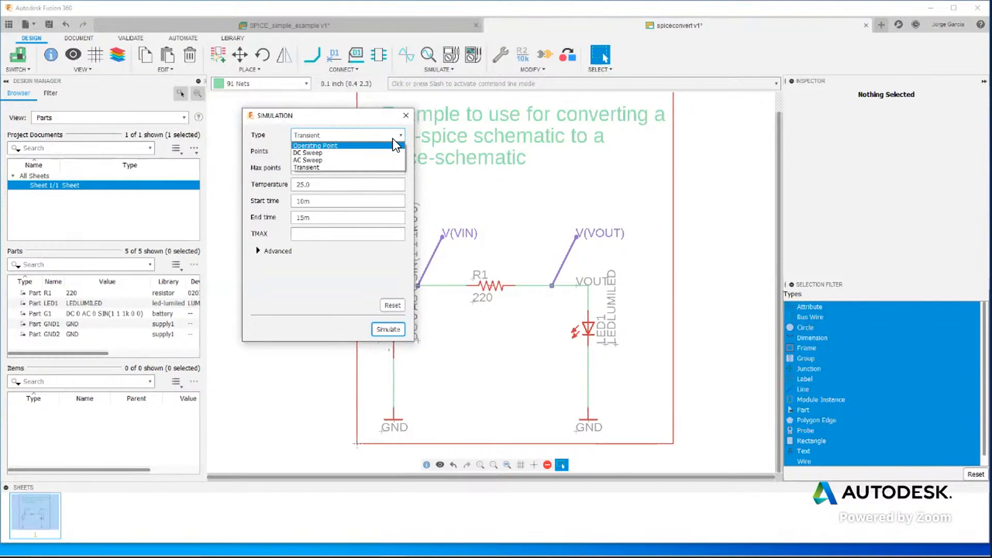
pyautogui.click(363, 151)
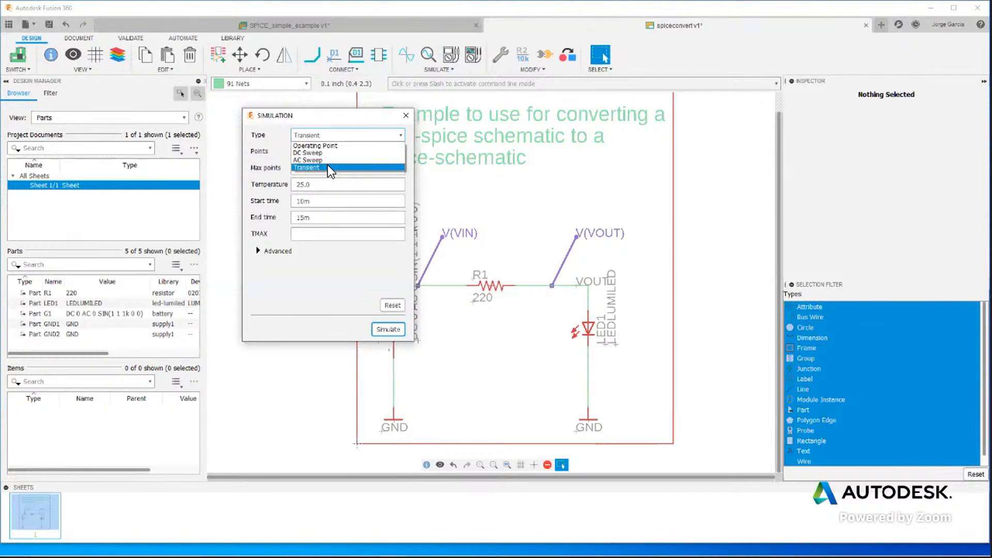
pyautogui.click(327, 167)
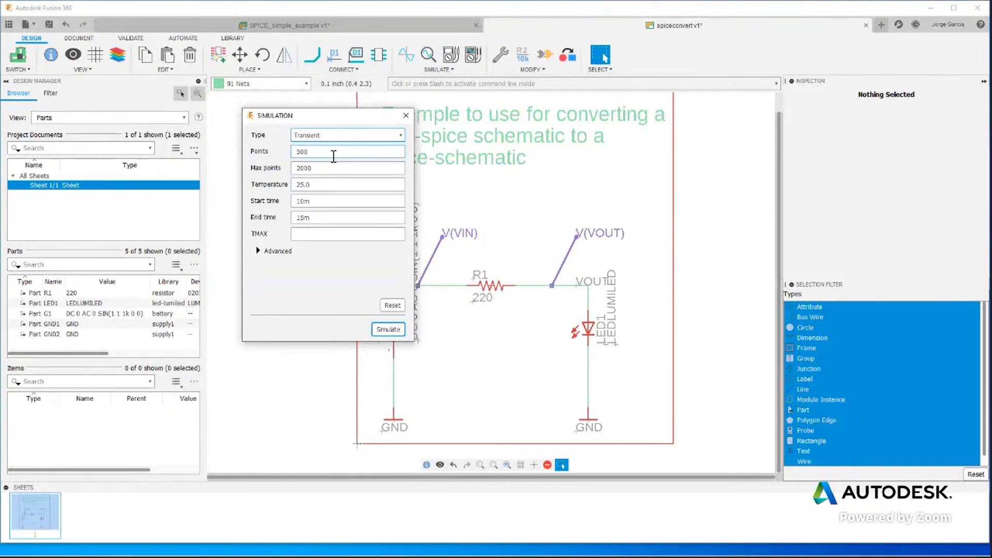
# Step: Review the temperature, start time and end time settings of the transient simulation
pyautogui.click(297, 201)
pyautogui.click(310, 184)
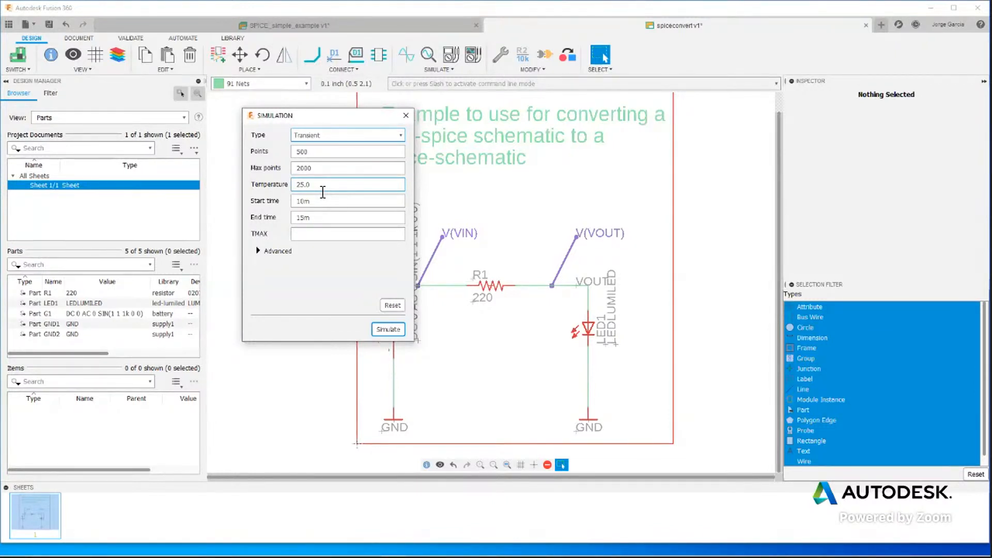
pyautogui.click(316, 182)
pyautogui.click(351, 201)
pyautogui.click(321, 185)
pyautogui.click(317, 205)
pyautogui.moveTo(284, 119); pyautogui.dragTo(234, 122)
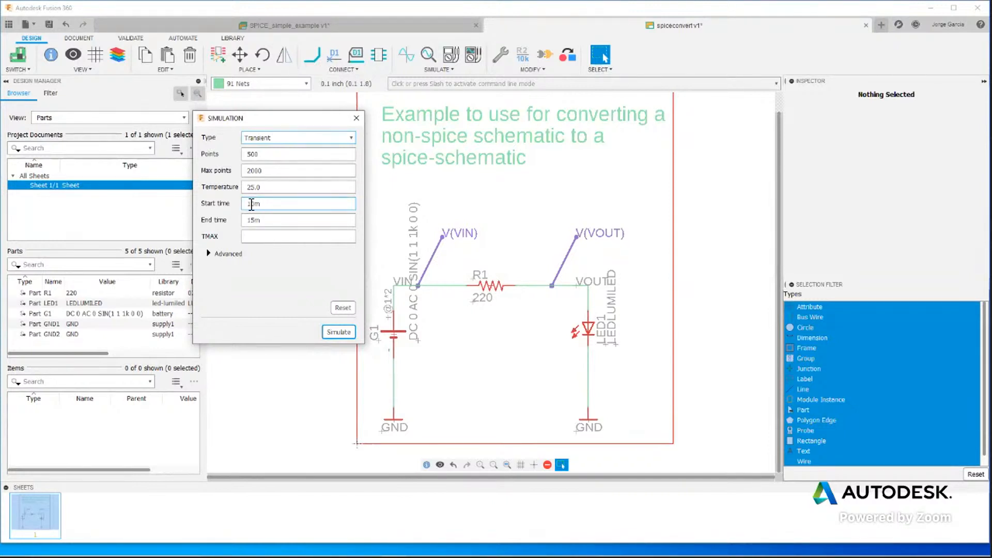
pyautogui.click(271, 216)
# Step: Check the advanced simulation options, collapse them again and run the transient simulation
pyautogui.click(208, 254)
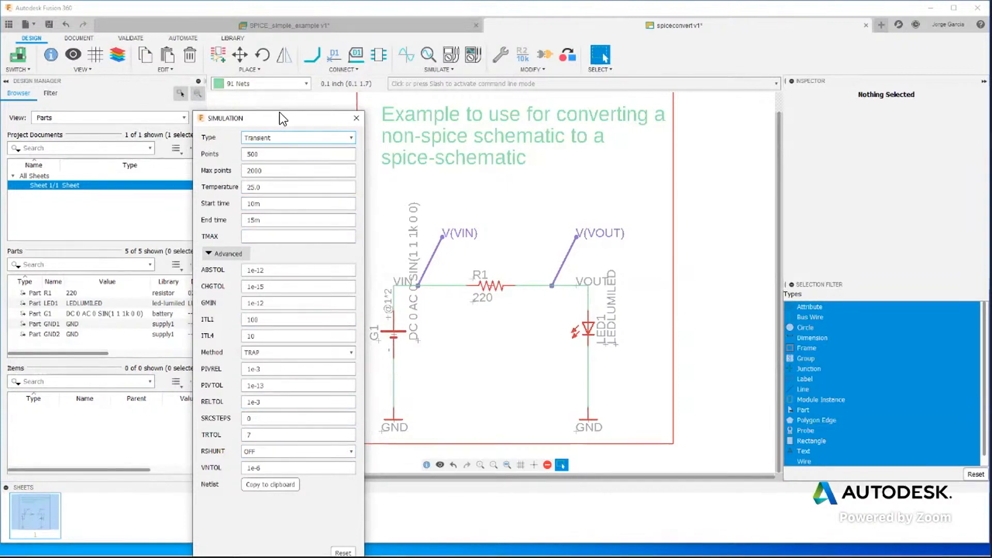
pyautogui.moveTo(280, 120); pyautogui.dragTo(236, 41)
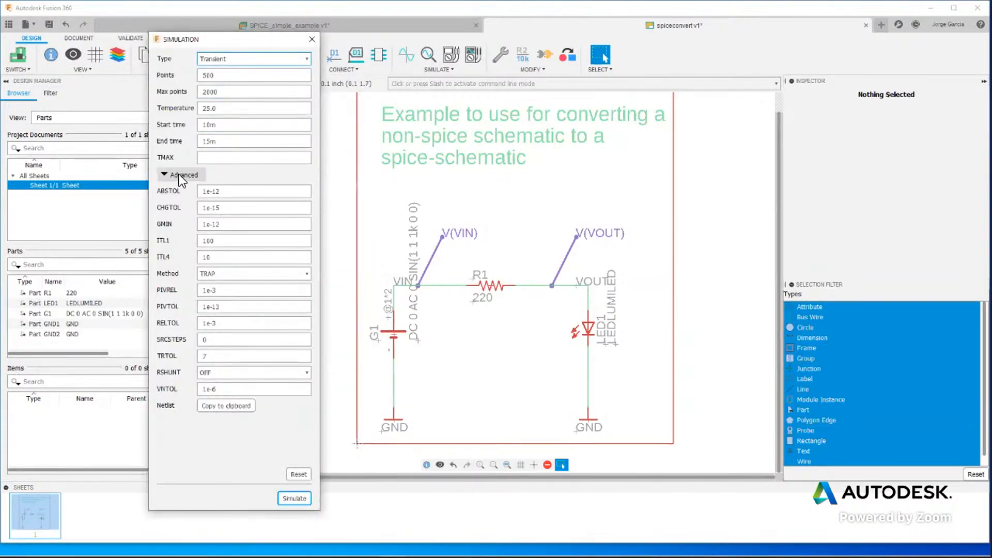
pyautogui.click(179, 174)
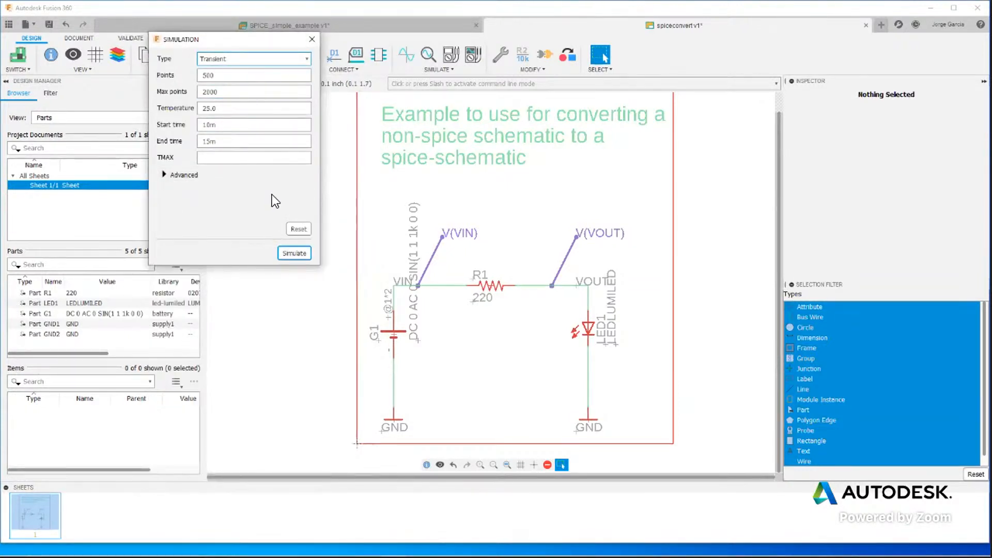
pyautogui.click(301, 256)
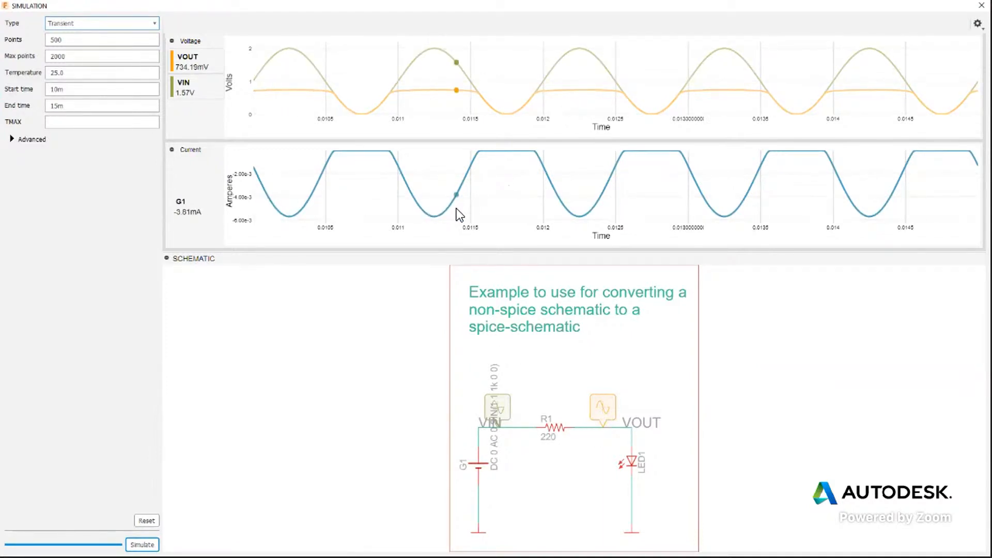
# Step: Collapse the G1 current plot so that only the voltage plot stays expanded
pyautogui.click(172, 149)
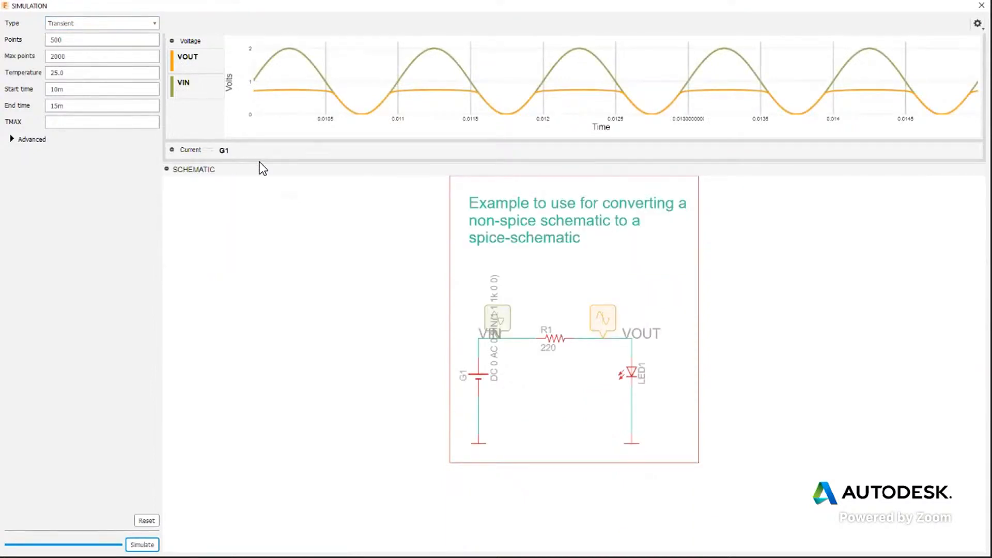
pyautogui.click(172, 150)
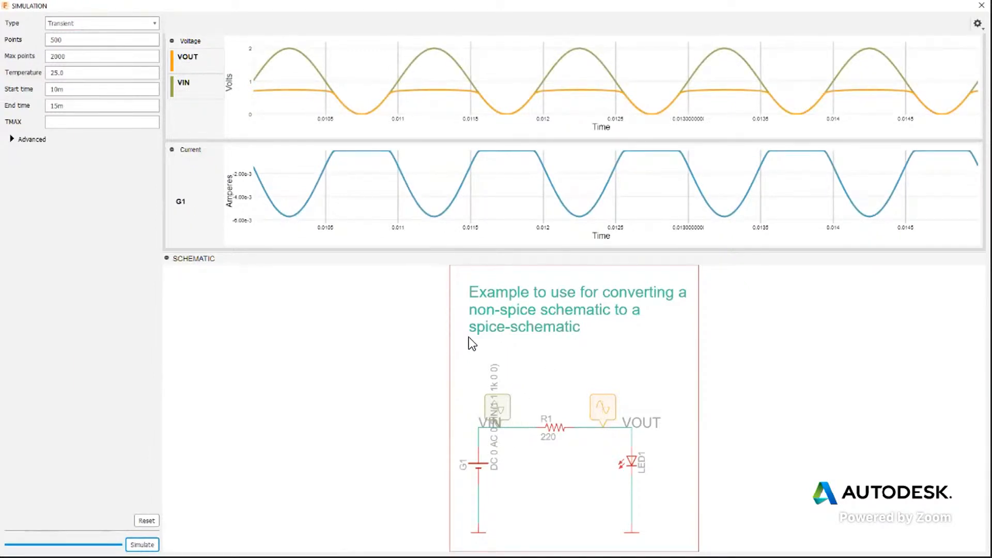
pyautogui.click(172, 149)
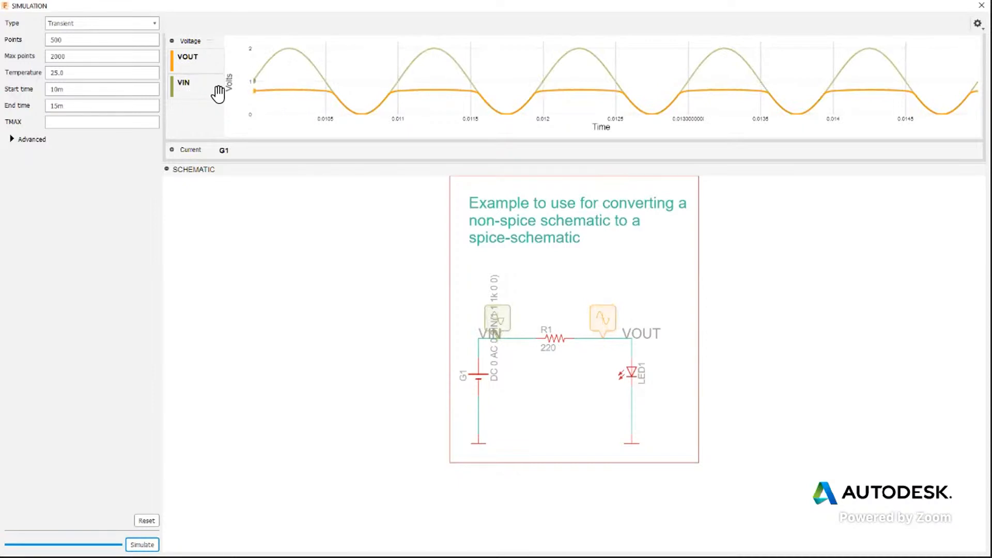
# Step: Separate the VIN trace into its own voltage plot, and merge it back into the plot with VOUT
pyautogui.moveTo(190, 89); pyautogui.dragTo(203, 165)
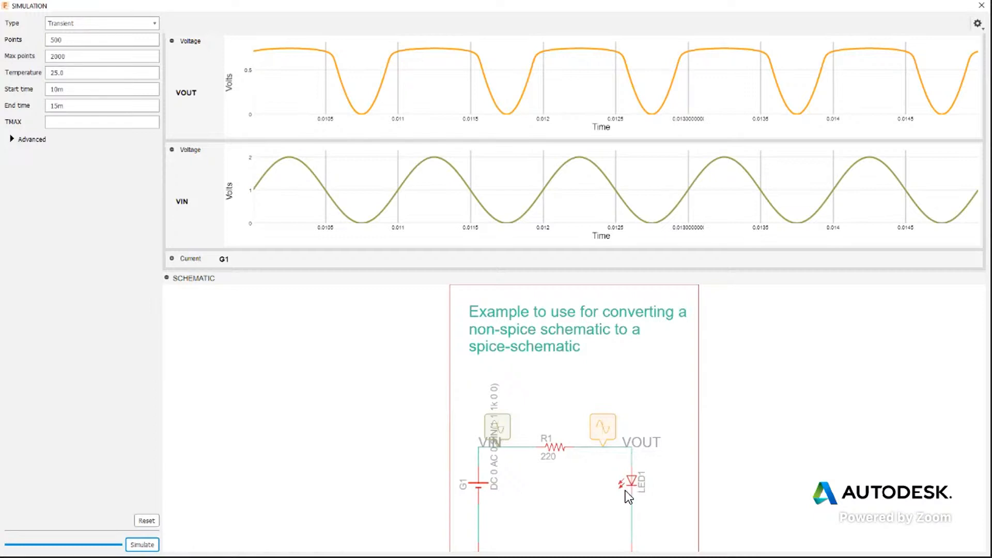
pyautogui.scroll(-1, 624, 485)
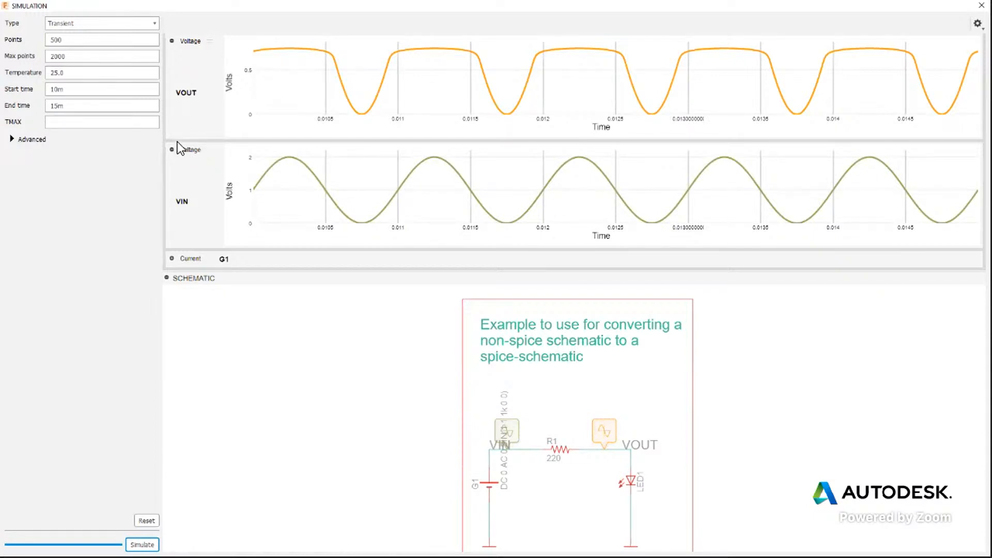
pyautogui.moveTo(212, 148); pyautogui.dragTo(205, 77)
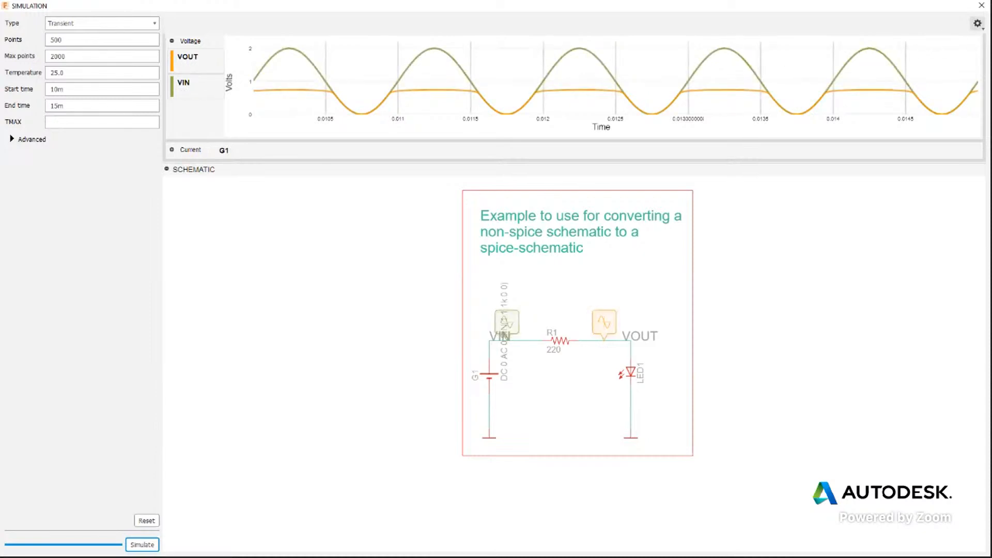
# Step: Switch the simulation plot to a logarithmic scale and return it to the linear scale
pyautogui.click(977, 23)
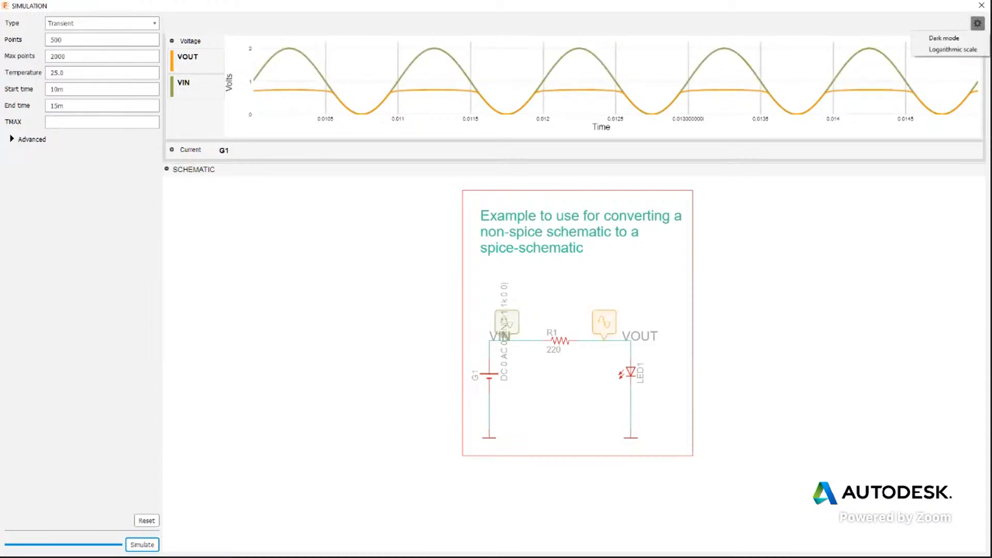
pyautogui.click(952, 50)
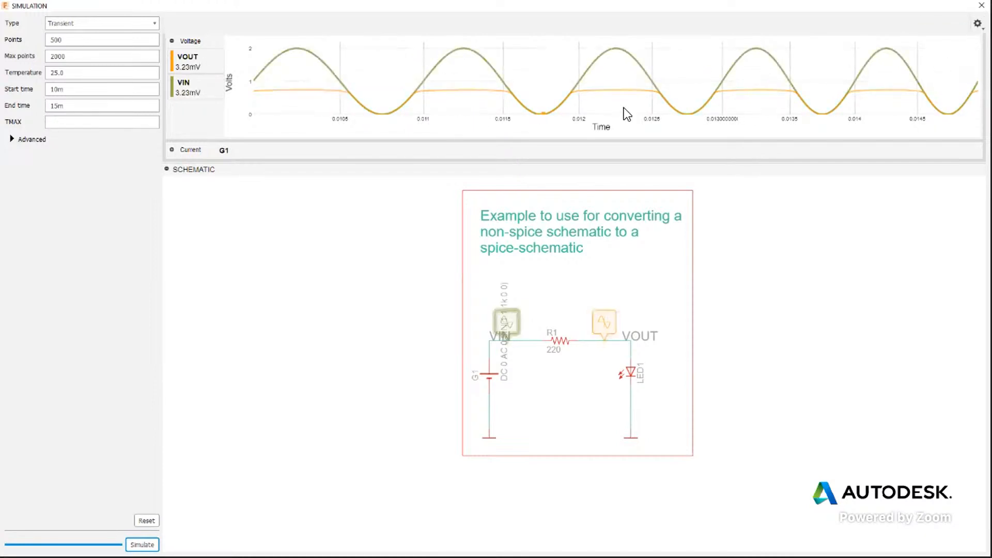
pyautogui.click(976, 23)
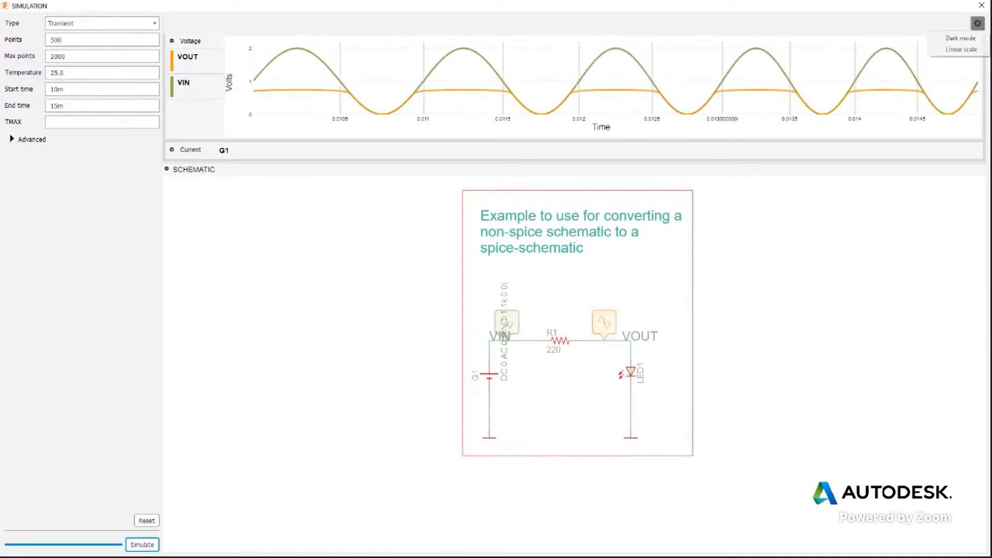
pyautogui.click(967, 54)
# Step: Display the simulation plots in dark mode and set them back to light mode
pyautogui.click(976, 23)
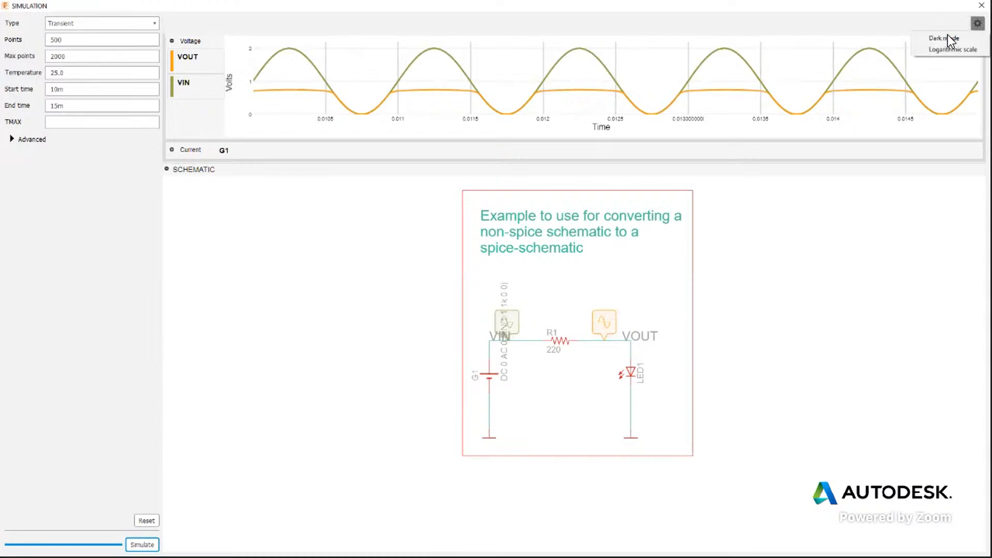
pyautogui.click(950, 40)
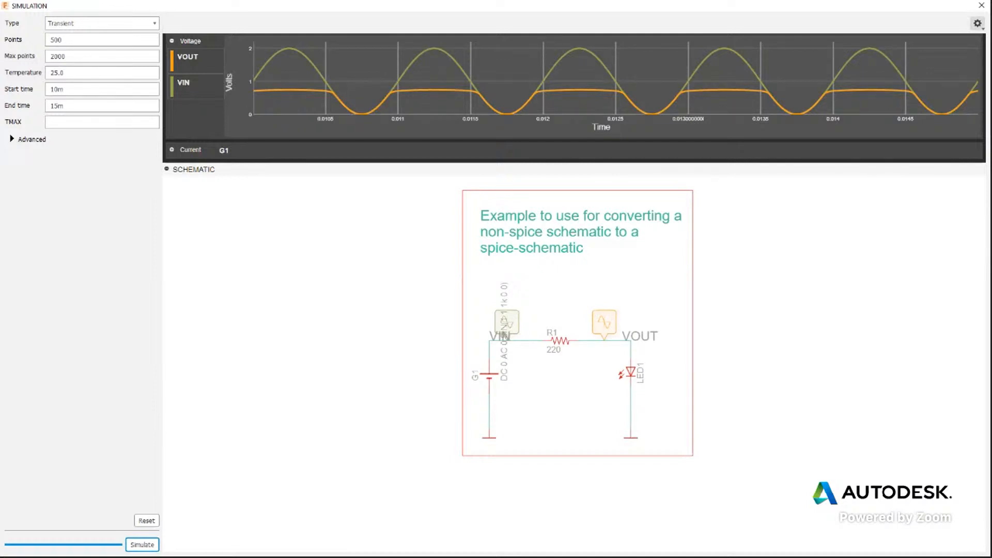
pyautogui.click(977, 23)
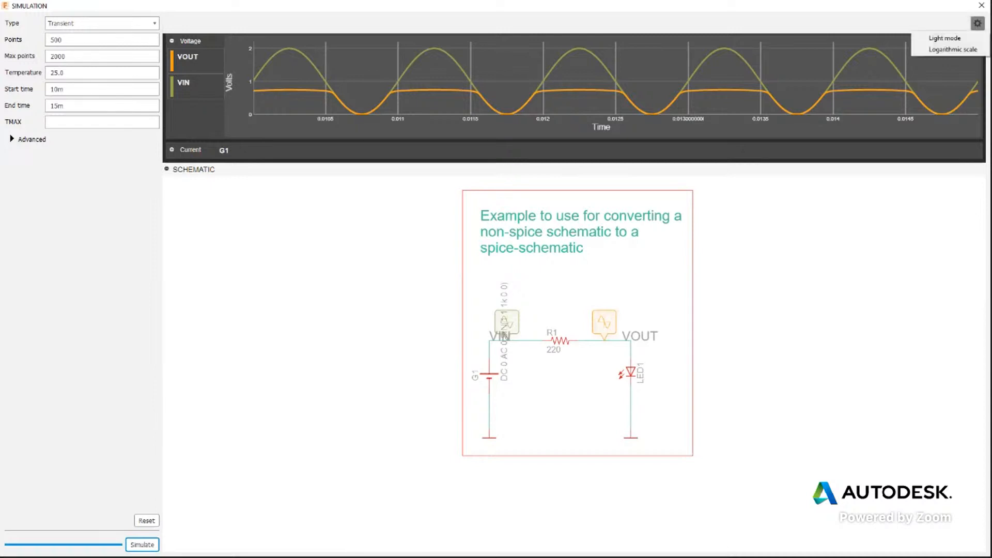
pyautogui.click(950, 37)
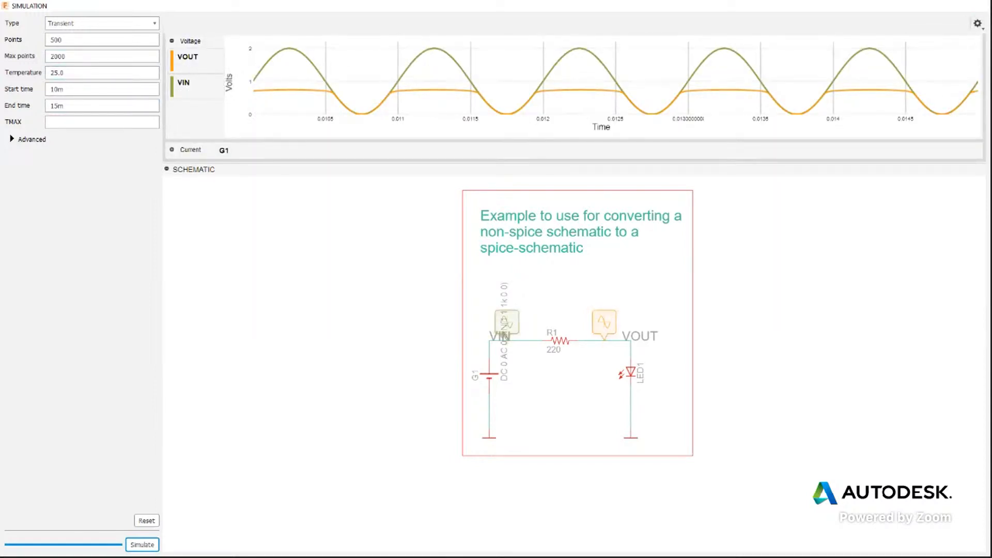
# Step: Leave the simulation, save the SPICE_simple_example design with the version description "Fully Mapped" and close that design
pyautogui.click(980, 6)
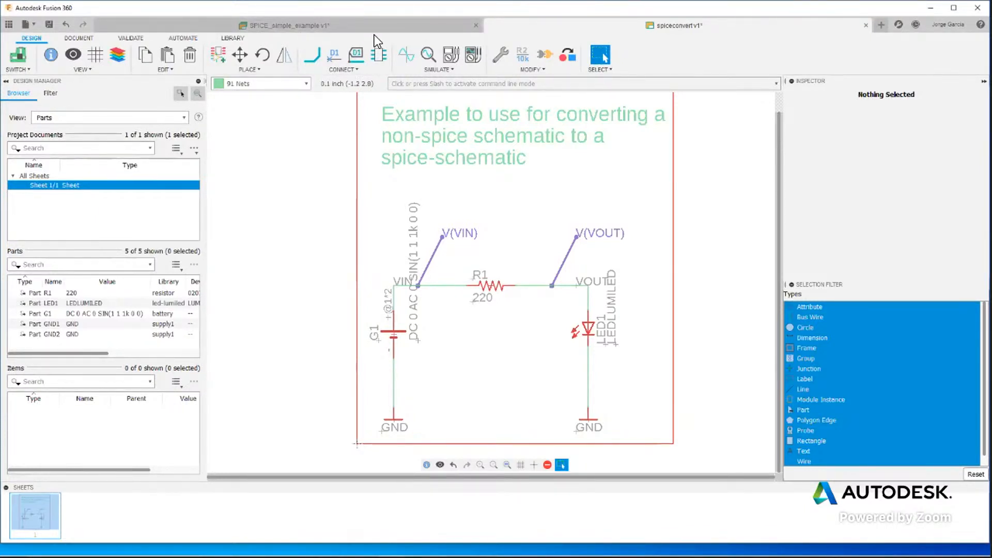
pyautogui.click(8, 24)
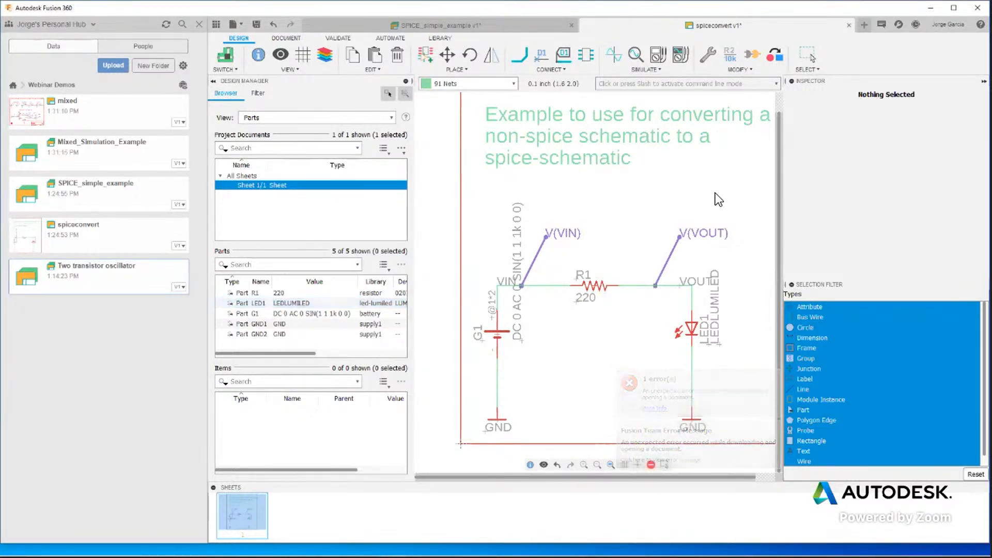
pyautogui.click(483, 24)
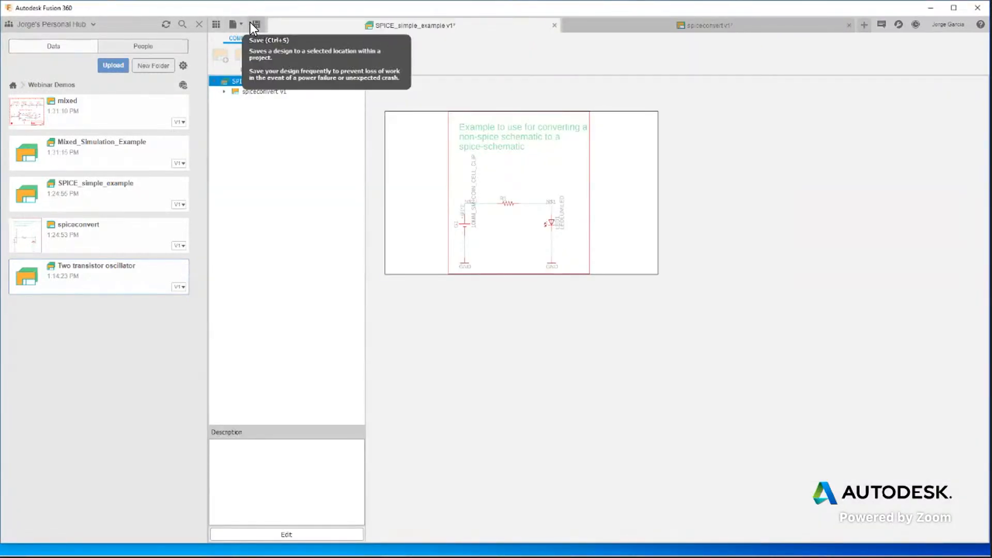
pyautogui.click(251, 23)
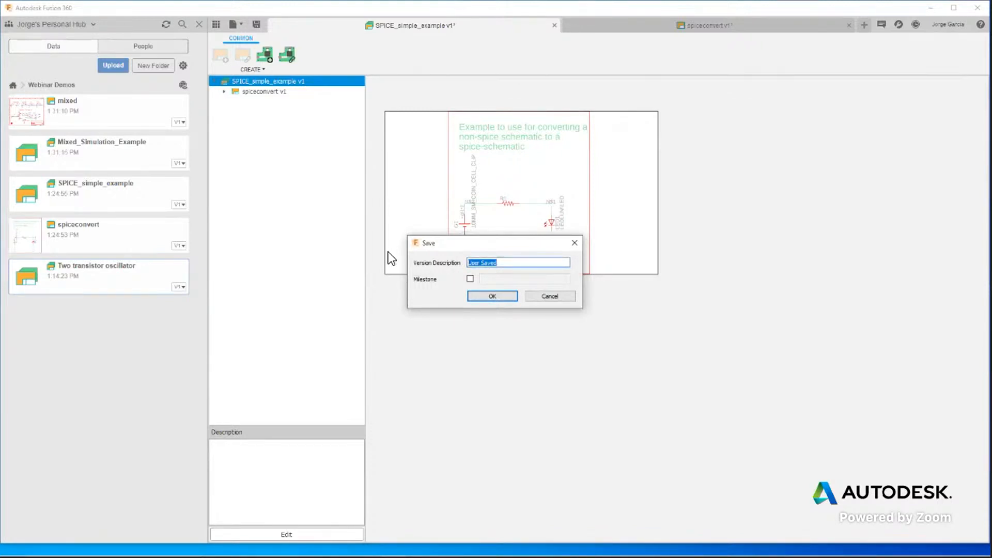
pyautogui.write('Fully Mp')
pyautogui.write('pped')
pyautogui.click(491, 296)
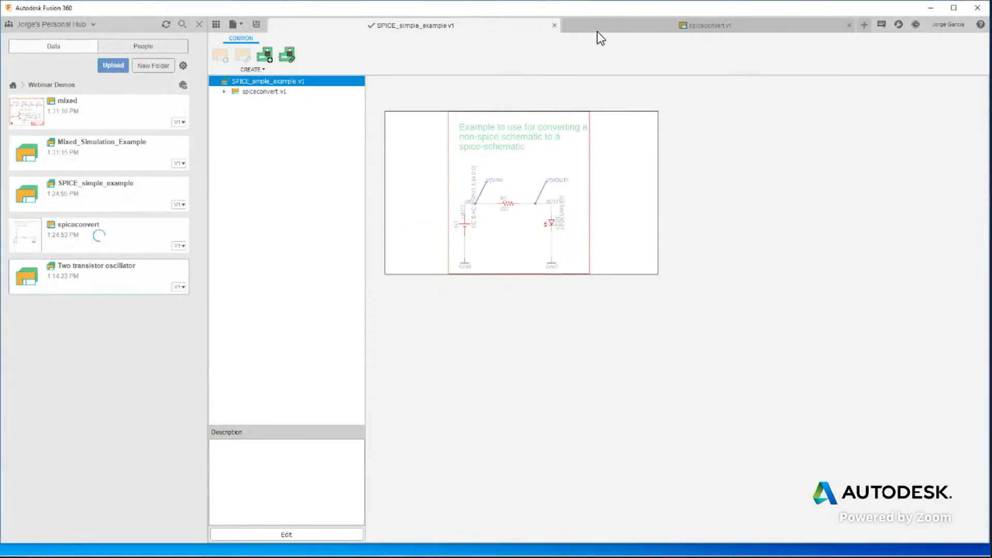
pyautogui.click(554, 24)
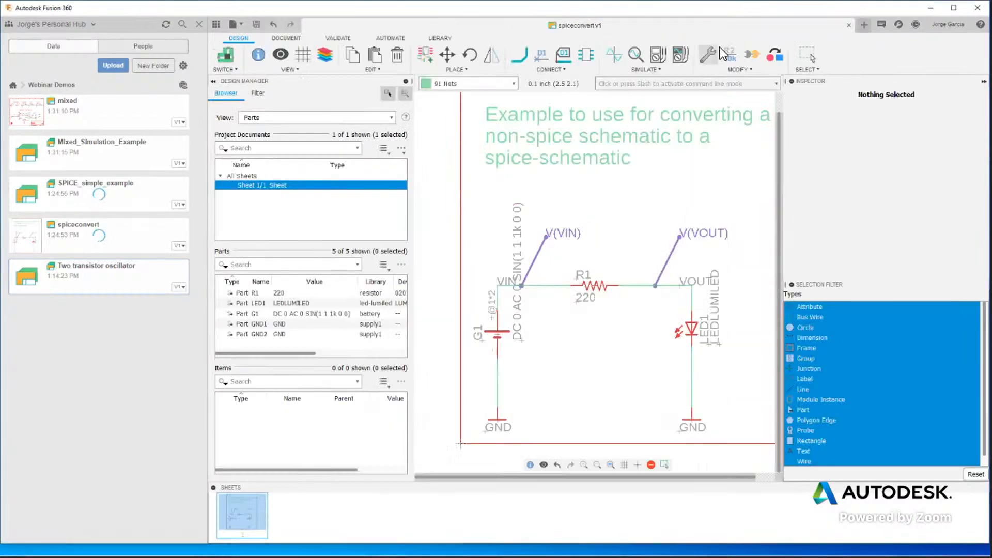
# Step: Try to open the Two transistor oscillator design from the Webinar Demos project, check the error details and refresh the folder
pyautogui.doubleClick(87, 268)
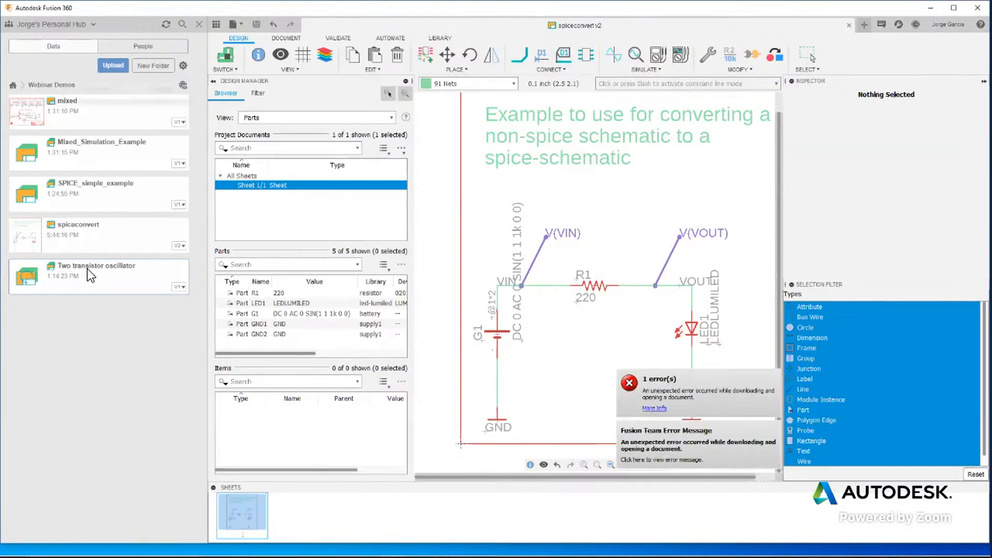
pyautogui.click(654, 408)
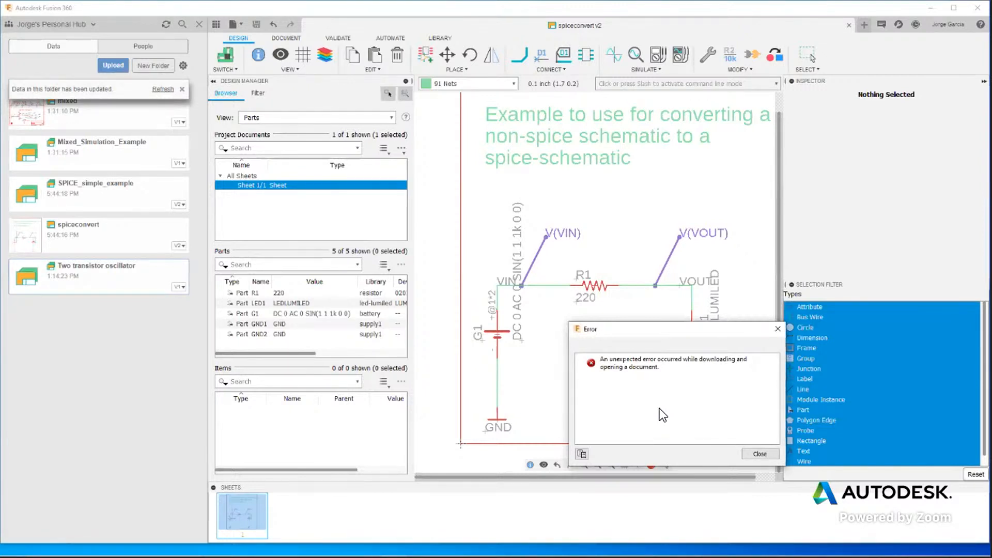
pyautogui.click(761, 453)
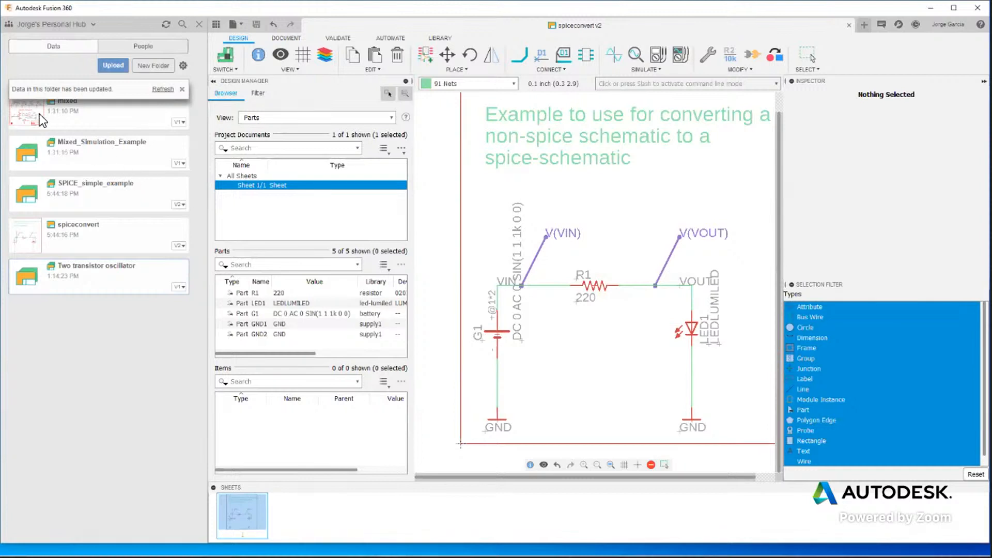
pyautogui.click(157, 89)
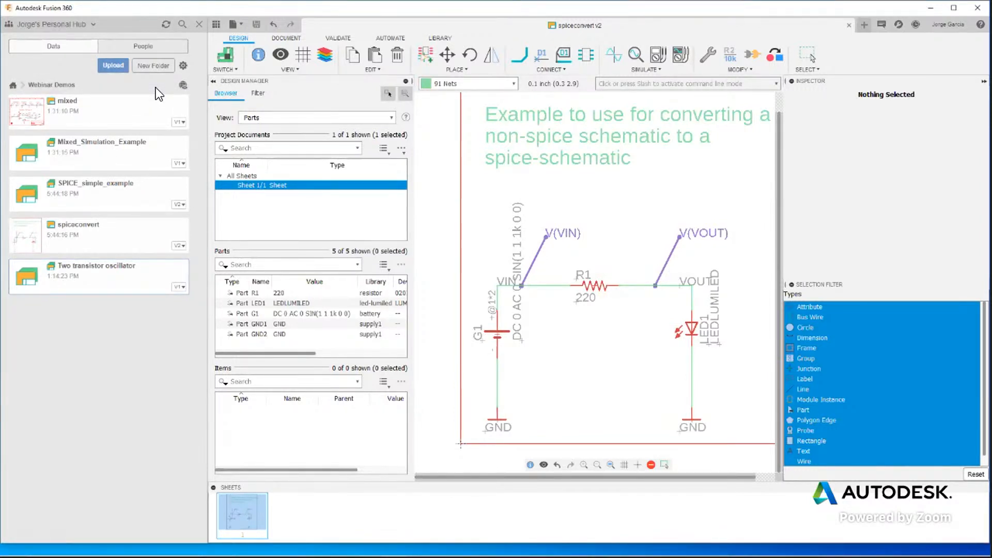
# Step: Try to open the Two transistor oscillator design from the TeachmePCB Example project, and cancel the error report without sending it
pyautogui.click(94, 24)
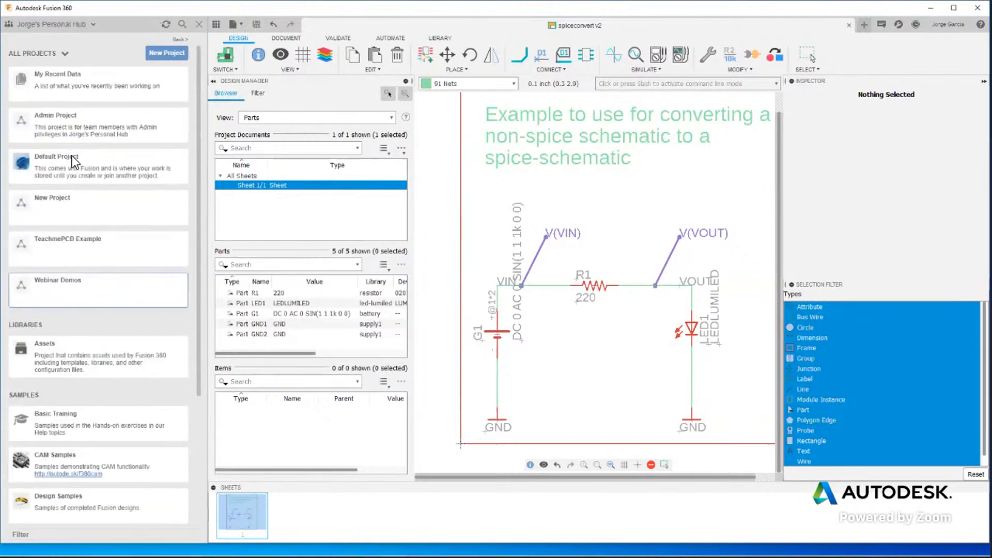
pyautogui.click(103, 246)
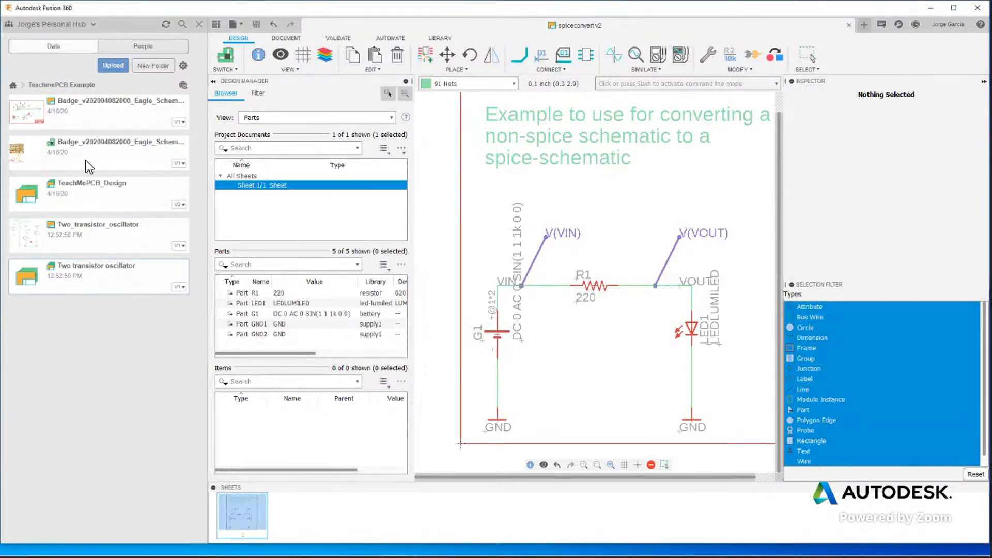
pyautogui.doubleClick(88, 275)
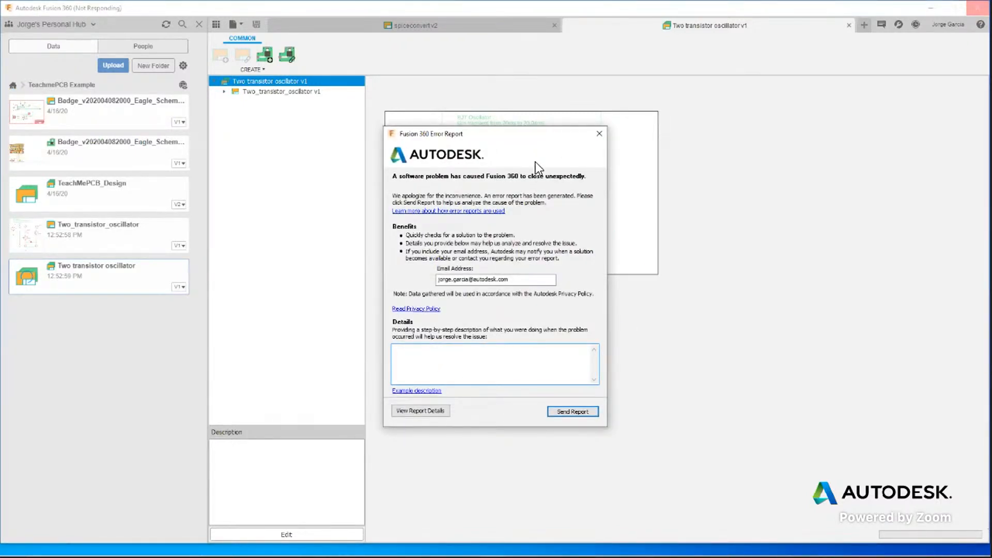
pyautogui.click(599, 134)
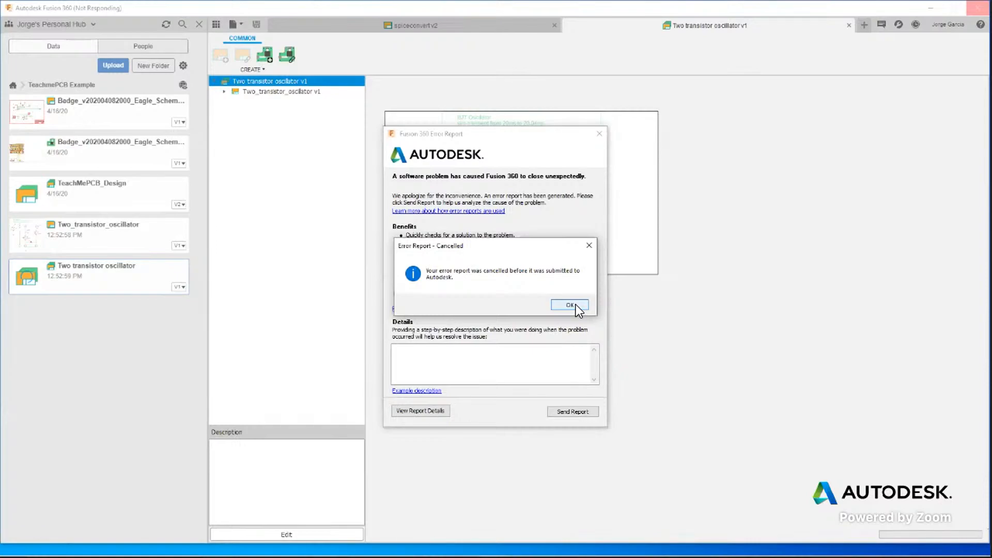
pyautogui.click(575, 305)
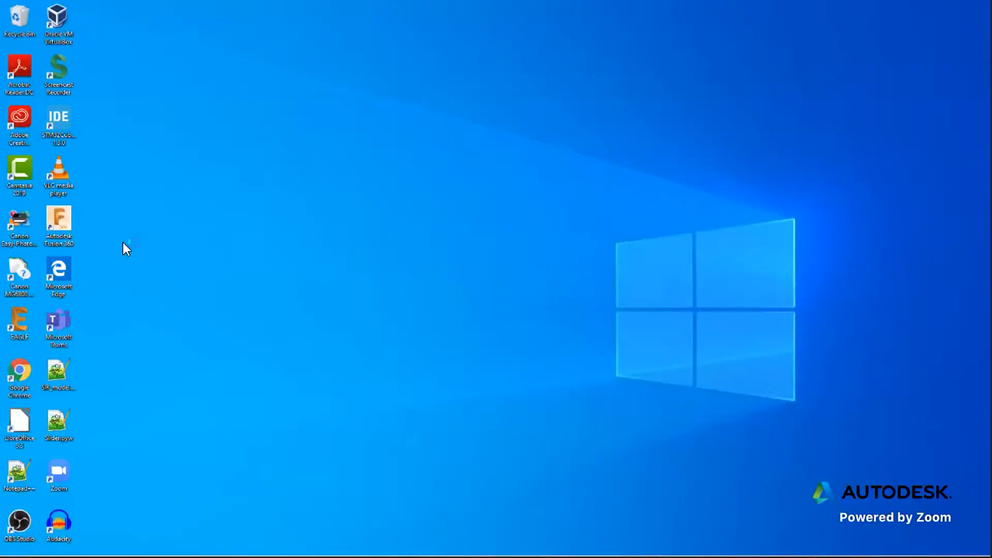
# Step: Relaunch Autodesk Fusion 360, dismiss the file recovery list and show the project files
pyautogui.doubleClick(61, 214)
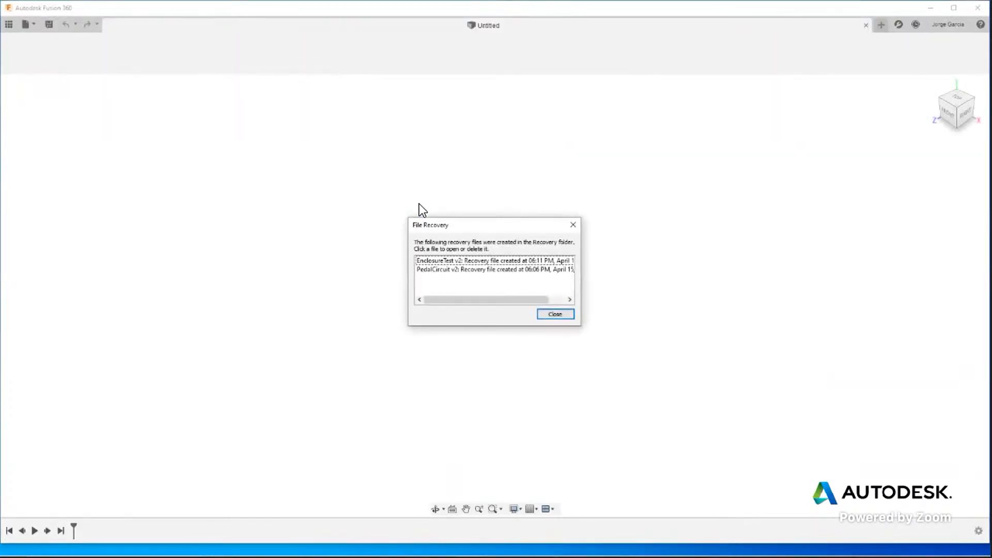
pyautogui.click(573, 225)
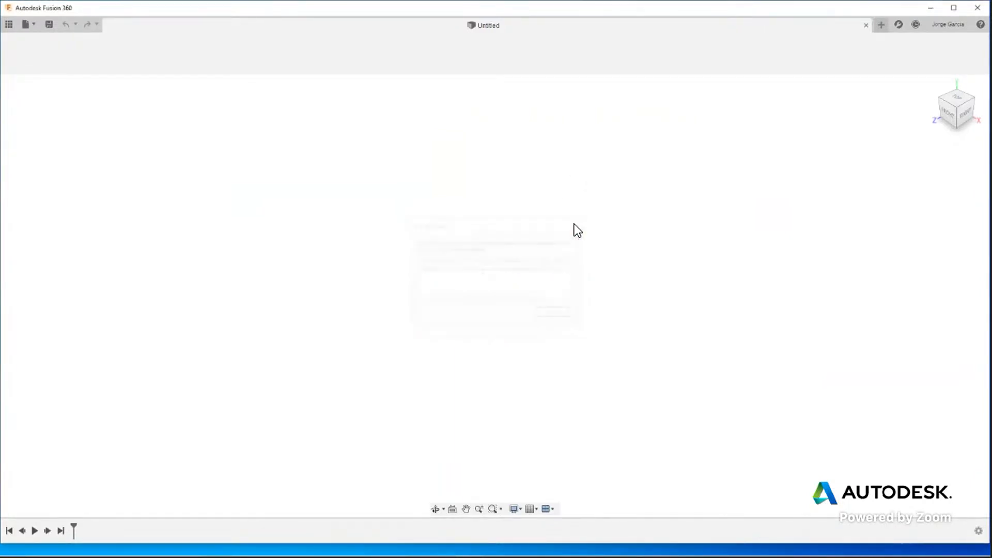
pyautogui.click(9, 24)
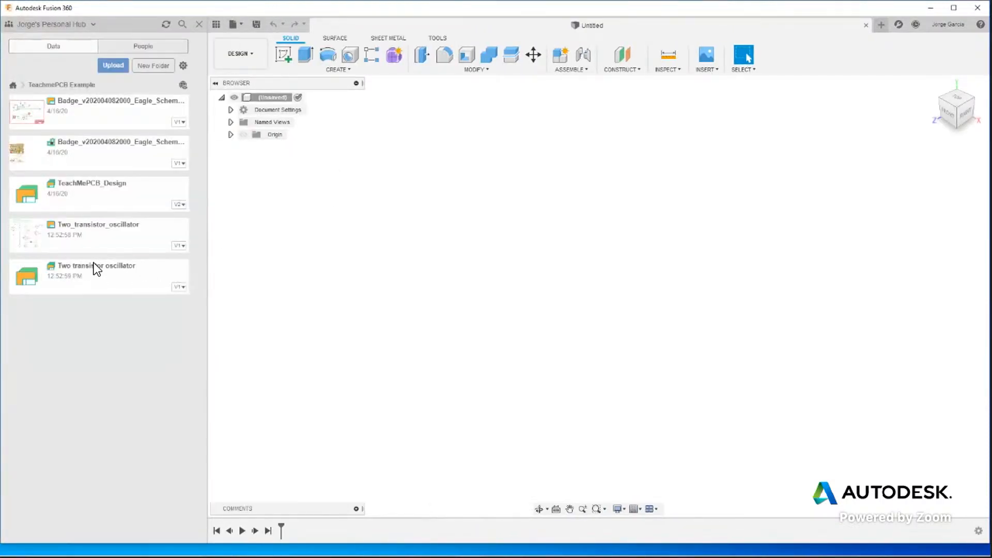
# Step: Open the Two transistor oscillator design, bring up its Two_transistor_oscillator schematic and hide the project files
pyautogui.doubleClick(99, 265)
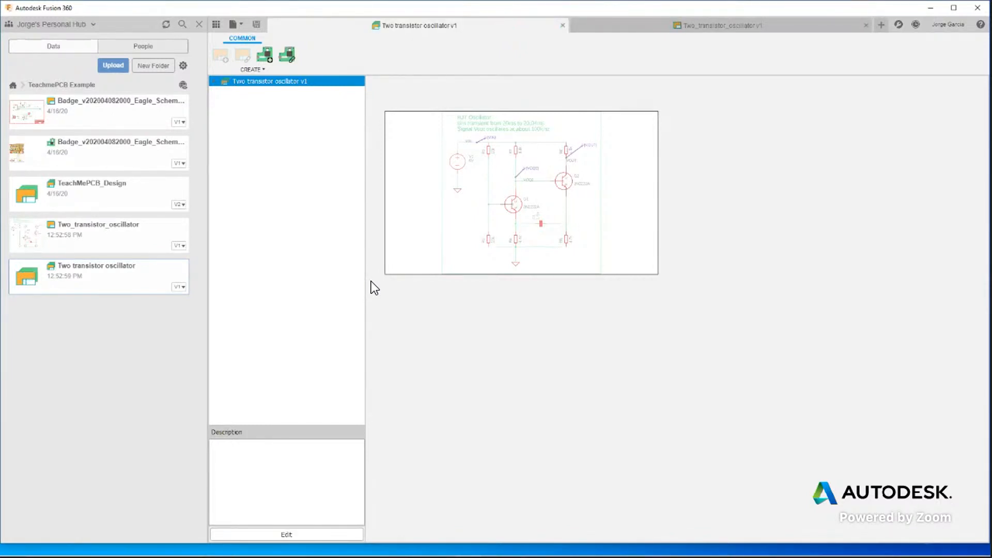
pyautogui.click(689, 29)
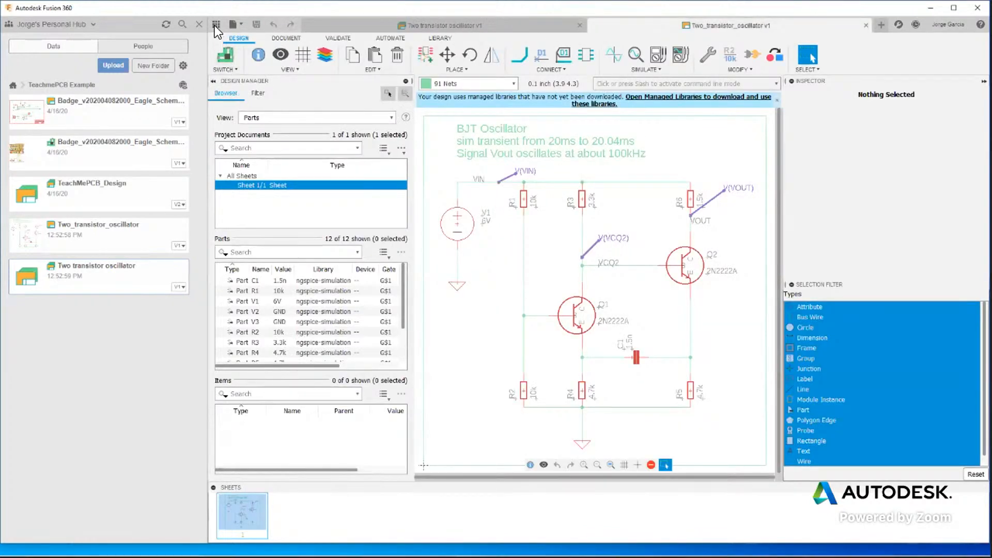
pyautogui.click(215, 26)
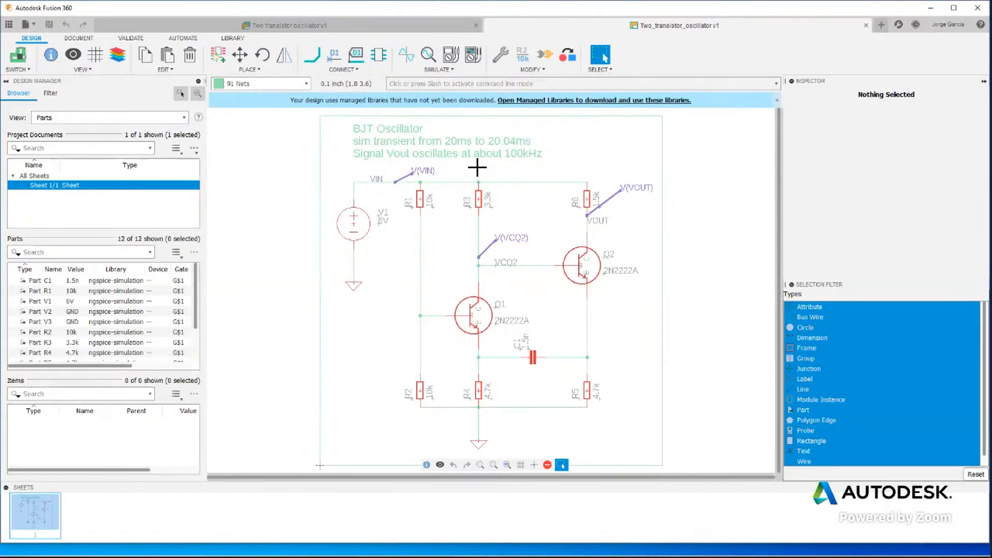
# Step: Run the transient simulation of the BJT oscillator with its stored settings, check the simulation output and close the simulation
pyautogui.click(406, 54)
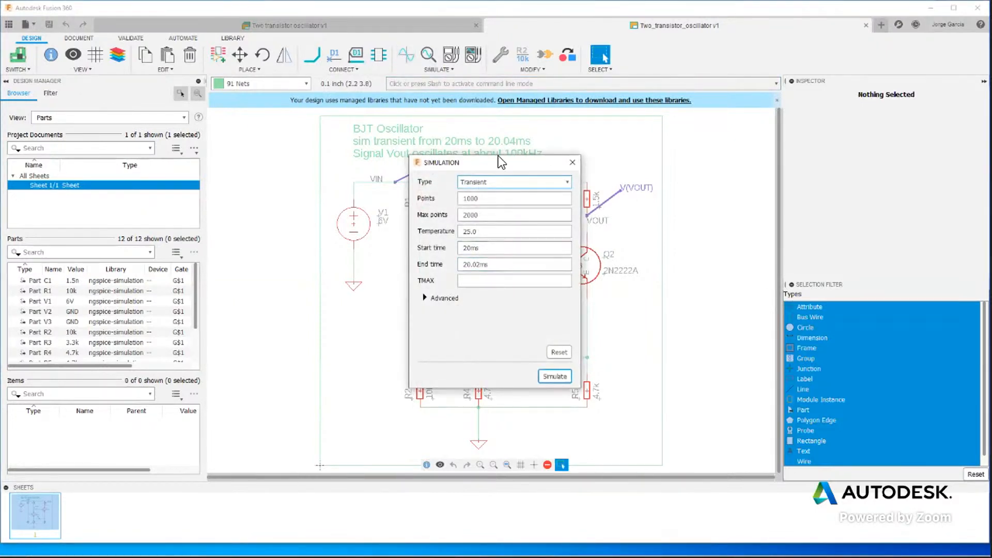
pyautogui.click(546, 375)
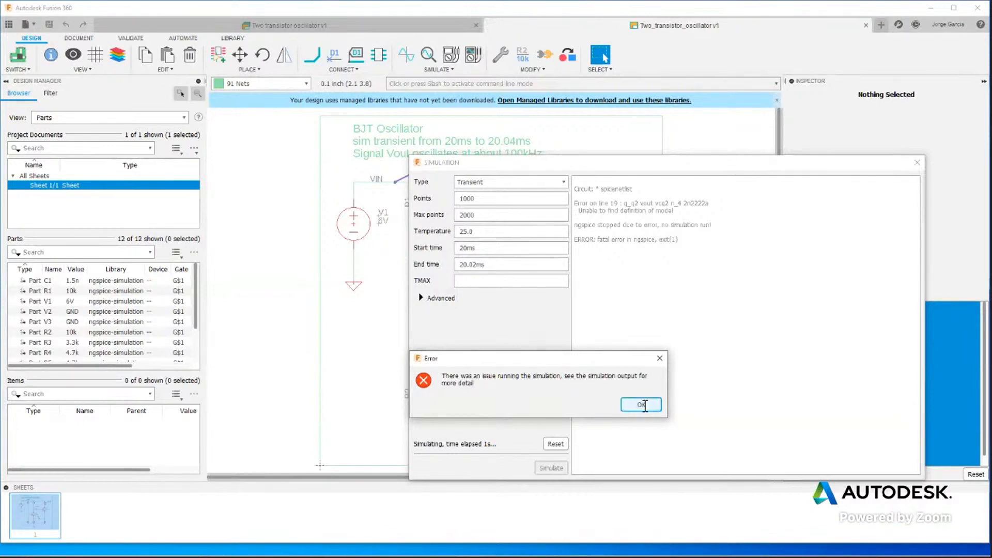
pyautogui.click(640, 404)
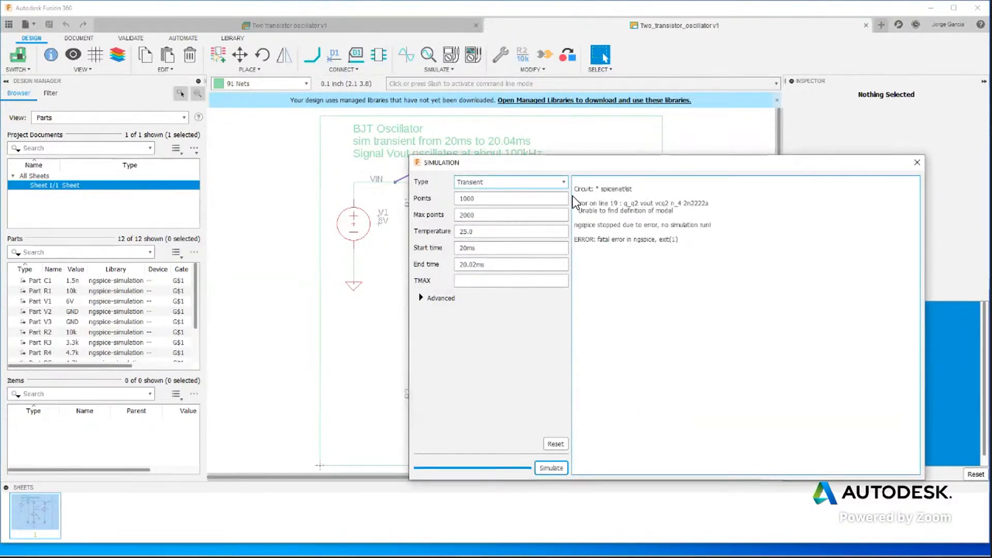
pyautogui.click(916, 162)
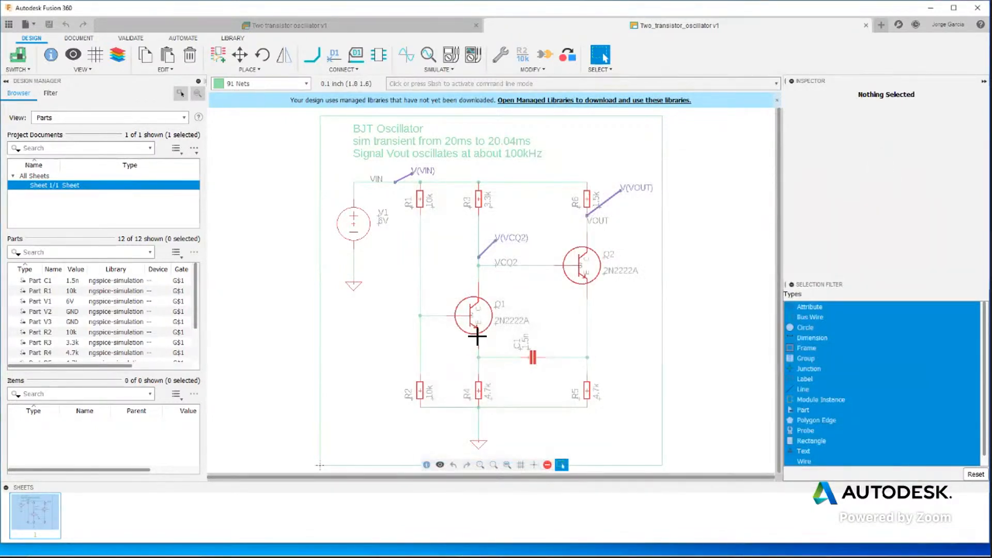
# Step: Open the SPICE model mapping for transistor Q1 in the oscillator schematic
pyautogui.rightClick(470, 314)
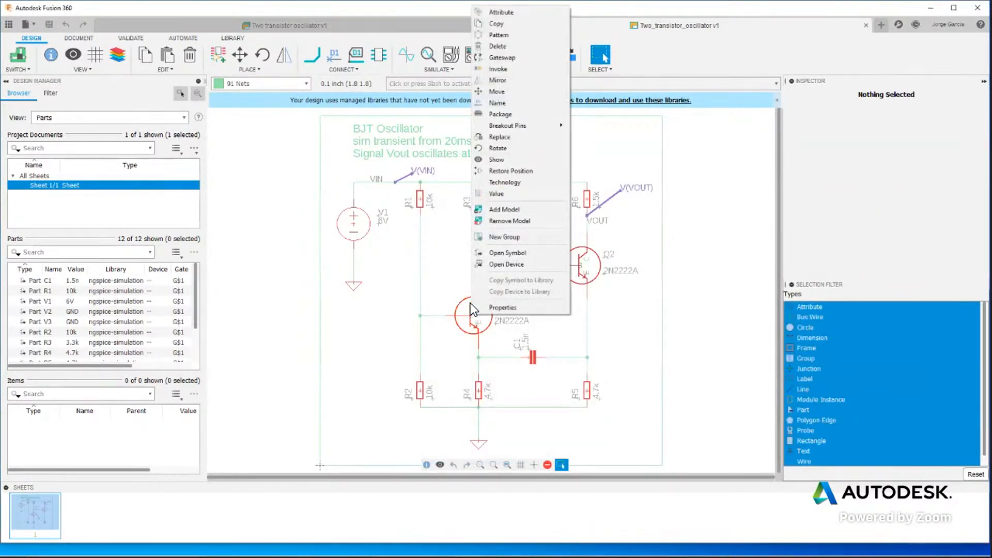
pyautogui.click(510, 209)
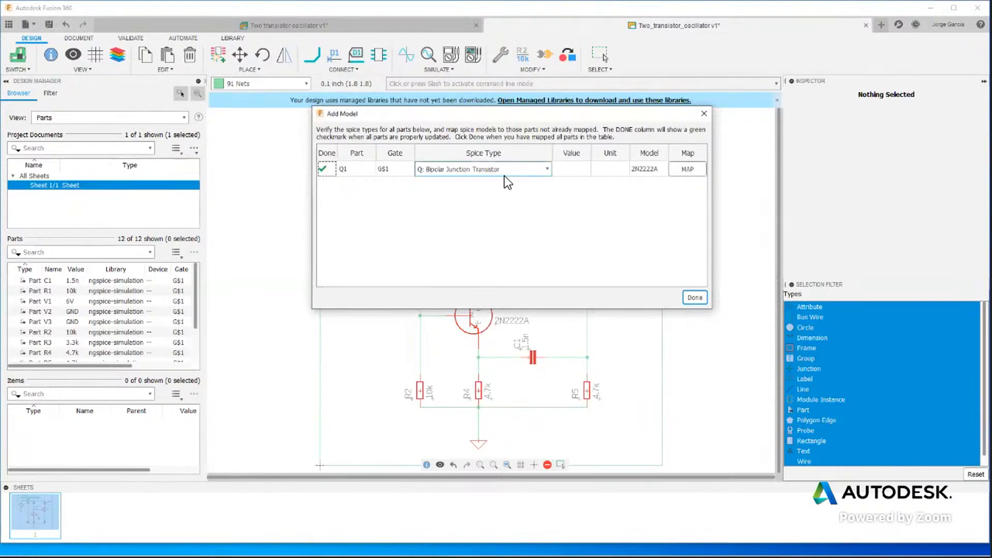
pyautogui.click(674, 169)
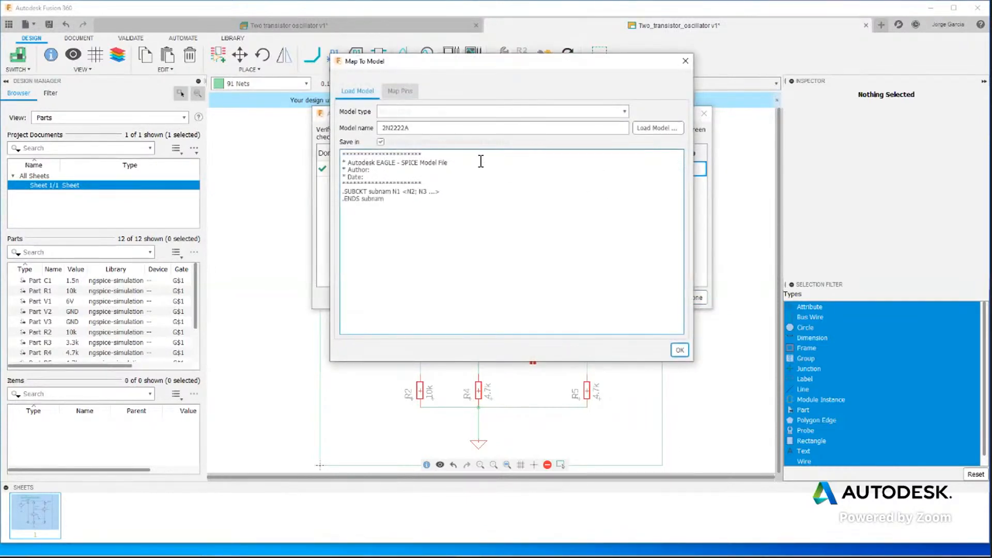
# Step: Load the model file 2N2222A.mdl from the EAGLE 9.6.1 examples folder ngspice/Analog/oscillator into Q1's mapping
pyautogui.click(654, 128)
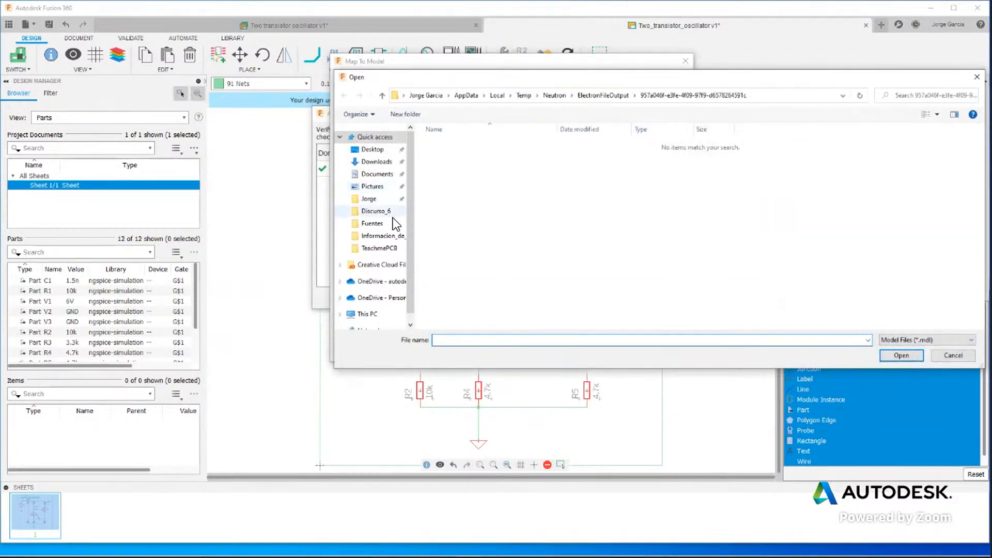
pyautogui.click(367, 314)
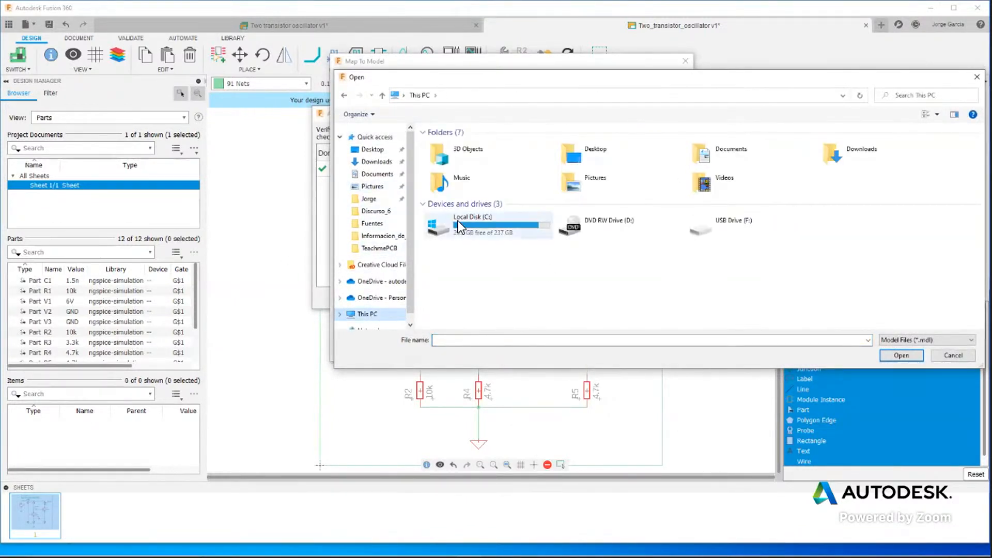
pyautogui.doubleClick(470, 216)
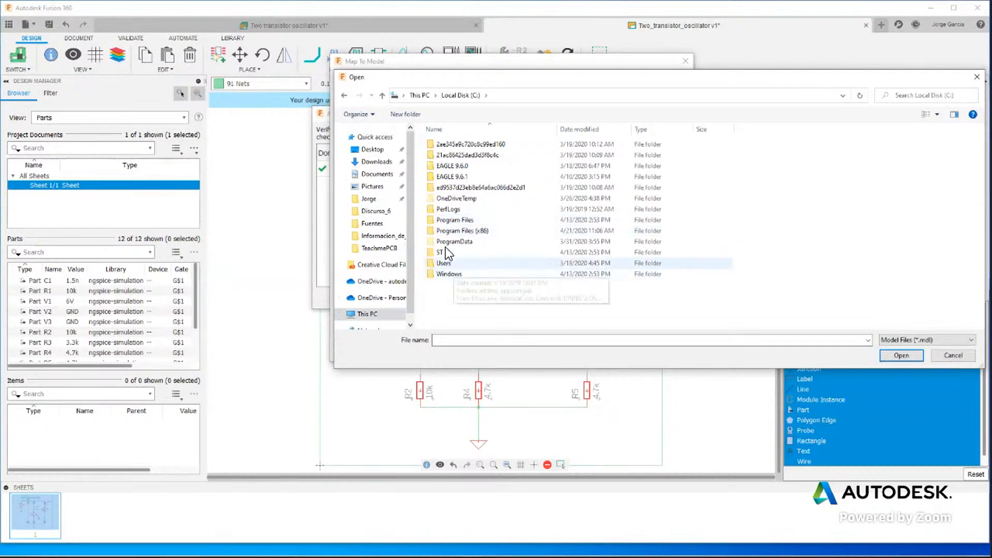
pyautogui.doubleClick(466, 177)
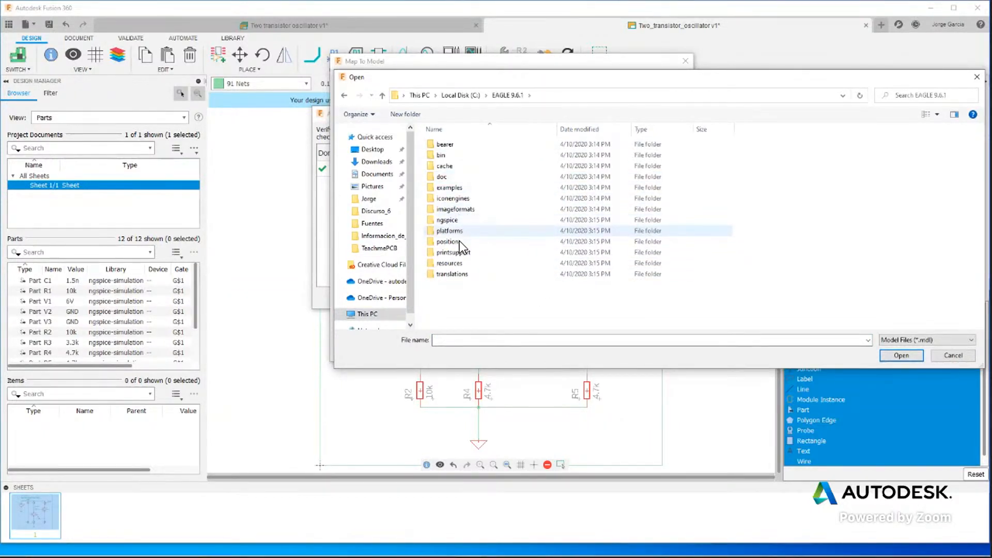
pyautogui.doubleClick(447, 186)
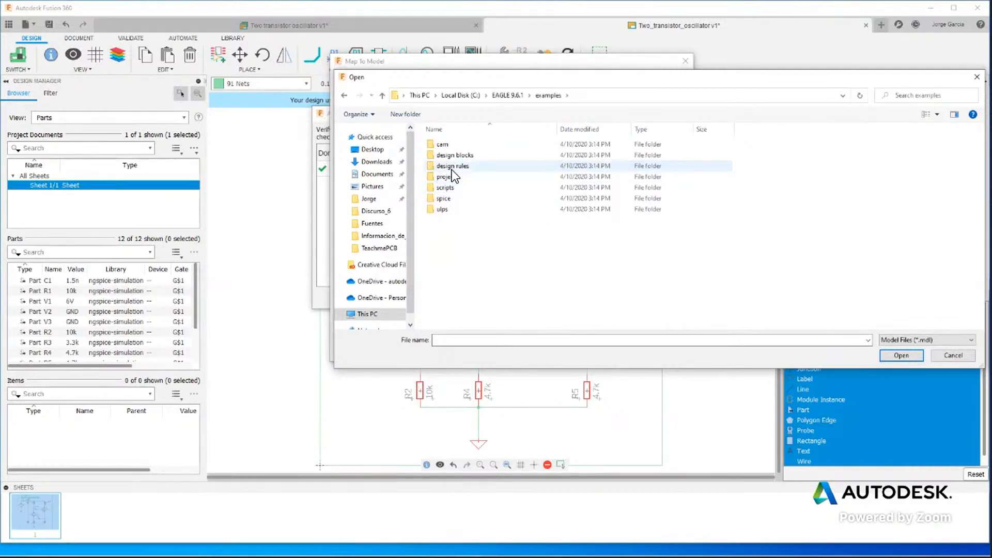
pyautogui.doubleClick(453, 175)
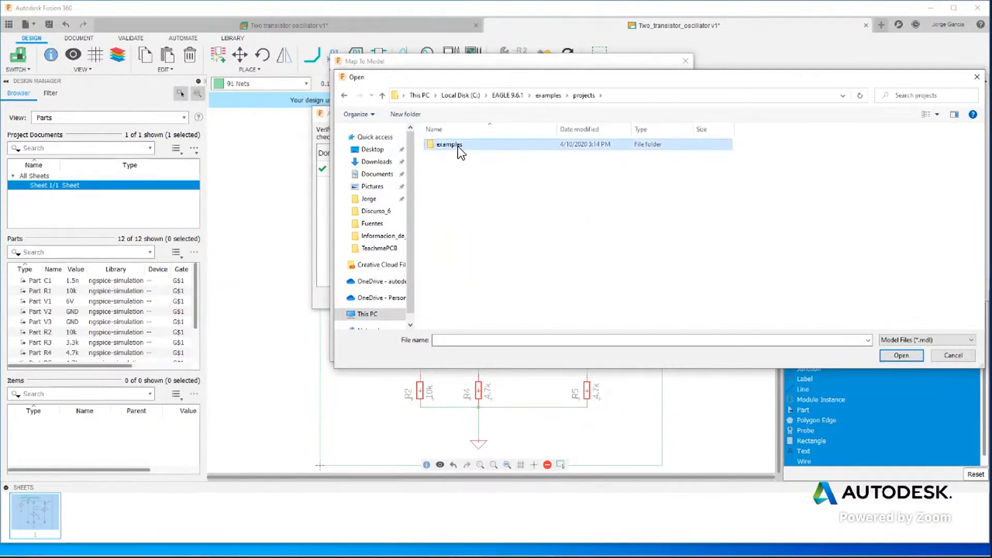
pyautogui.doubleClick(458, 147)
pyautogui.doubleClick(450, 209)
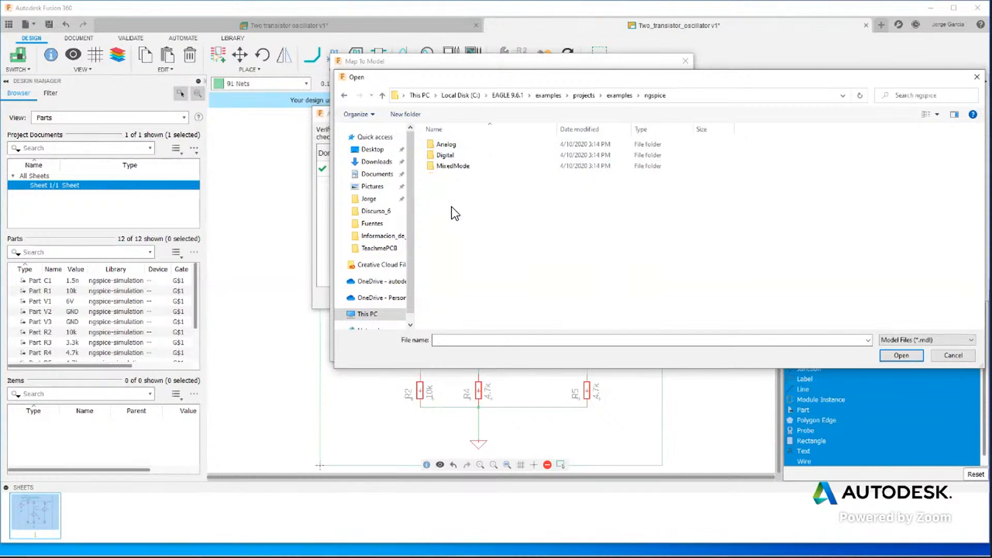
pyautogui.doubleClick(454, 141)
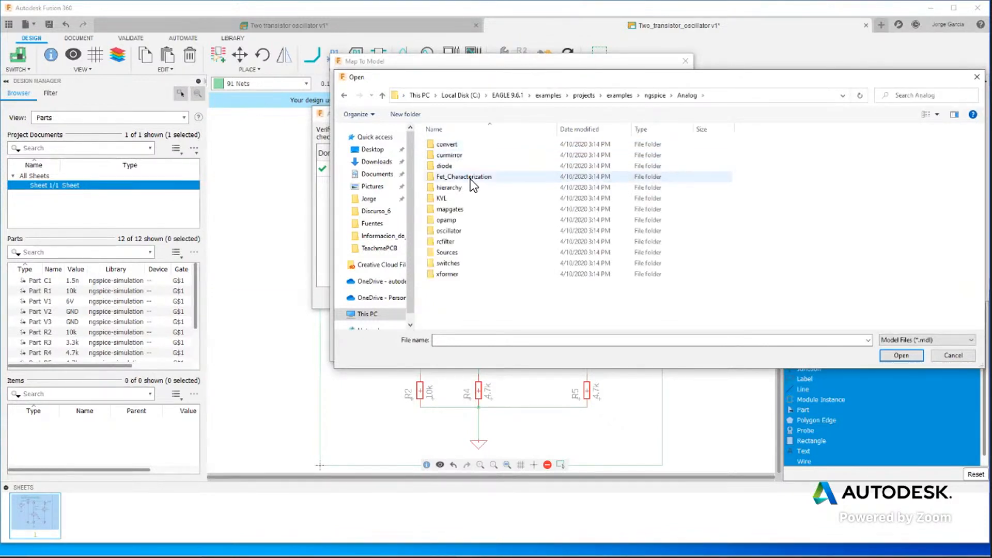
pyautogui.doubleClick(453, 233)
pyautogui.click(455, 149)
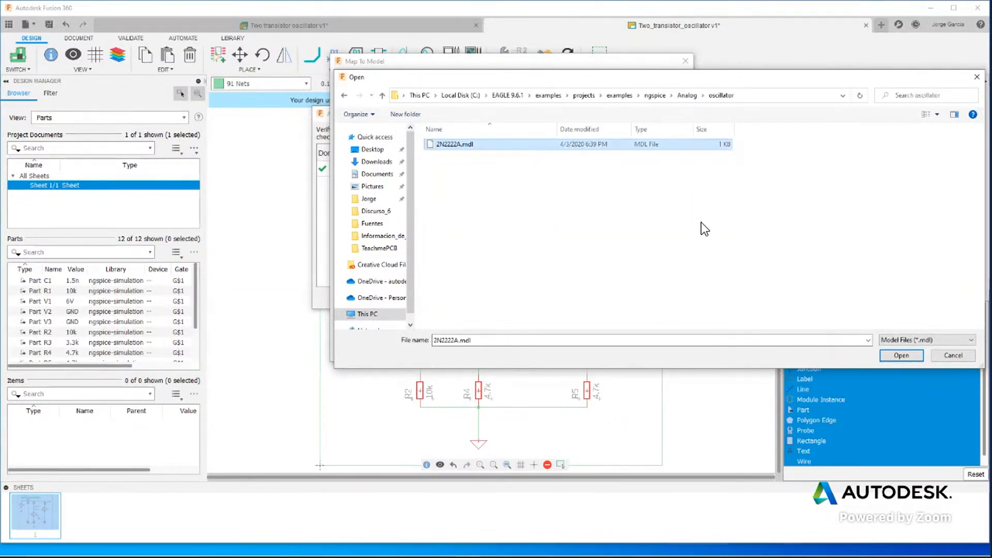
pyautogui.click(896, 359)
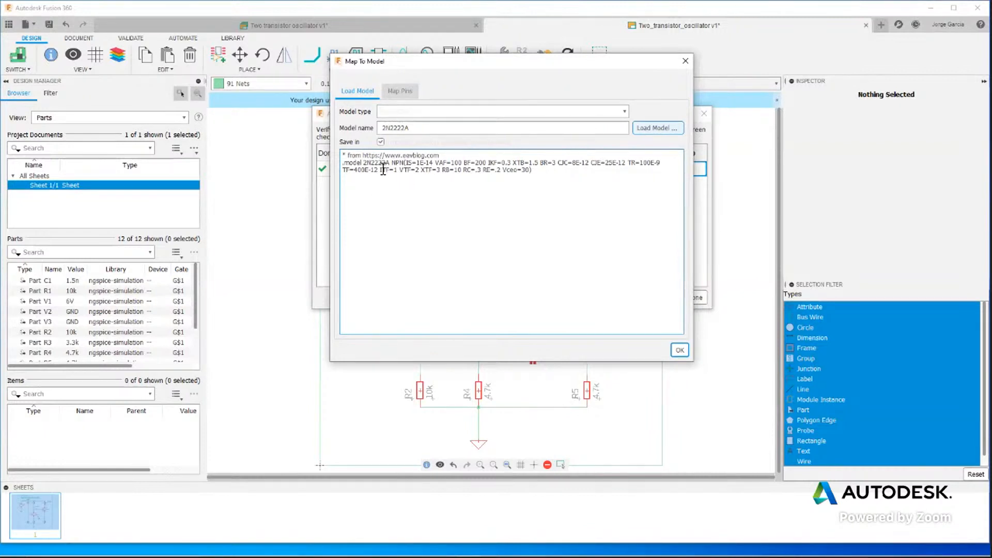
# Step: Try to apply the loaded 2N2222A model to Q1, dismiss the errors and close the model mapping
pyautogui.click(678, 350)
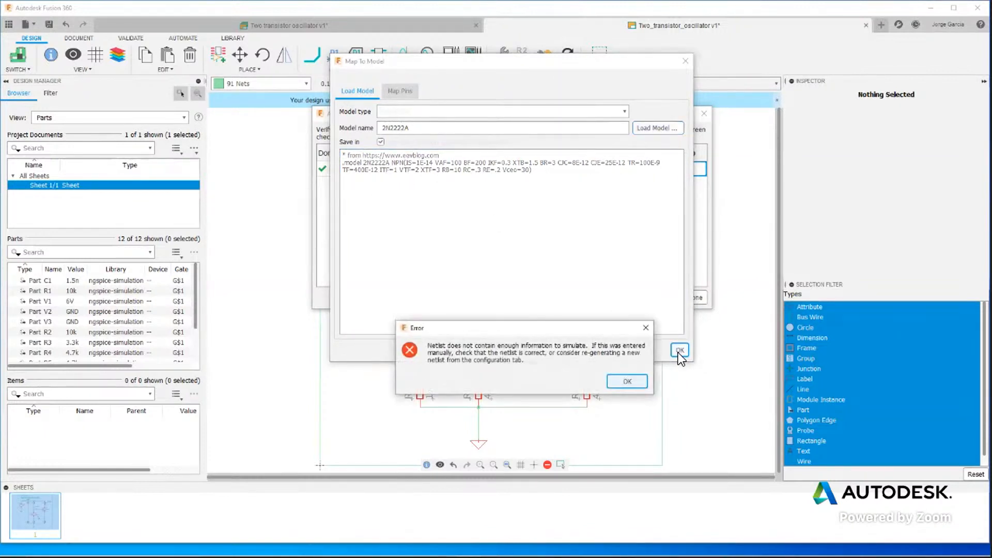
pyautogui.click(632, 380)
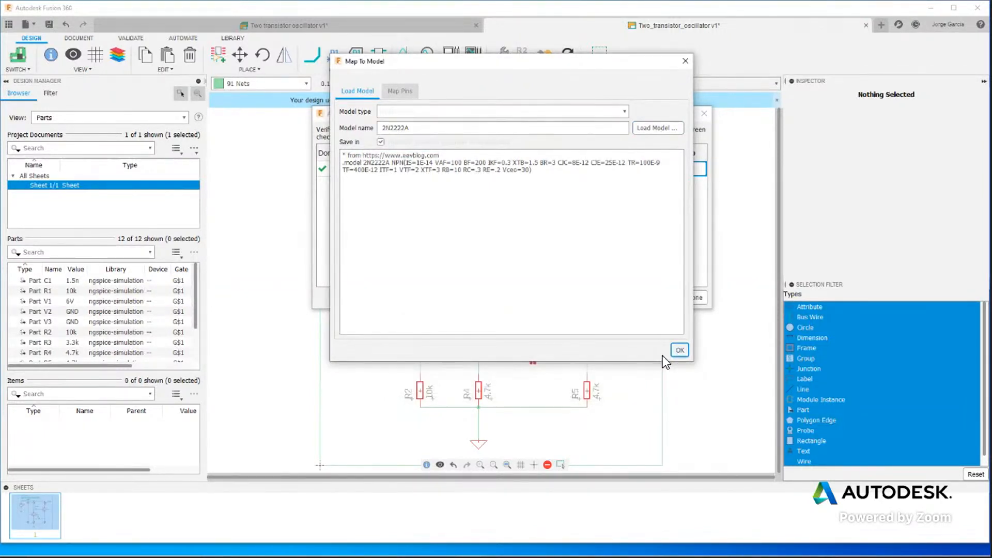
pyautogui.click(673, 351)
pyautogui.click(620, 376)
pyautogui.click(685, 61)
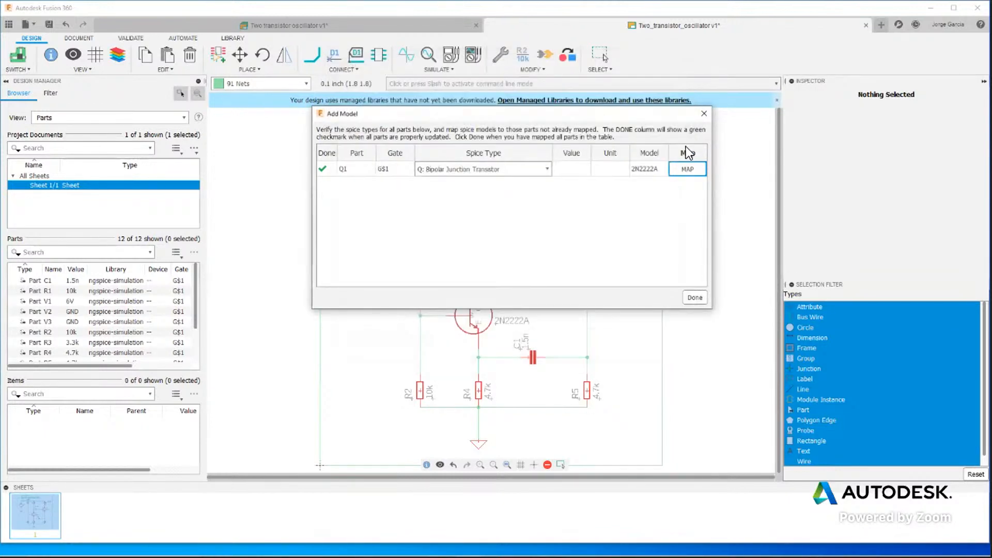
pyautogui.click(703, 113)
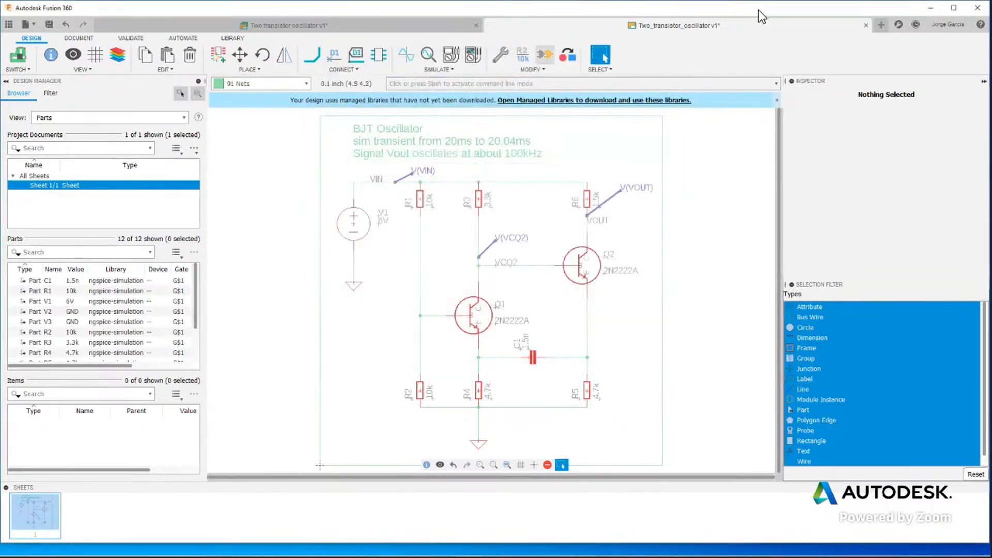
# Step: Close the Two_transistor_oscillator schematic and show the files of the Webinar Demos project
pyautogui.click(865, 25)
pyautogui.click(507, 295)
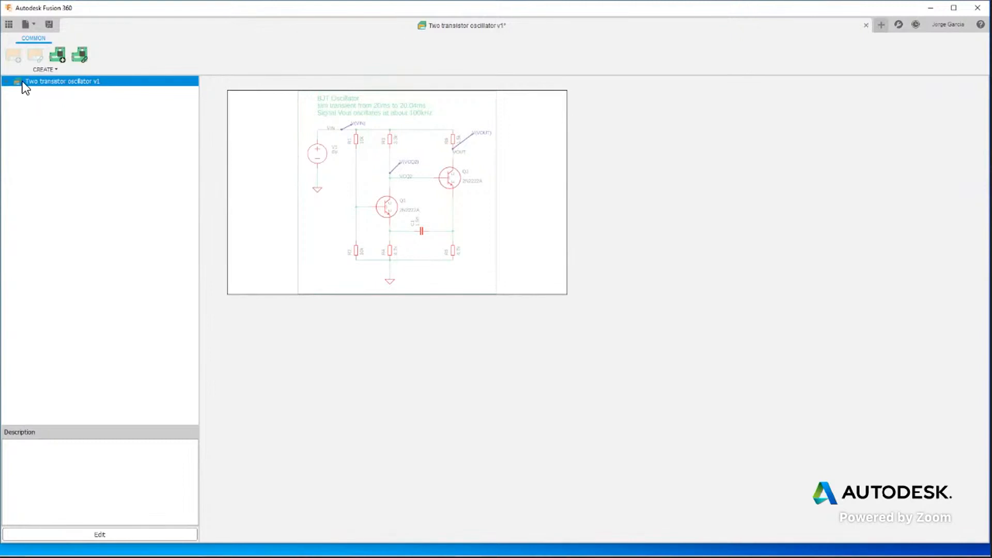
pyautogui.click(8, 24)
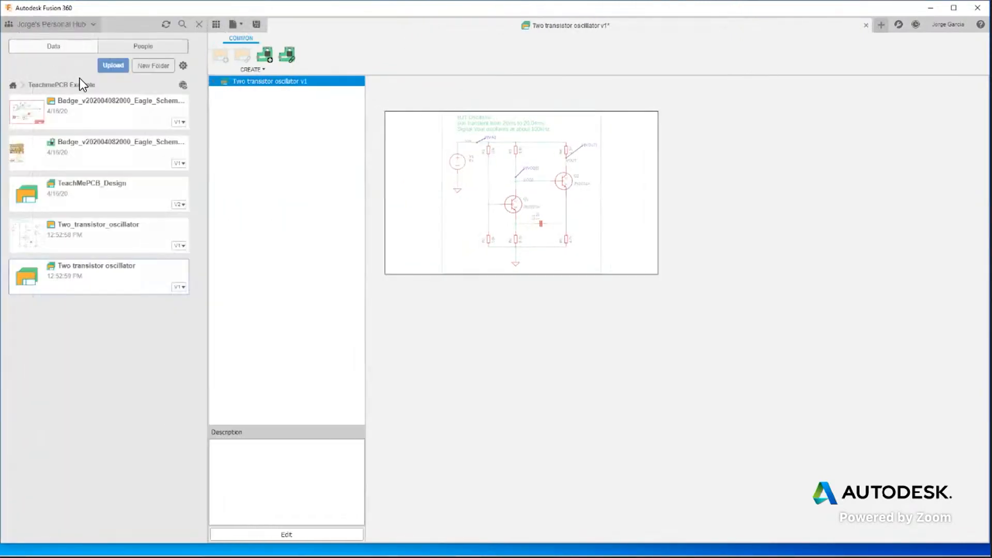
pyautogui.click(13, 86)
pyautogui.click(80, 284)
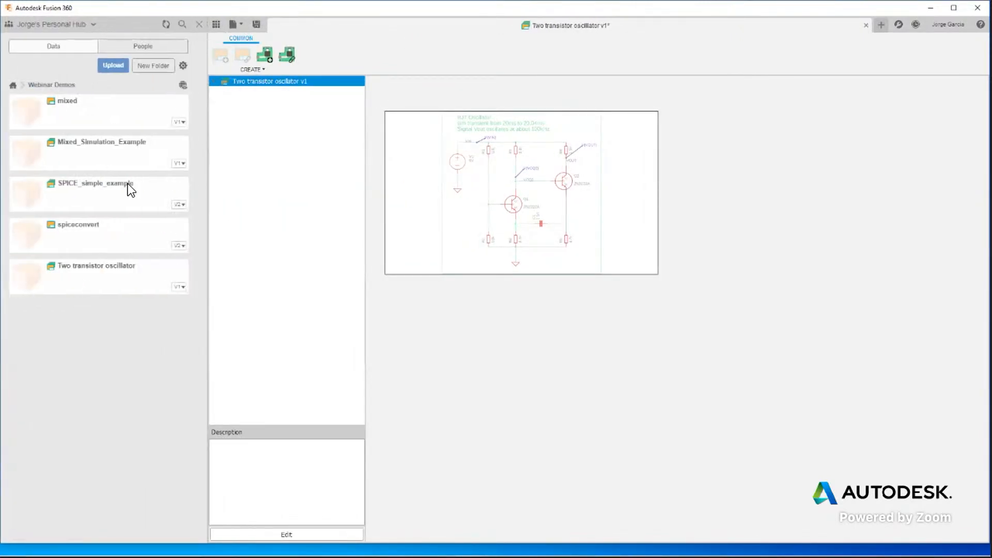
# Step: Create a new electronics design referencing the local schematic Two_transistor_oscillator.sch from the EAGLE 9.6.1 ngspice/Analog/oscillator examples folder
pyautogui.click(237, 24)
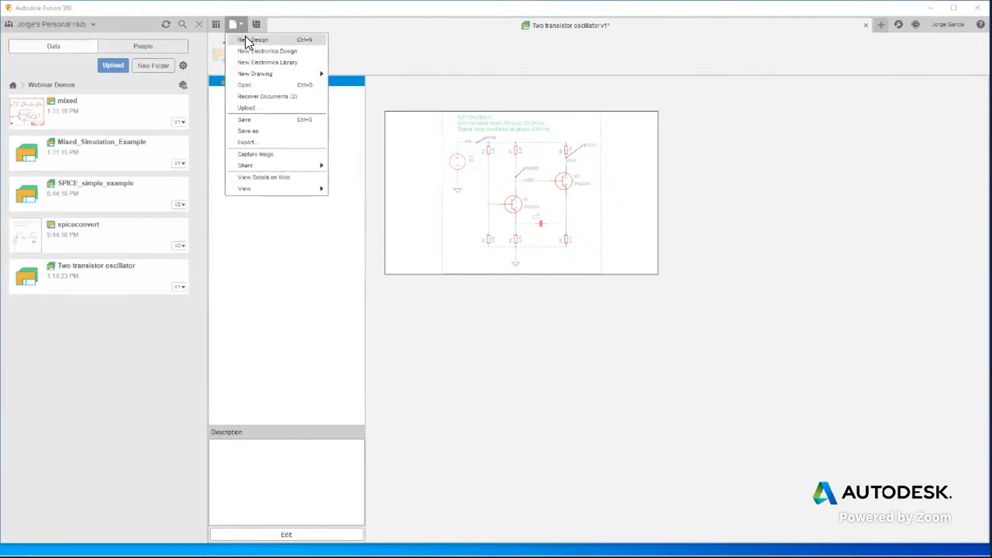
pyautogui.click(246, 50)
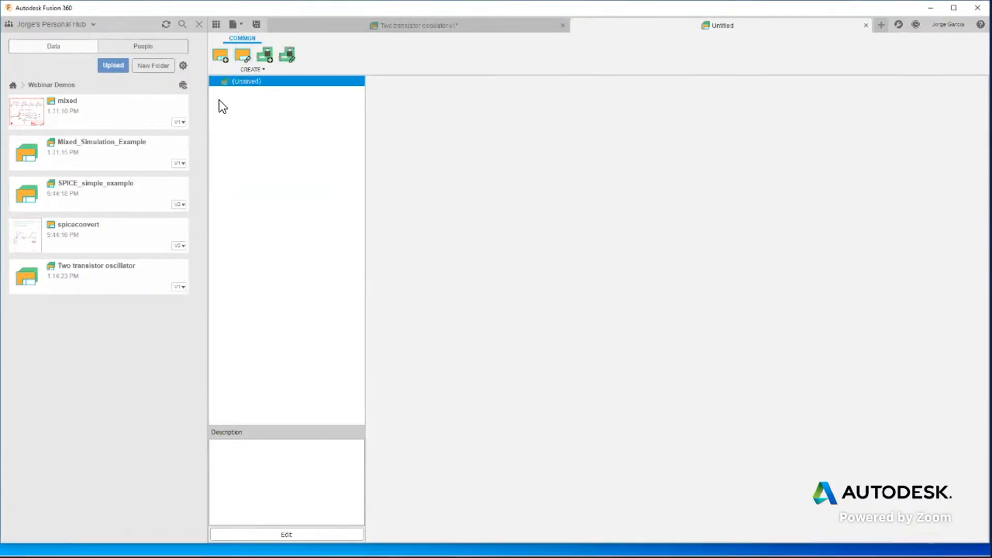
pyautogui.click(240, 57)
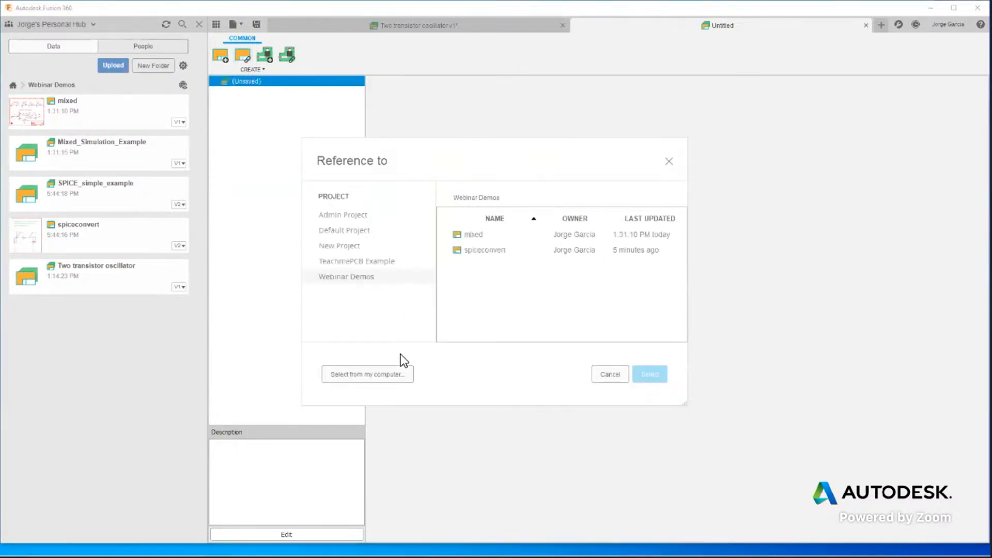
pyautogui.click(386, 373)
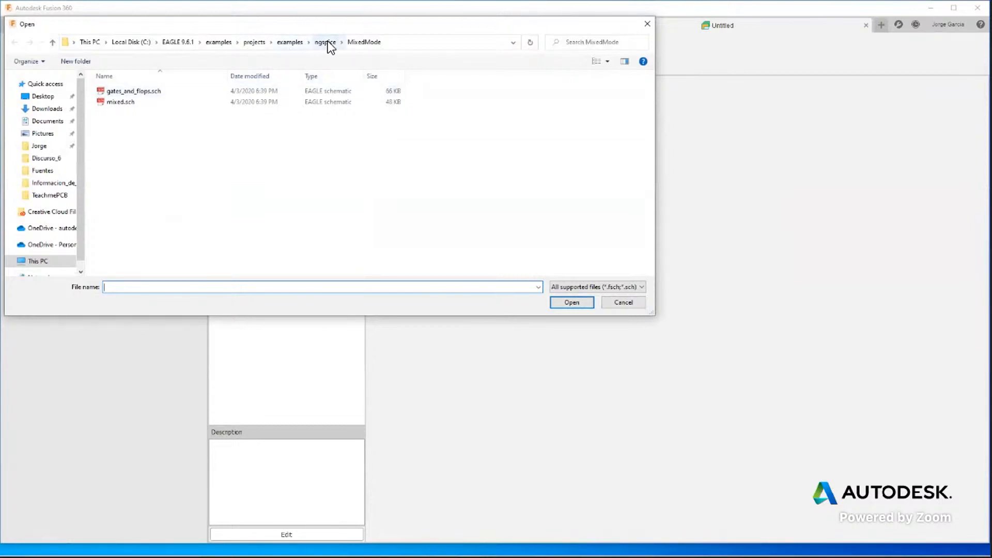
pyautogui.click(323, 41)
pyautogui.doubleClick(122, 92)
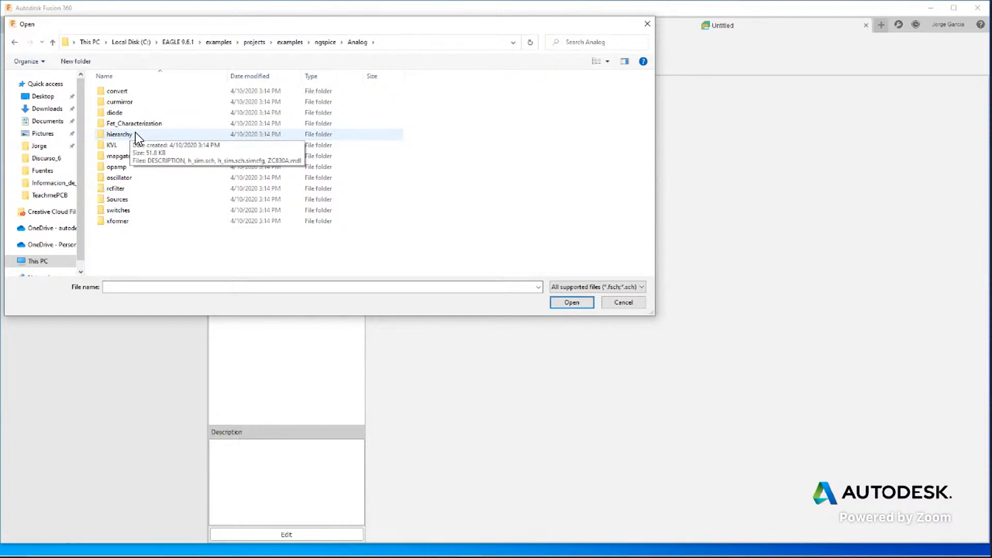
pyautogui.doubleClick(128, 177)
pyautogui.click(207, 91)
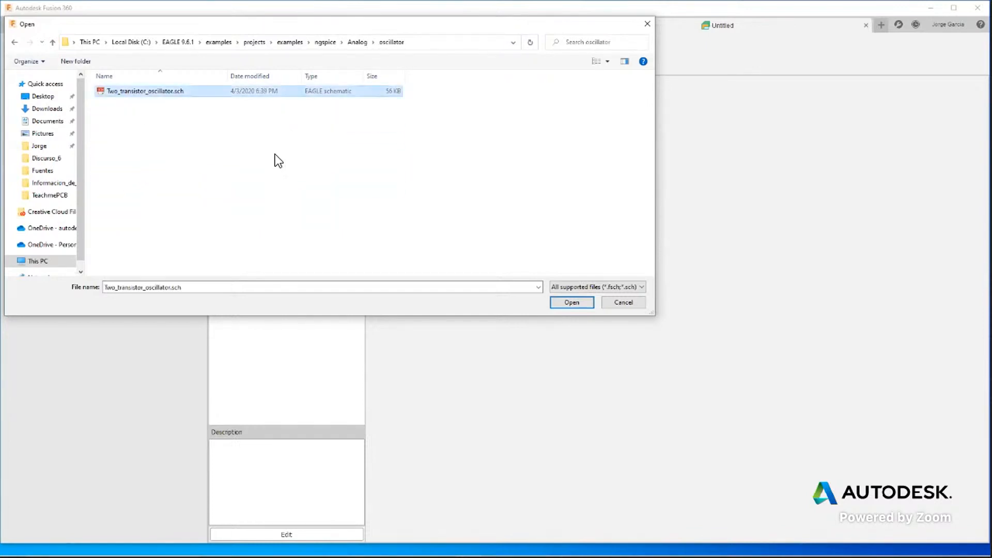
pyautogui.click(562, 304)
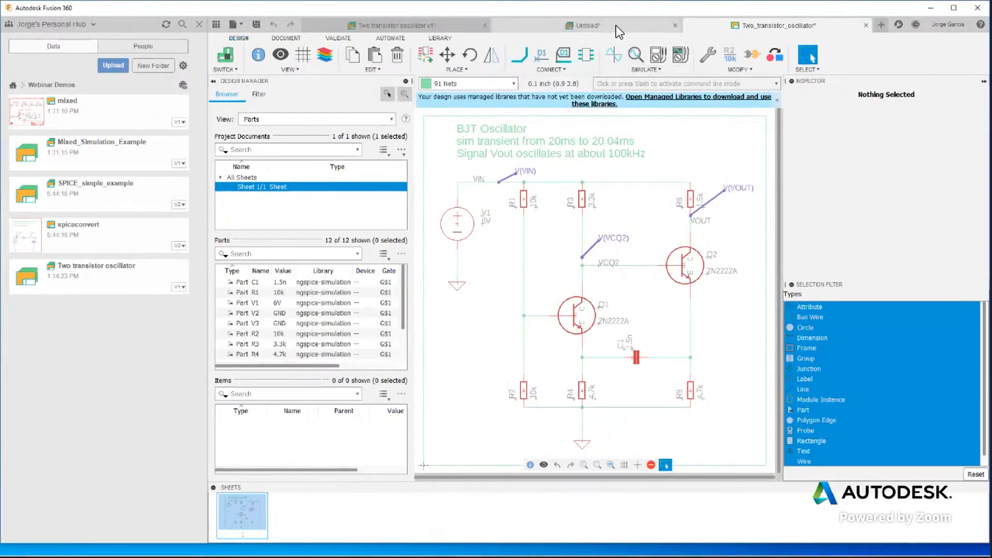
pyautogui.click(615, 26)
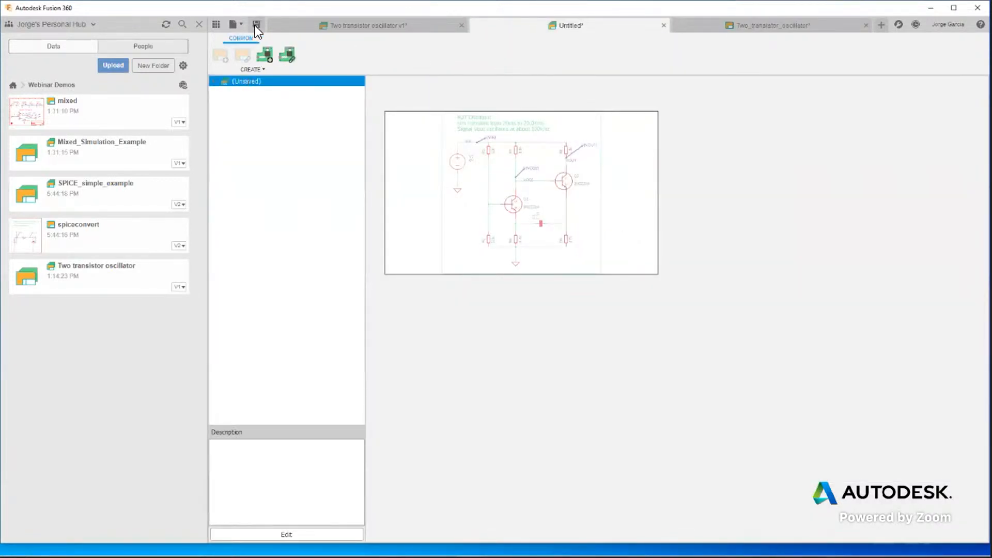
pyautogui.click(717, 26)
pyautogui.press('Escape')
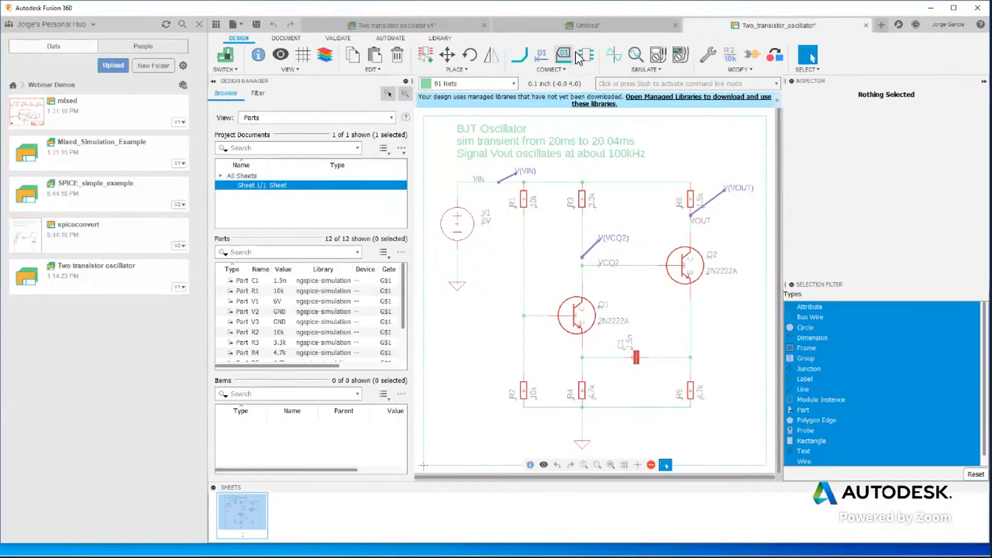
# Step: Run the transient simulation of the imported BJT oscillator schematic from 20ms to 20.02ms with its stored settings
pyautogui.click(609, 57)
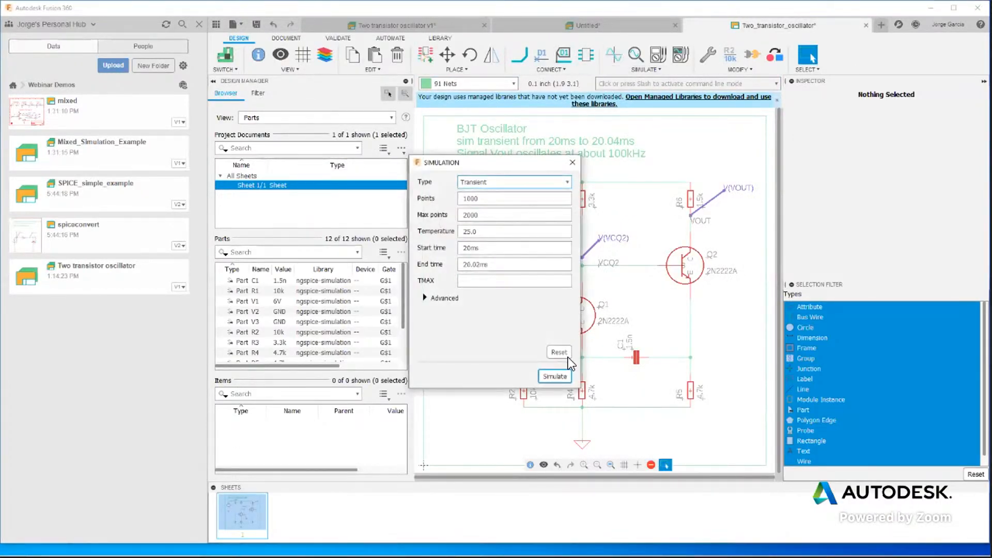
pyautogui.click(562, 375)
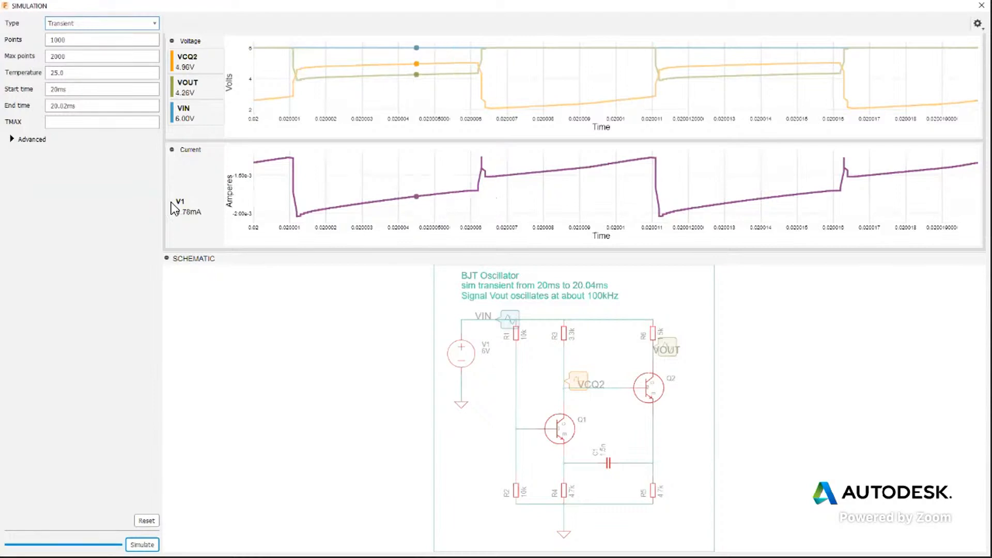
# Step: Collapse the V1 current plot and move VOUT and VCQ2 into voltage plots of their own
pyautogui.click(170, 149)
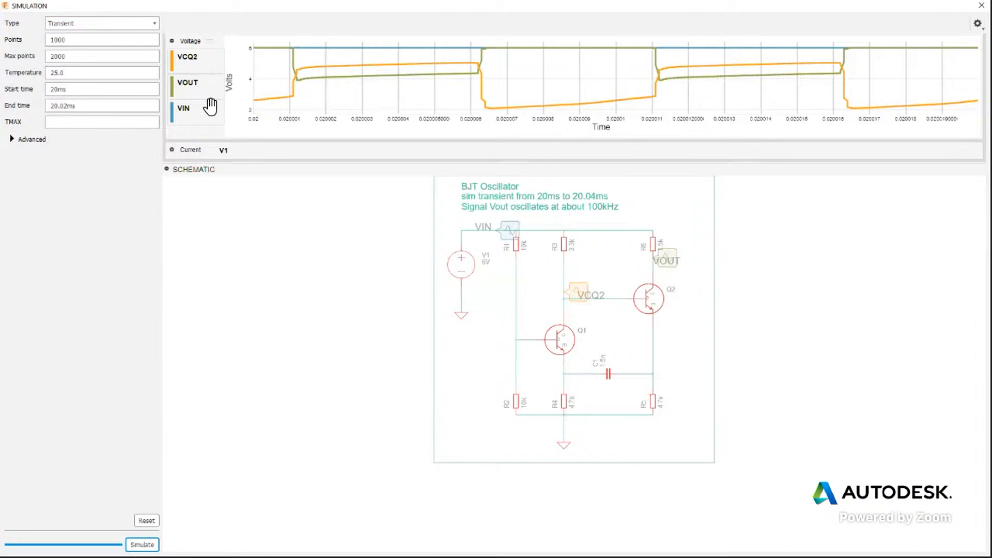
pyautogui.moveTo(199, 84); pyautogui.dragTo(213, 166)
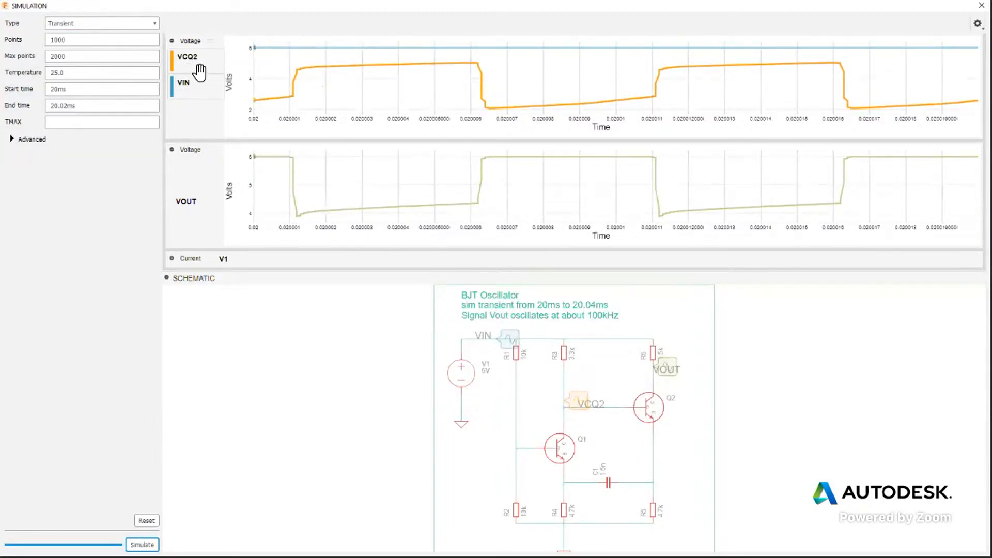
pyautogui.moveTo(199, 67)
pyautogui.mouseDown()
pyautogui.moveTo(182, 62)
pyautogui.moveTo(199, 102)
pyautogui.moveTo(201, 234)
pyautogui.moveTo(187, 253)
pyautogui.mouseUp()
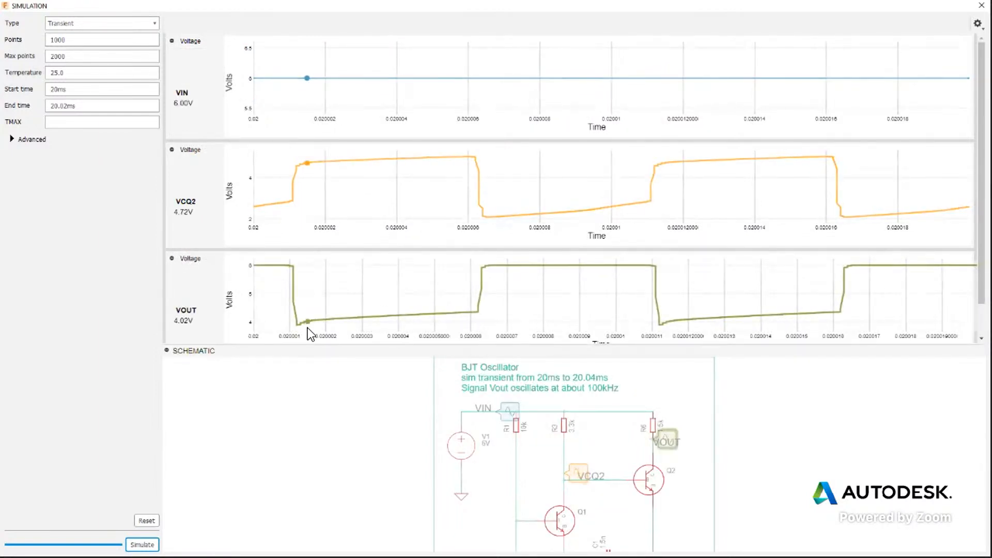
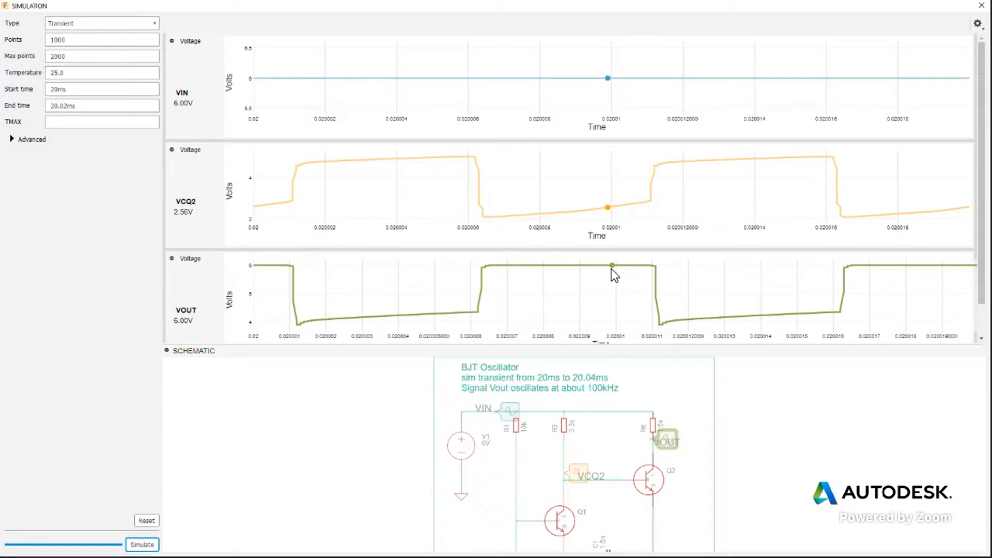
# Step: Compare the VIN, VCQ2 and VOUT waveforms with their probe locations in the schematic, and close the simulation results
pyautogui.scroll(-1, 611, 270)
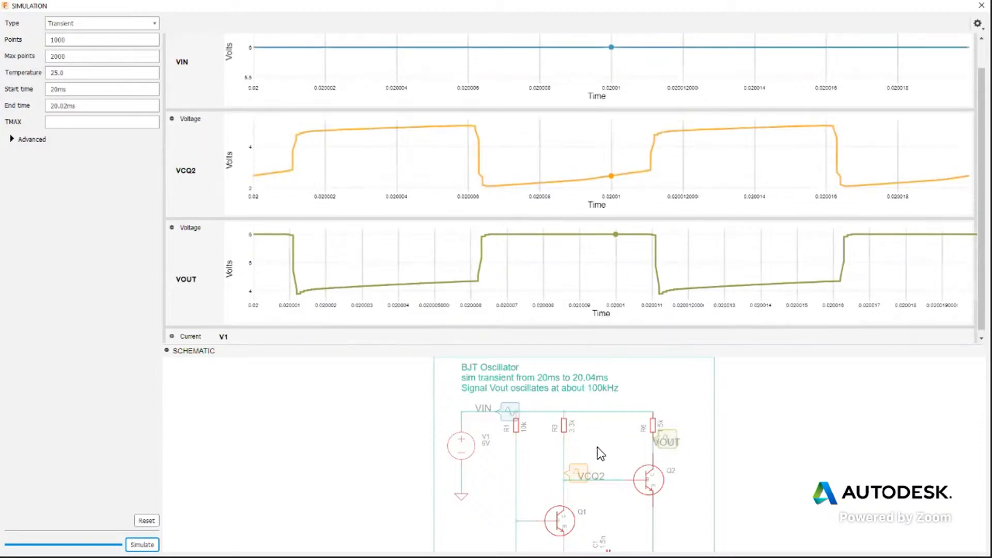
pyautogui.scroll(-3, 597, 448)
pyautogui.scroll(3, 597, 447)
pyautogui.scroll(4, 499, 412)
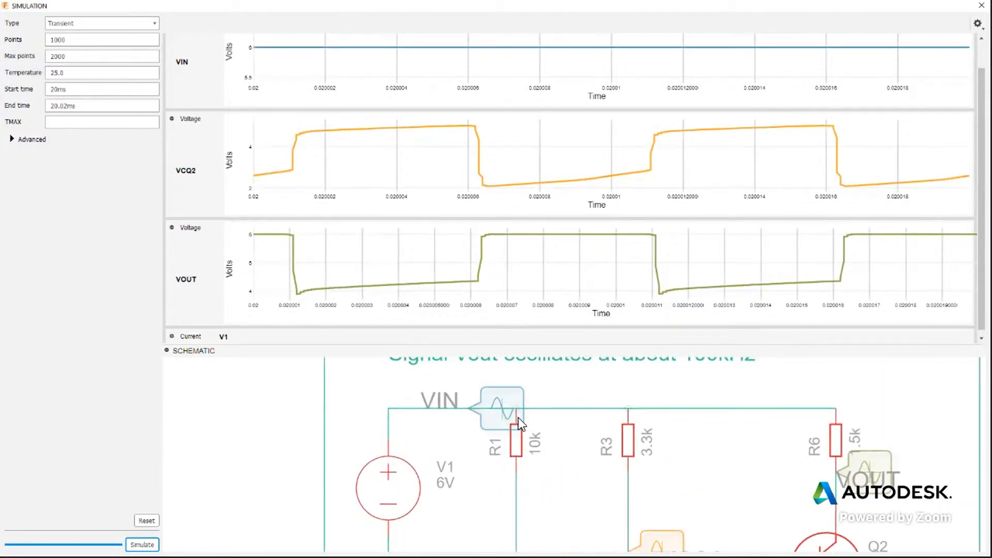
pyautogui.moveTo(715, 478); pyautogui.dragTo(707, 437)
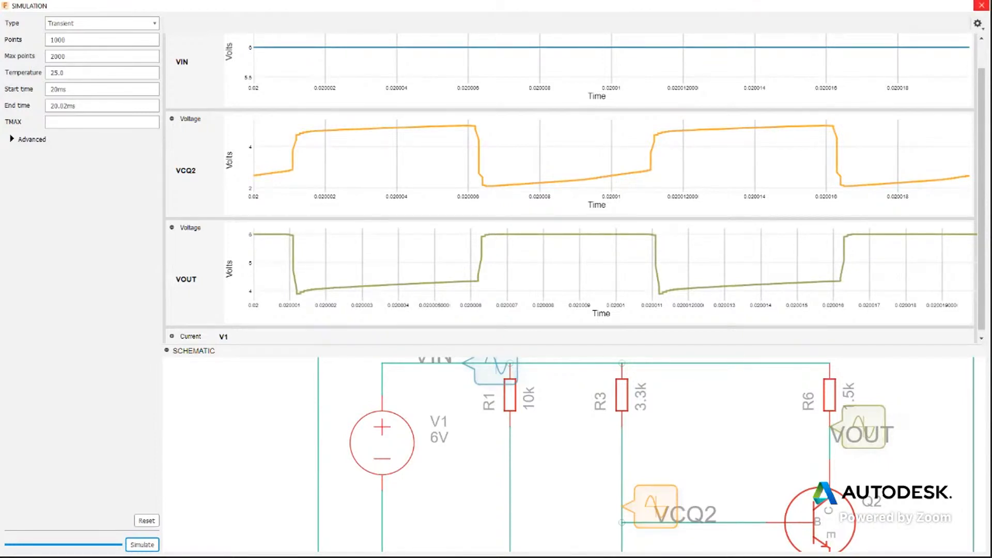
pyautogui.click(980, 6)
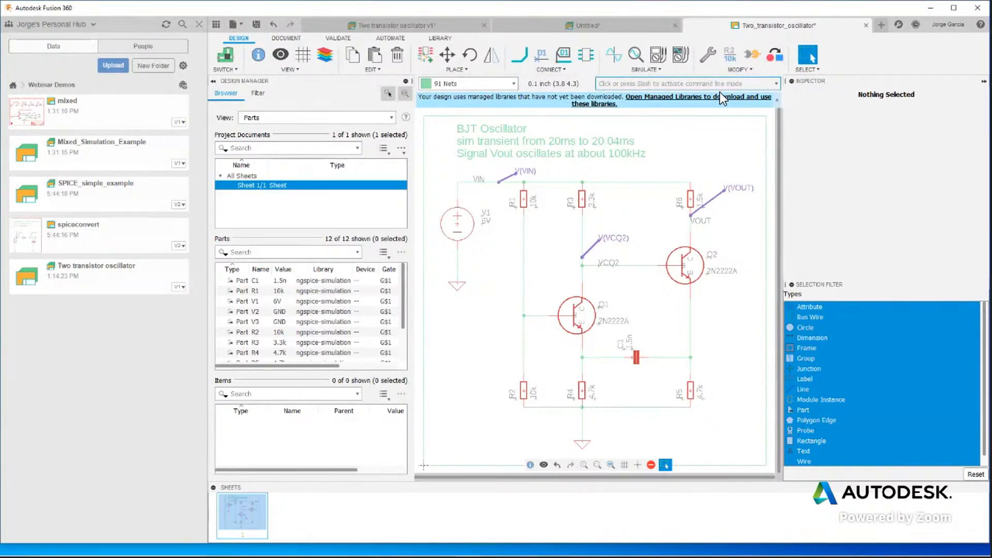
# Step: Save the untitled electronics design as Two_transistor_working_Sim in the Webinar Demos project
pyautogui.click(570, 28)
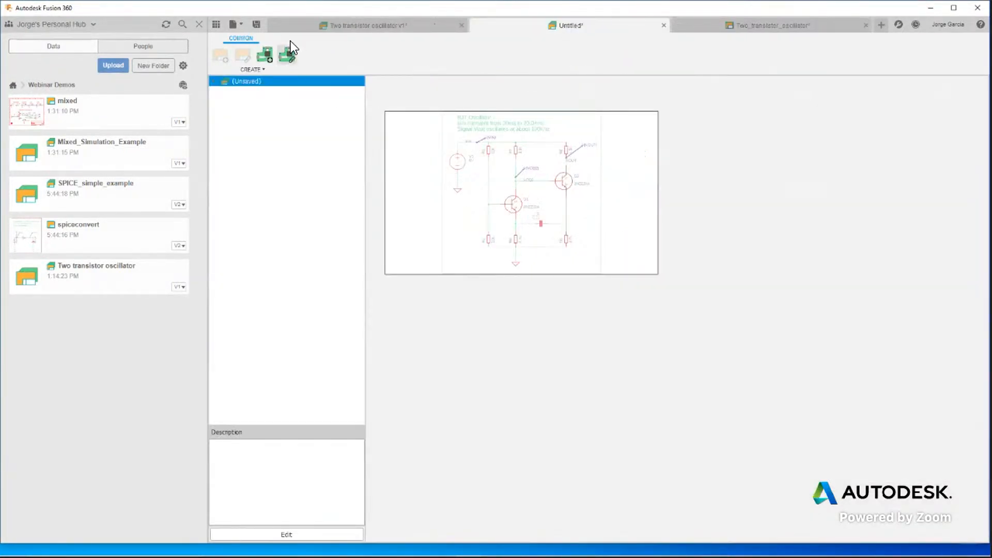
pyautogui.click(255, 24)
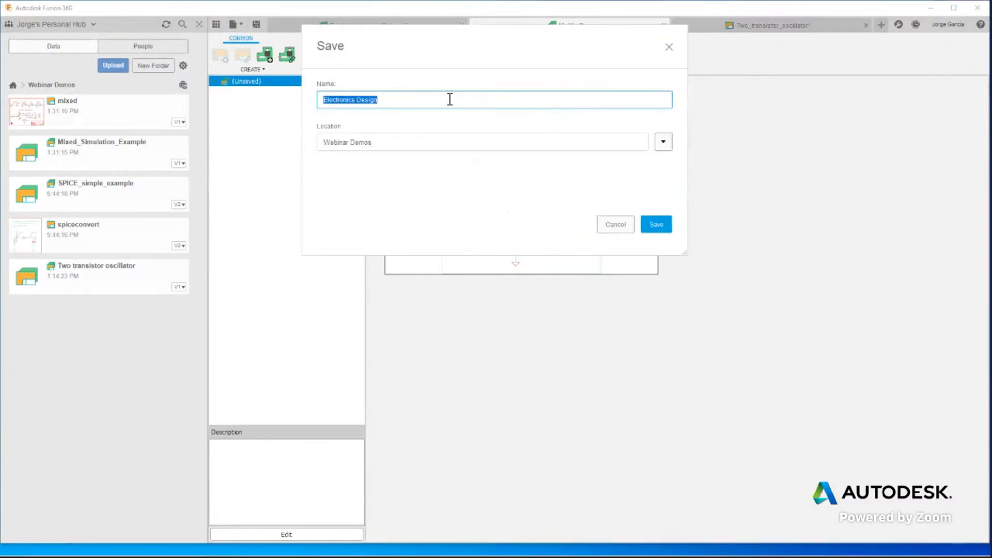
pyautogui.press('BackSpace')
pyautogui.write('T')
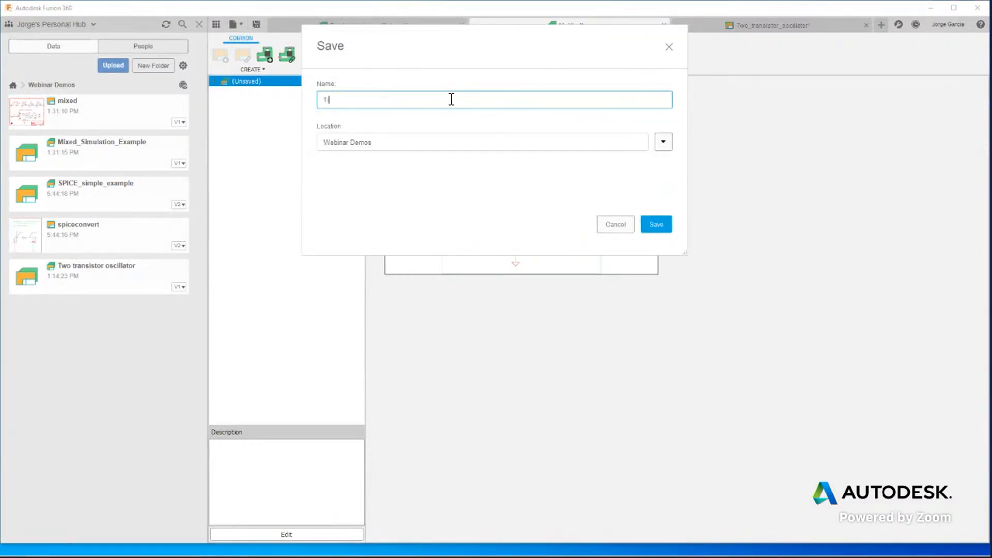
pyautogui.write('wo_transistor_working_Sim')
pyautogui.click(654, 227)
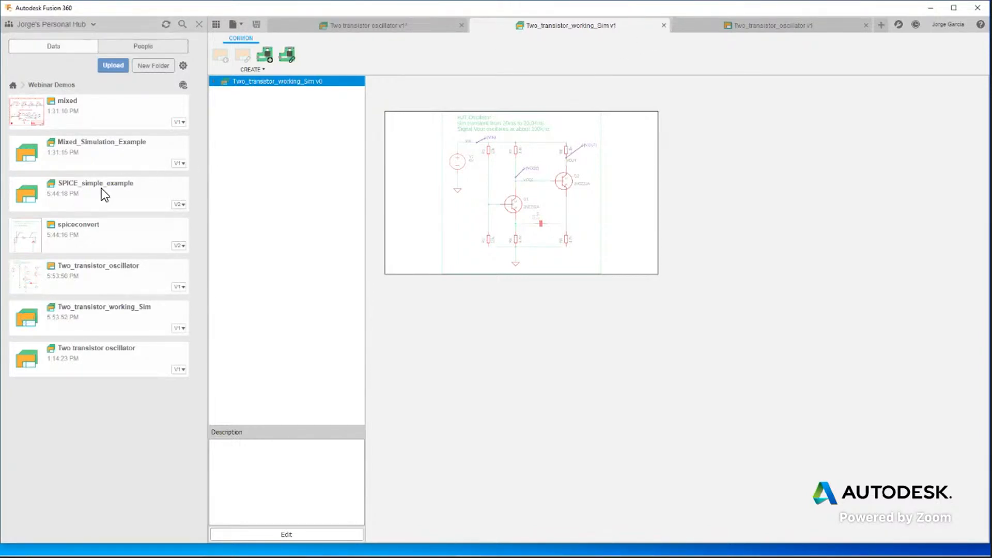
# Step: Open the Mixed_Simulation_Example design, show its mixed schematic and hide the project file list
pyautogui.doubleClick(70, 142)
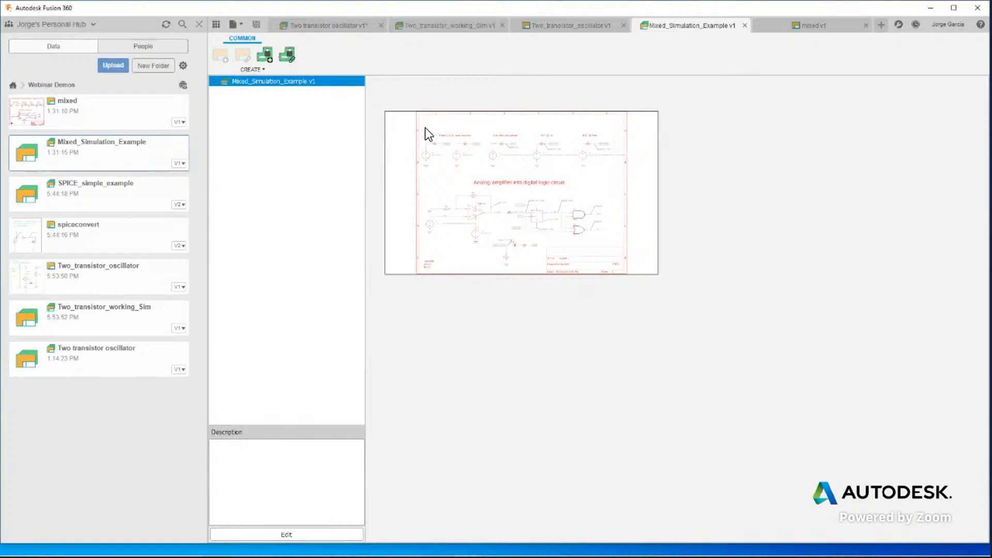
pyautogui.click(807, 25)
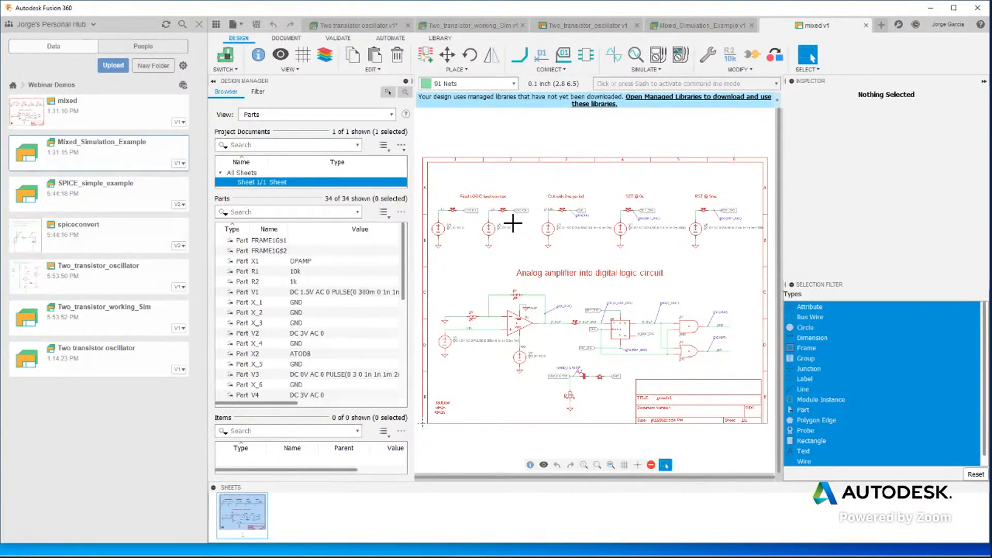
pyautogui.click(214, 26)
# Step: Examine the mixed schematic's analog amplifier, digital logic, signal sources and AND_FILTER network, including the analog-to-digital and digital-to-analog bridges
pyautogui.scroll(2, 368, 326)
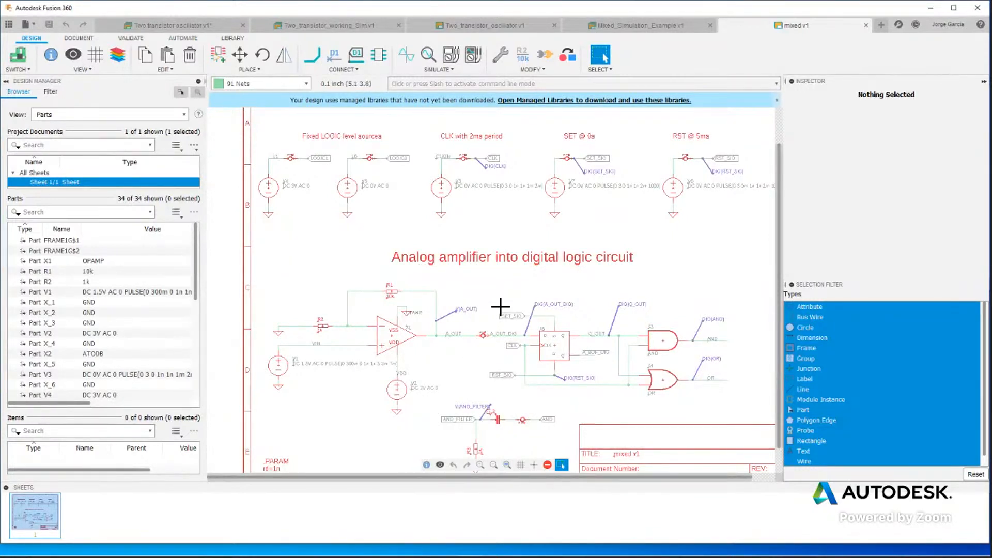
pyautogui.scroll(2, 487, 350)
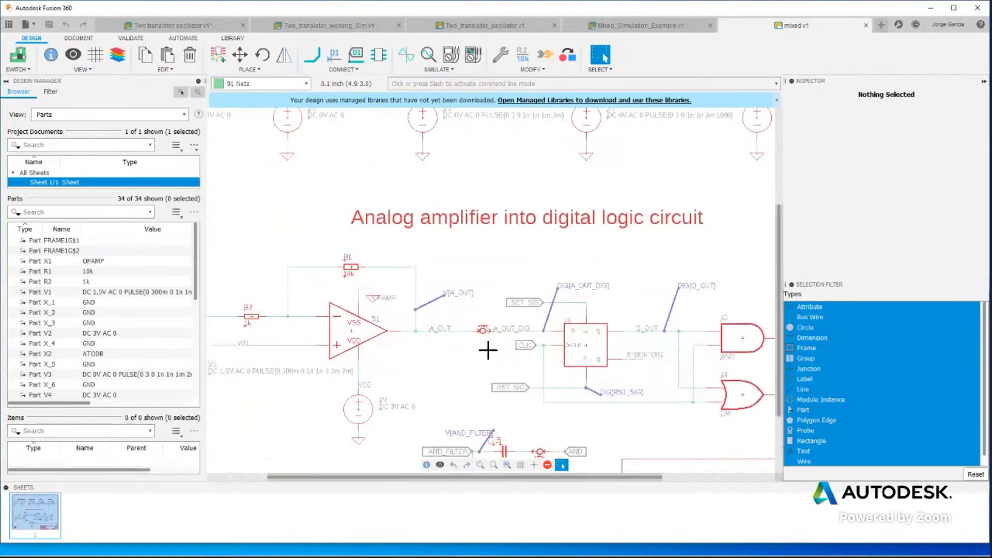
pyautogui.scroll(5, 488, 351)
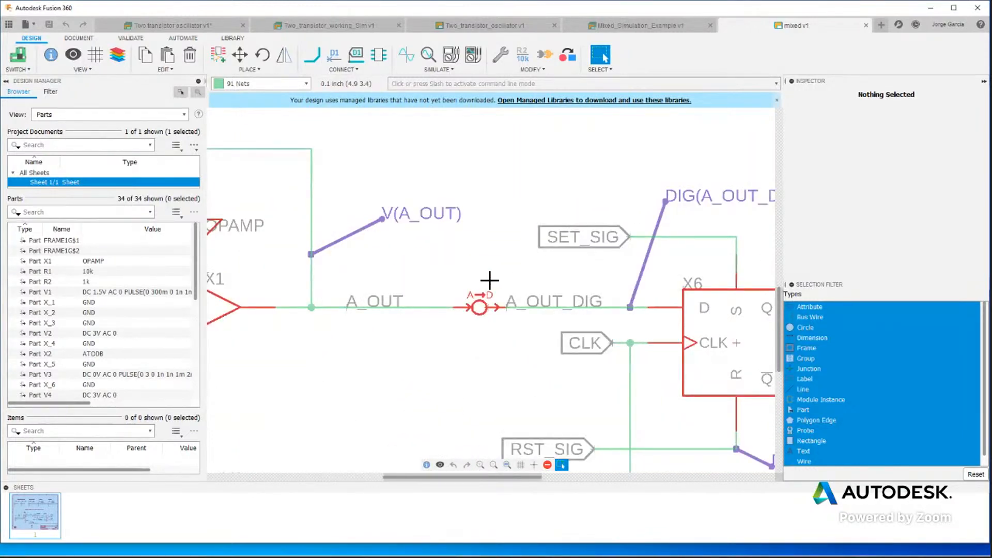
pyautogui.scroll(-2, 489, 280)
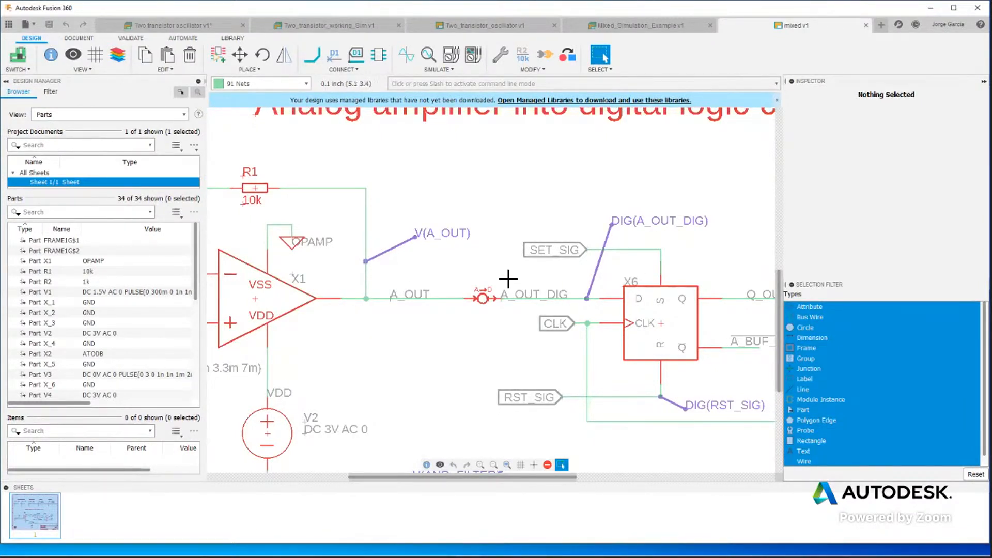
pyautogui.scroll(-5, 521, 246)
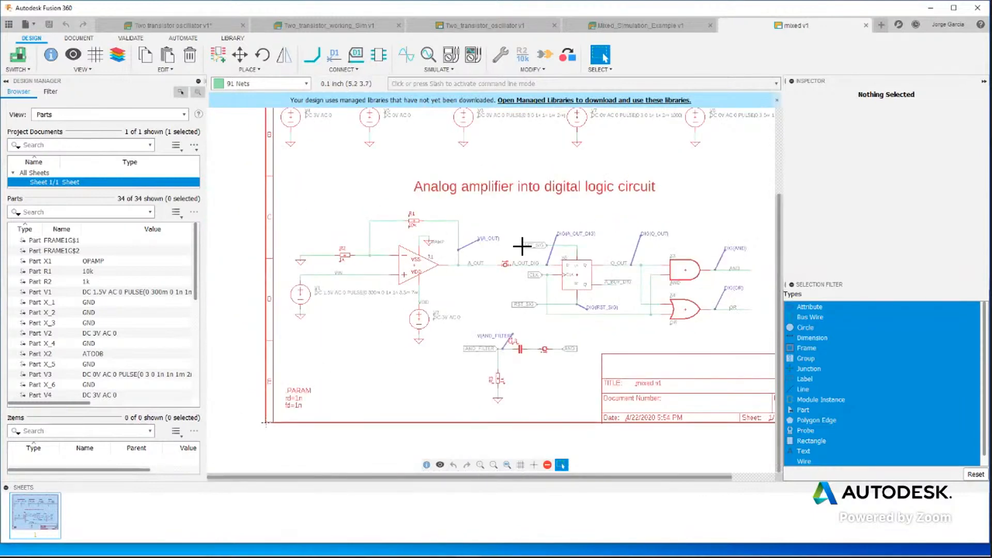
pyautogui.scroll(-2, 522, 246)
pyautogui.scroll(2, 455, 145)
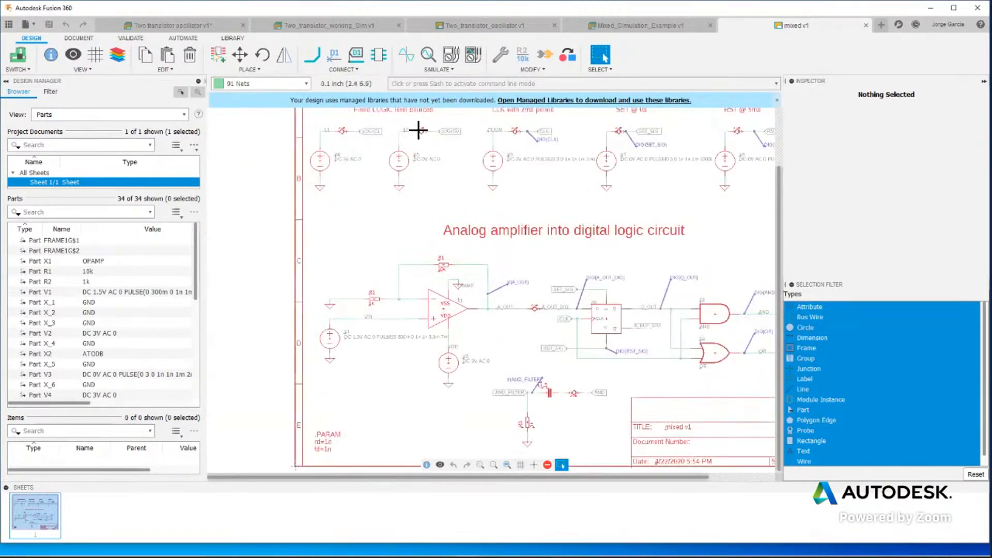
pyautogui.scroll(1, 419, 131)
pyautogui.scroll(-2, 582, 206)
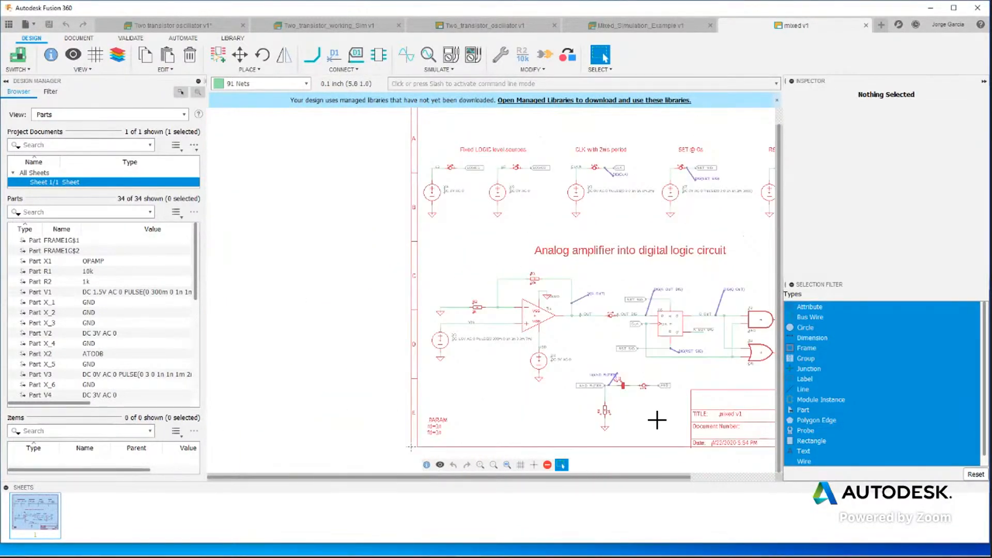
pyautogui.scroll(8, 657, 420)
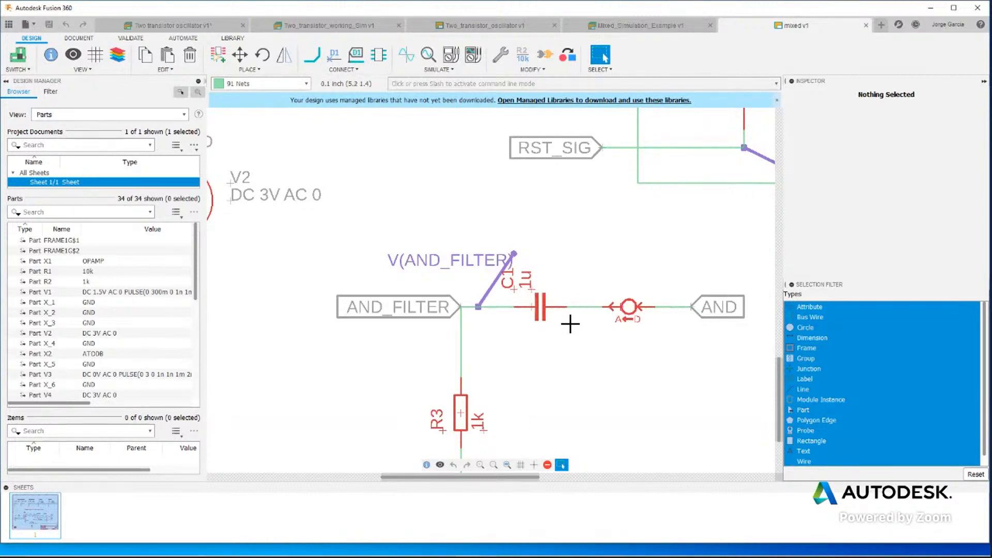
pyautogui.scroll(-6, 626, 316)
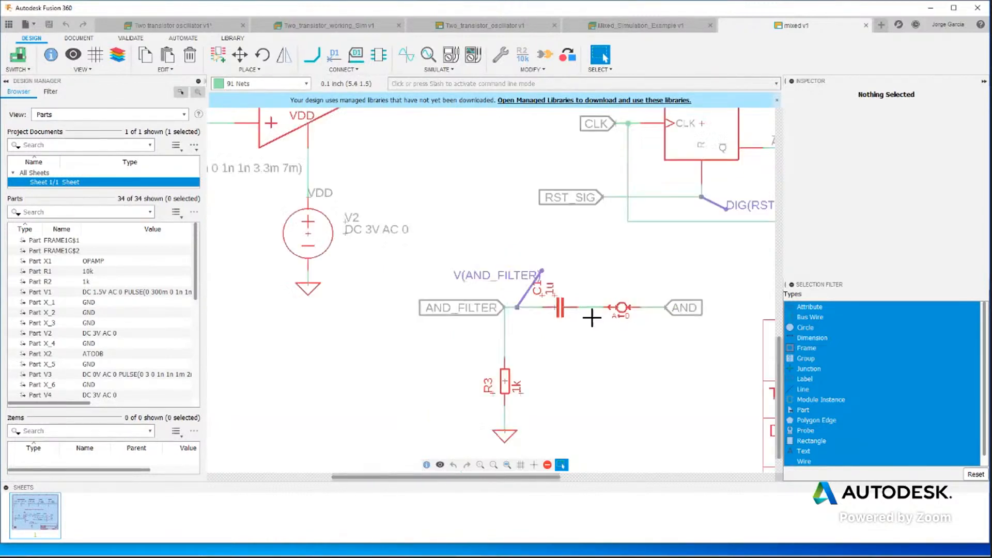
pyautogui.moveTo(740, 203); pyautogui.dragTo(635, 268, button='middle')
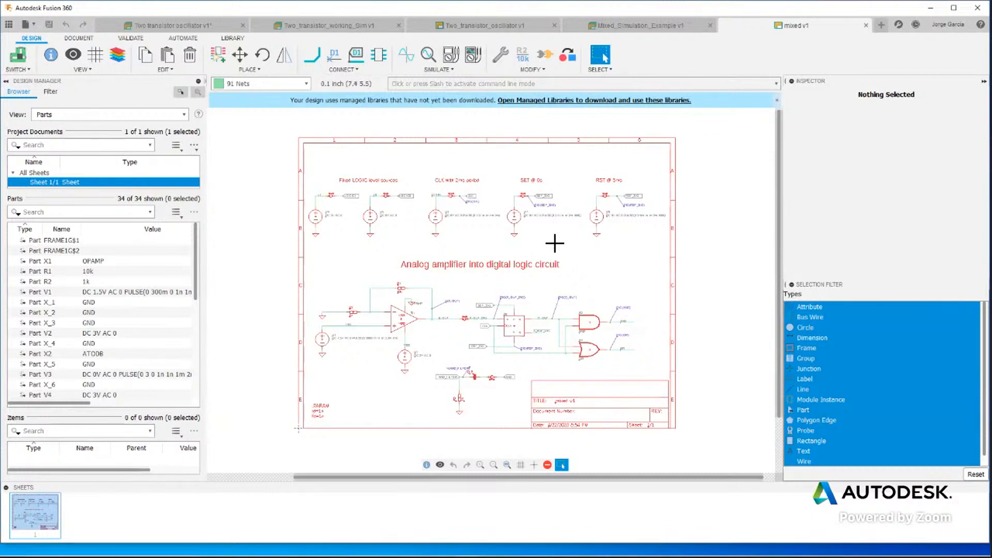
# Step: Run the mixed schematic's transient simulation from 0 to 30m with its stored settings, and collapse the V1–V7 current plot
pyautogui.click(407, 54)
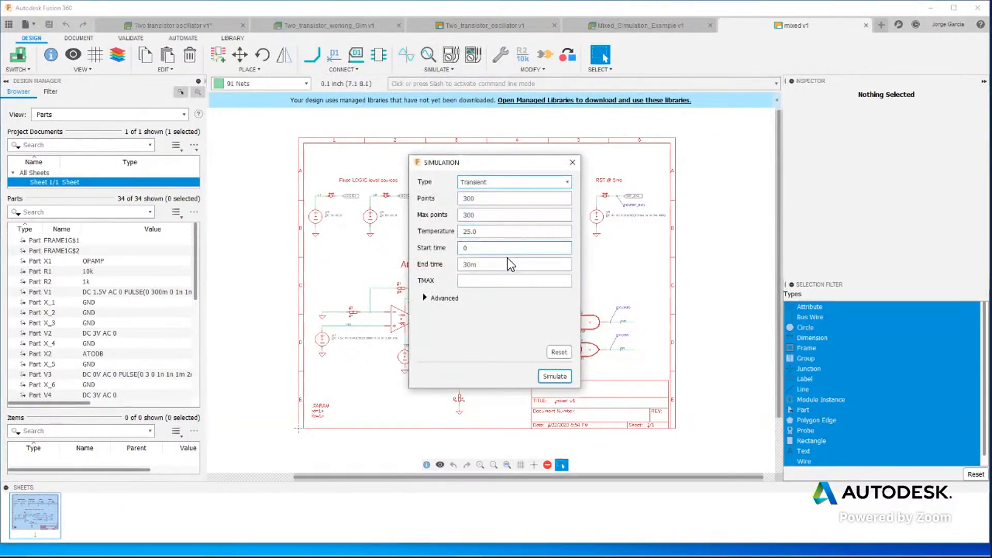
pyautogui.click(552, 378)
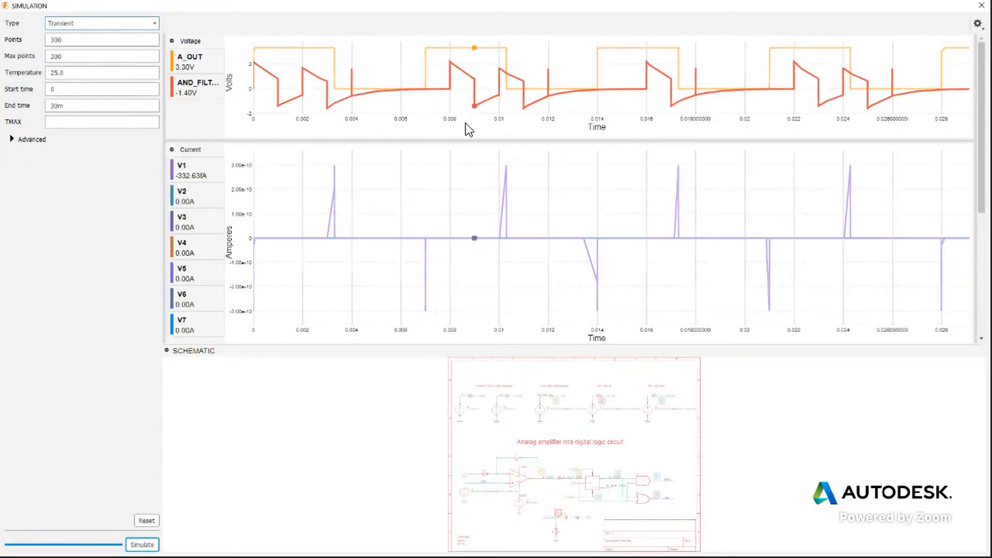
pyautogui.scroll(1, 557, 455)
pyautogui.scroll(3, 541, 441)
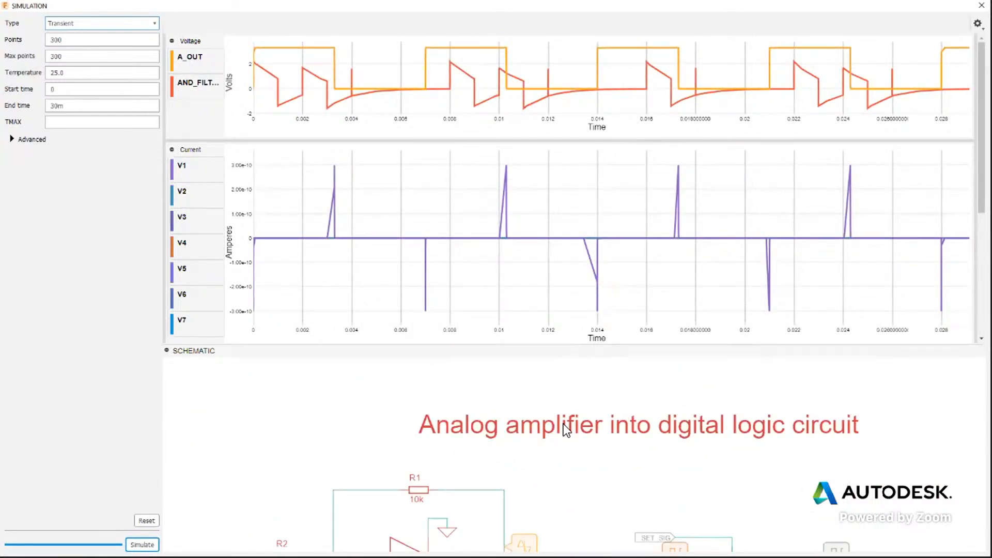
pyautogui.moveTo(551, 482); pyautogui.dragTo(557, 421)
pyautogui.scroll(-1, 553, 449)
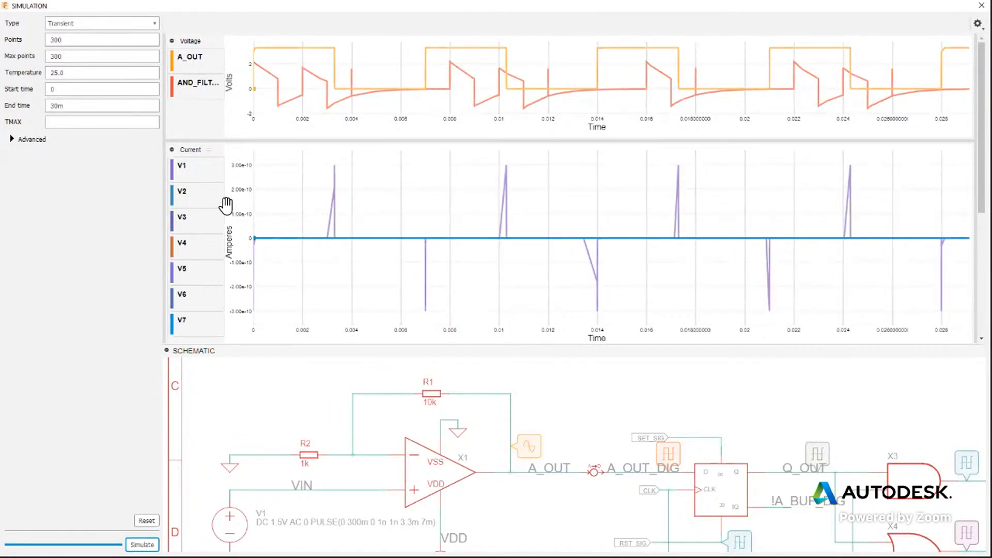
pyautogui.click(172, 150)
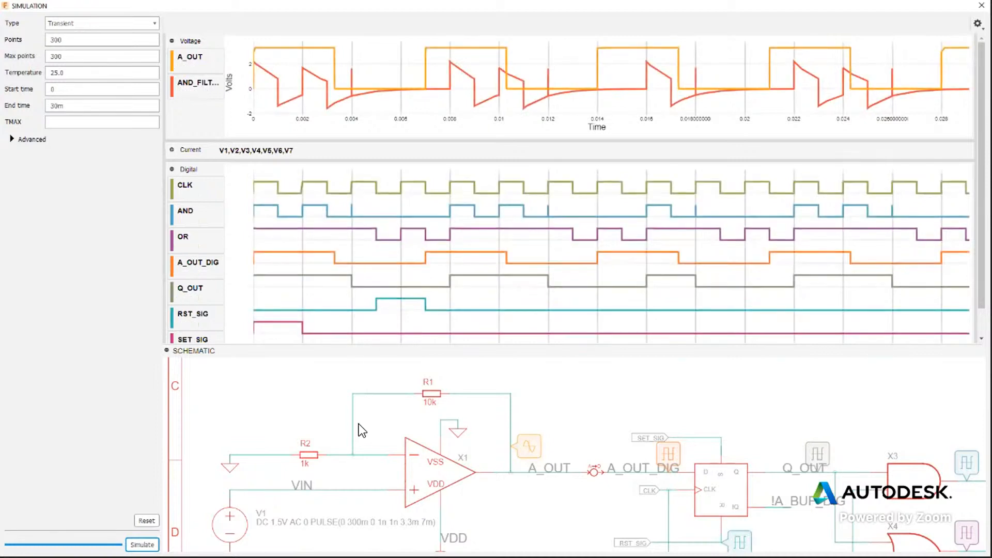
# Step: Move the Q_OUT trace directly below CLK in the digital plot
pyautogui.scroll(-2, 359, 424)
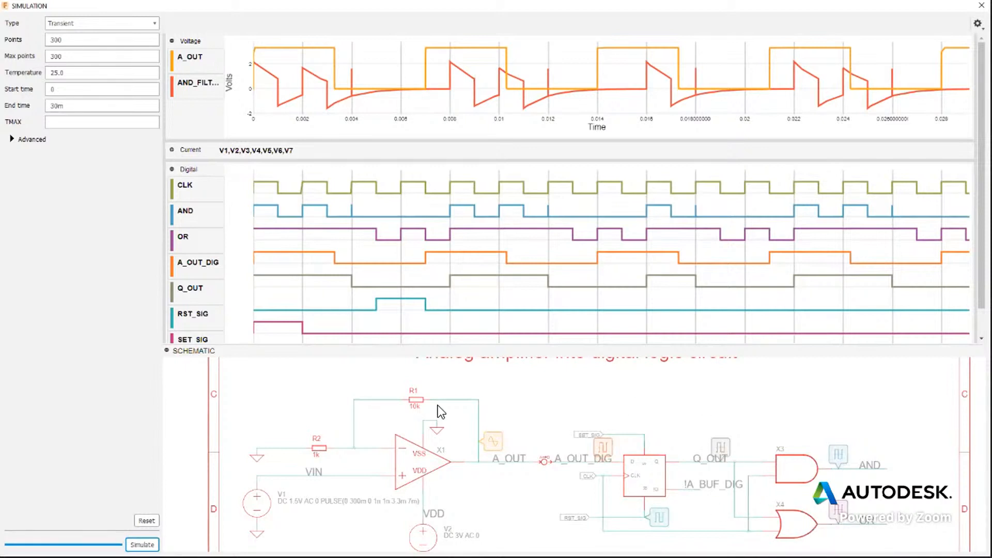
pyautogui.moveTo(314, 244)
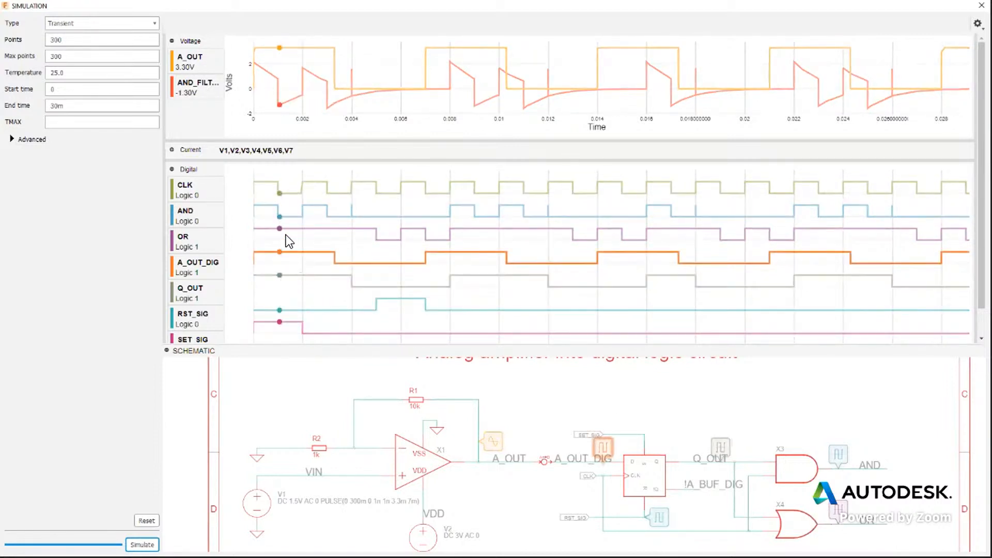
pyautogui.moveTo(181, 283); pyautogui.dragTo(184, 221)
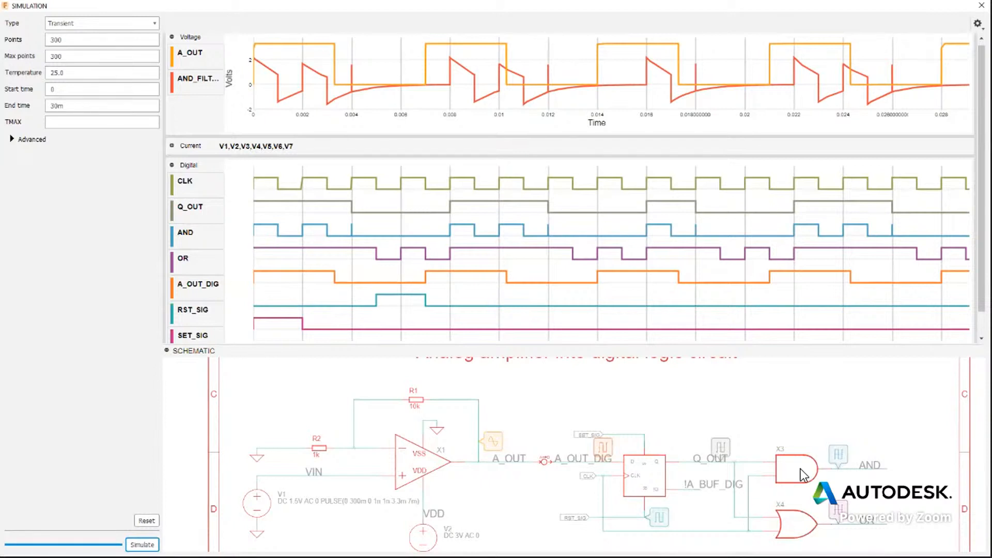
# Step: Compare the digital traces and the AND_FILTER voltage with the logic gates and the filter network in the schematic
pyautogui.moveTo(266, 247)
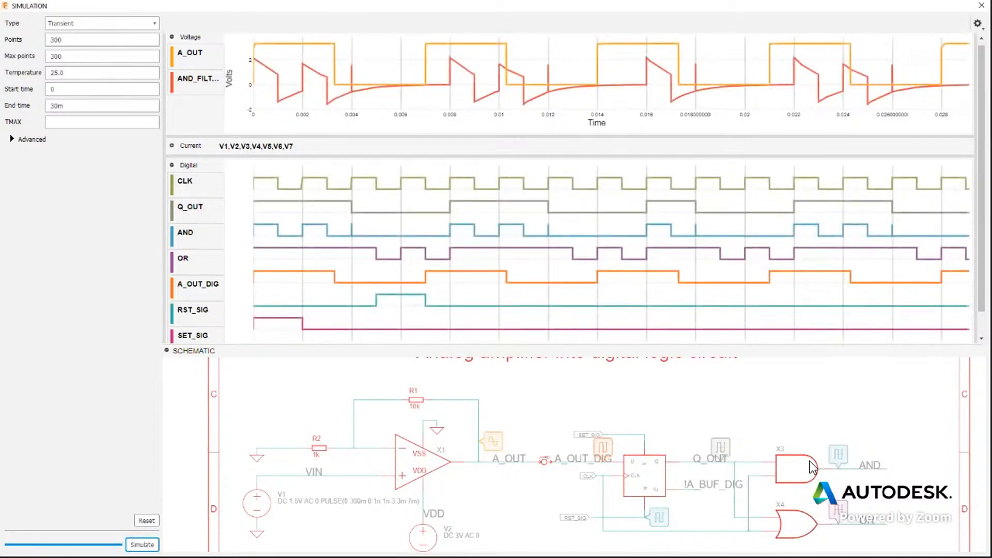
pyautogui.scroll(-1, 470, 334)
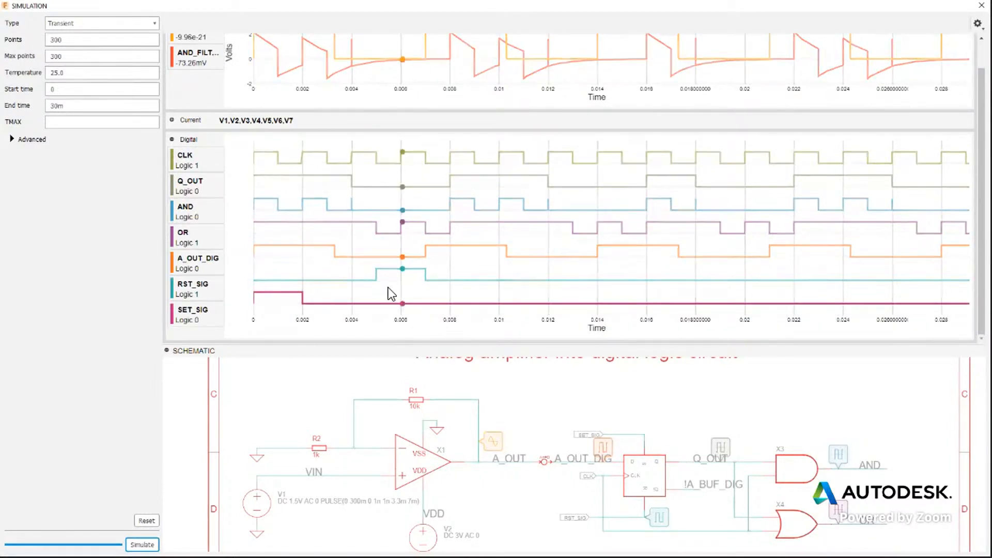
pyautogui.scroll(-3, 702, 396)
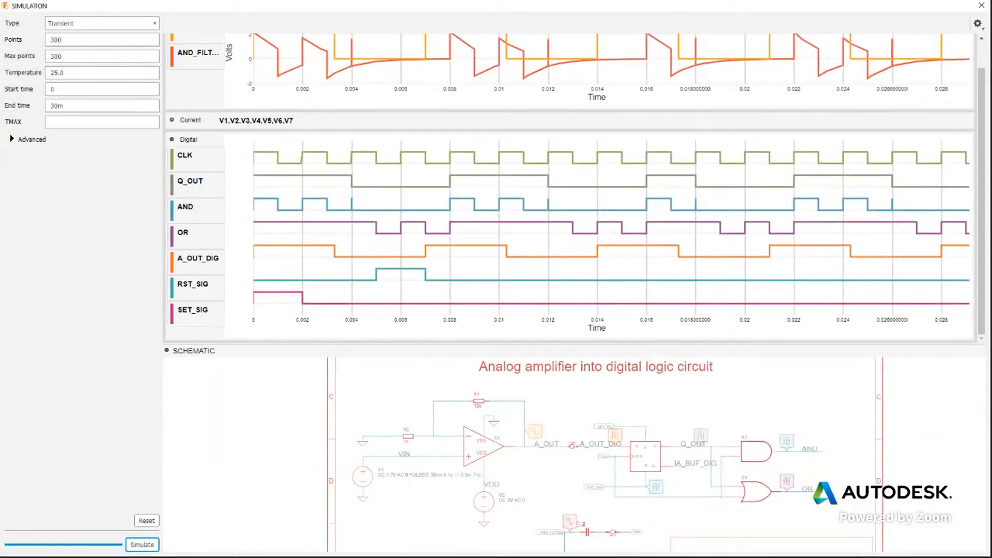
pyautogui.scroll(3, 639, 533)
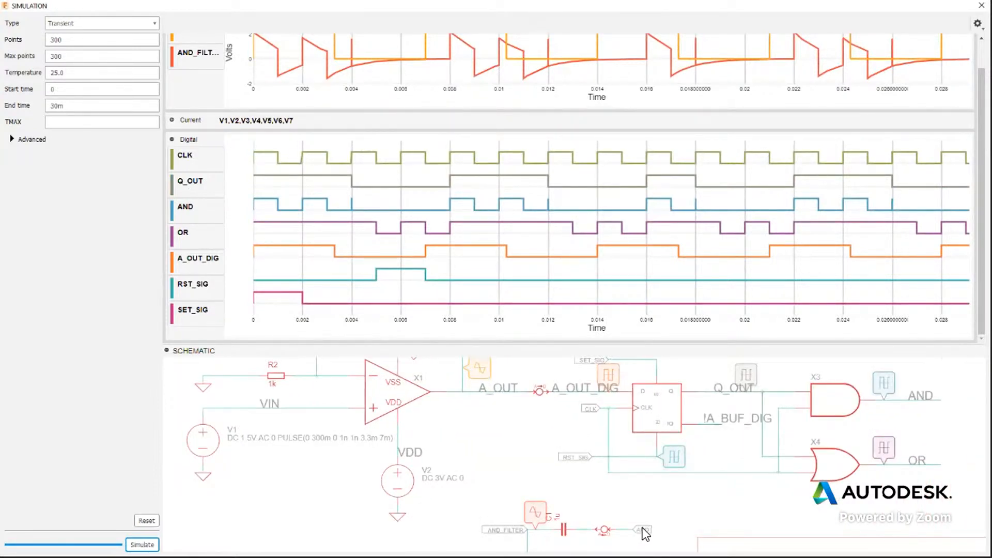
pyautogui.scroll(-2, 592, 528)
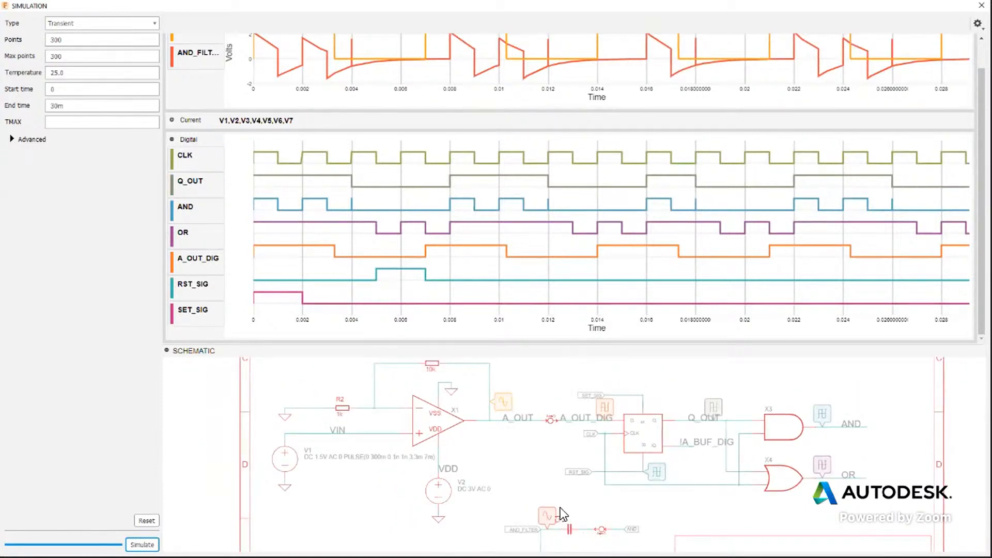
pyautogui.moveTo(576, 501); pyautogui.dragTo(573, 409, button='middle')
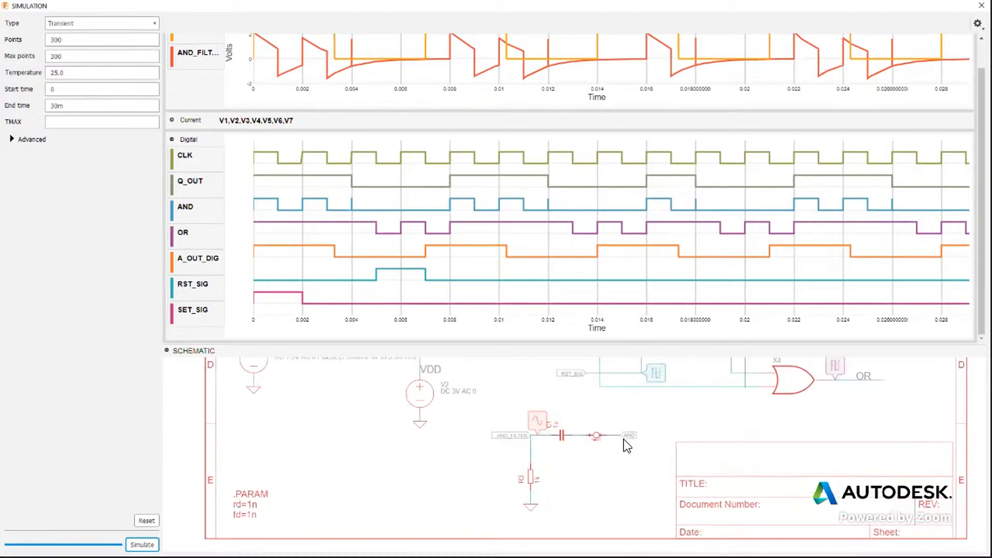
pyautogui.scroll(1, 664, 441)
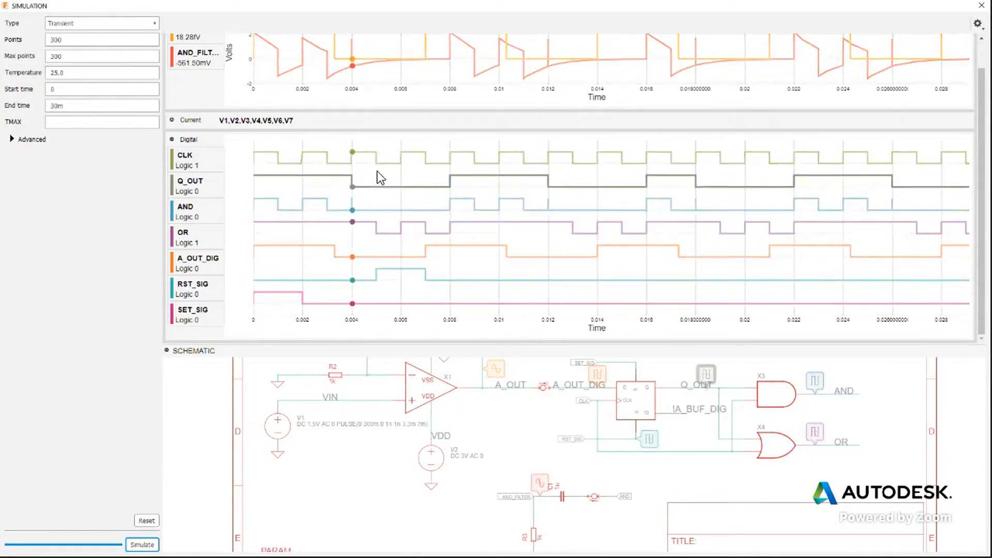
# Step: Move the AND trace to the first row of the digital plot, directly above CLK
pyautogui.scroll(1, 394, 103)
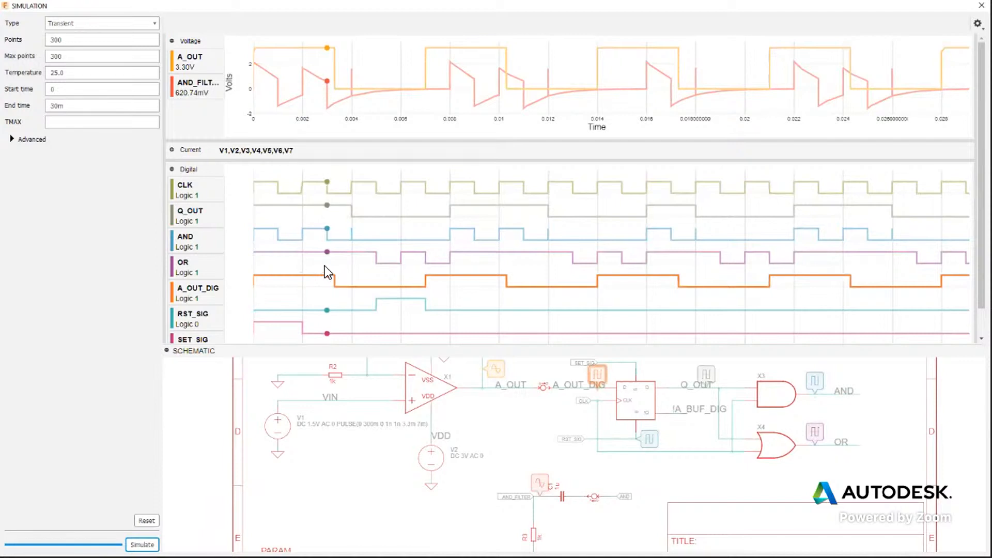
pyautogui.click(334, 240)
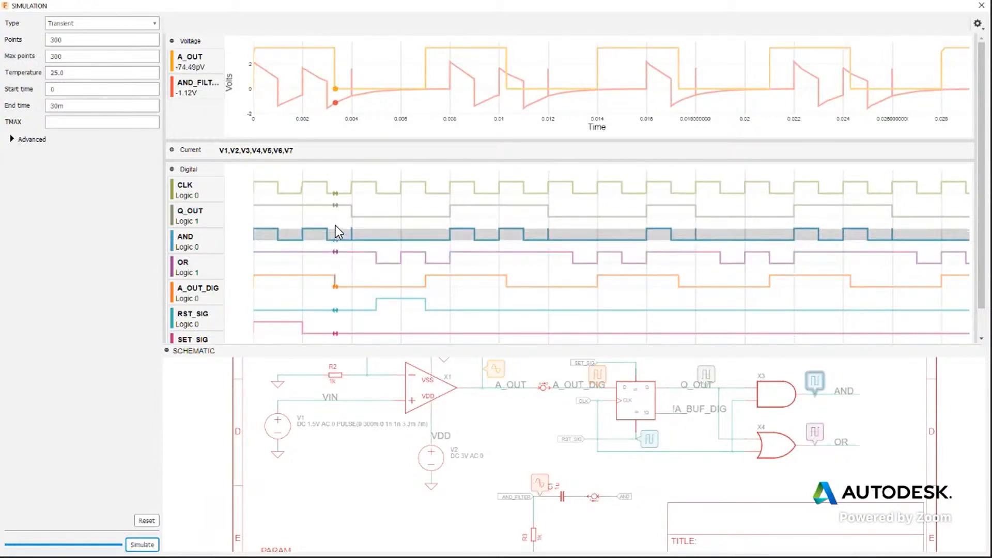
pyautogui.moveTo(336, 225); pyautogui.dragTo(335, 234)
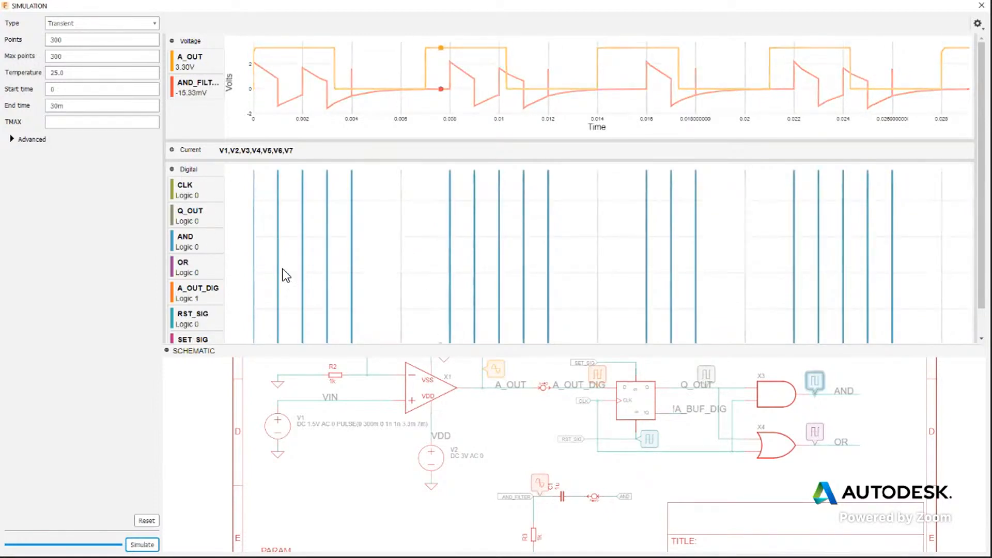
pyautogui.moveTo(206, 235); pyautogui.dragTo(195, 184)
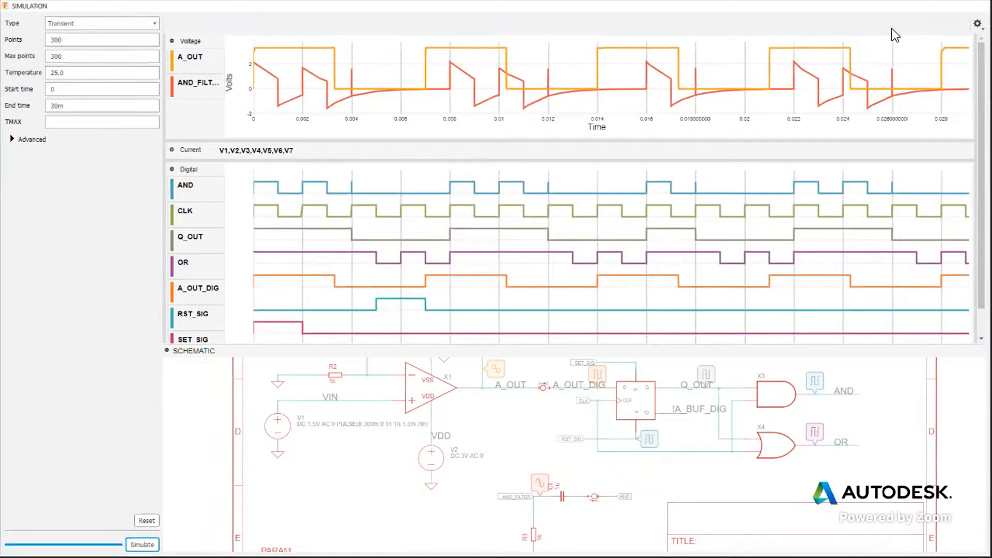
# Step: Close the simulation window and switch from Fusion 360 to the open webinar presentation in PowerPoint
pyautogui.click(978, 6)
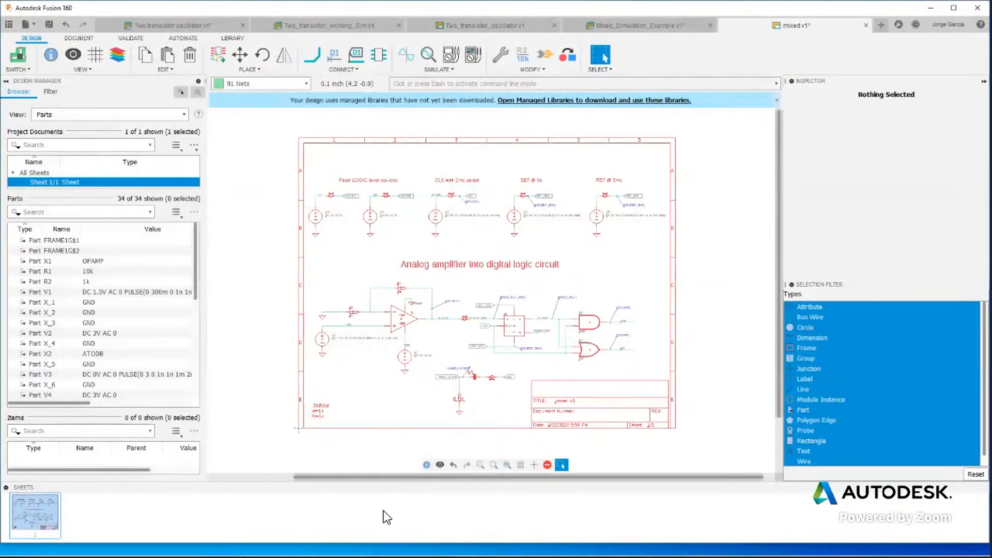
pyautogui.click(933, 9)
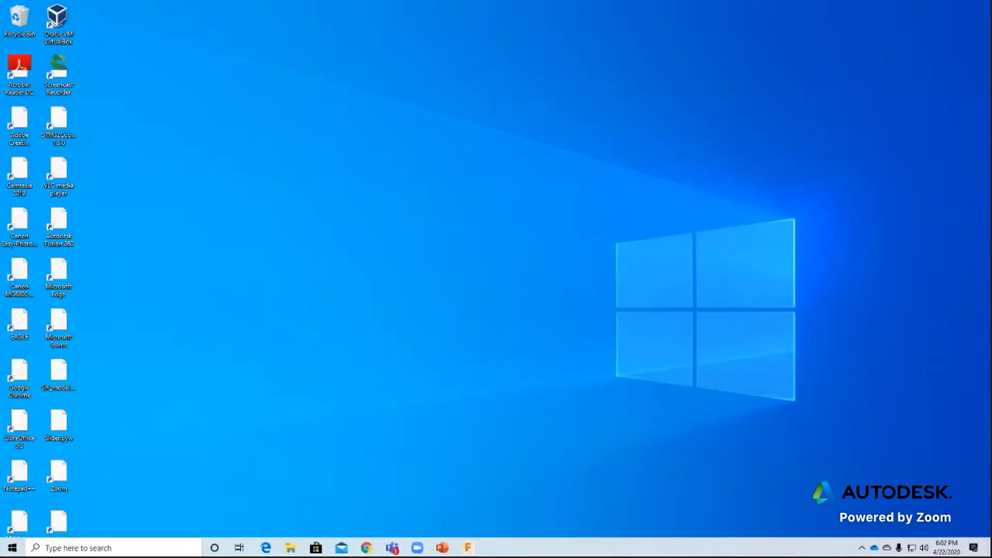
pyautogui.click(442, 546)
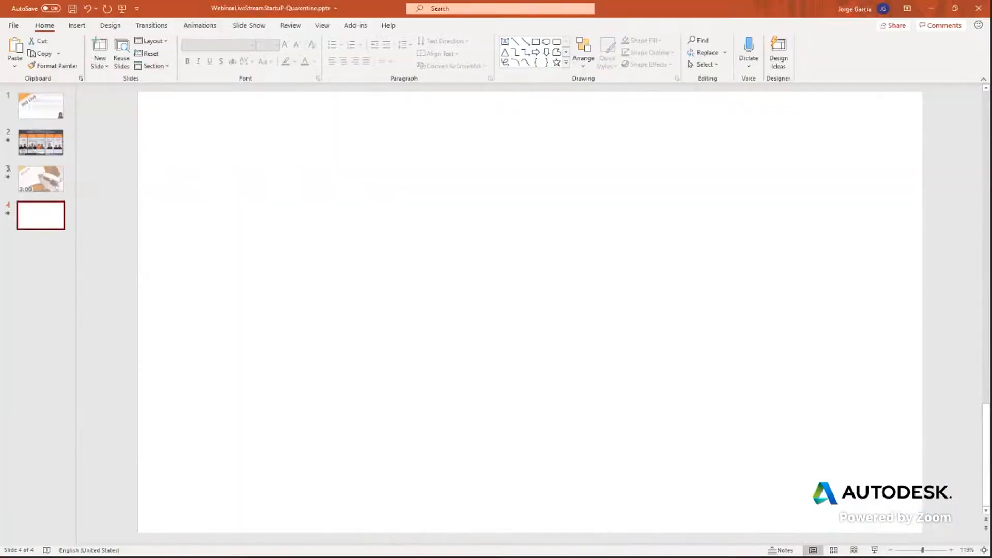